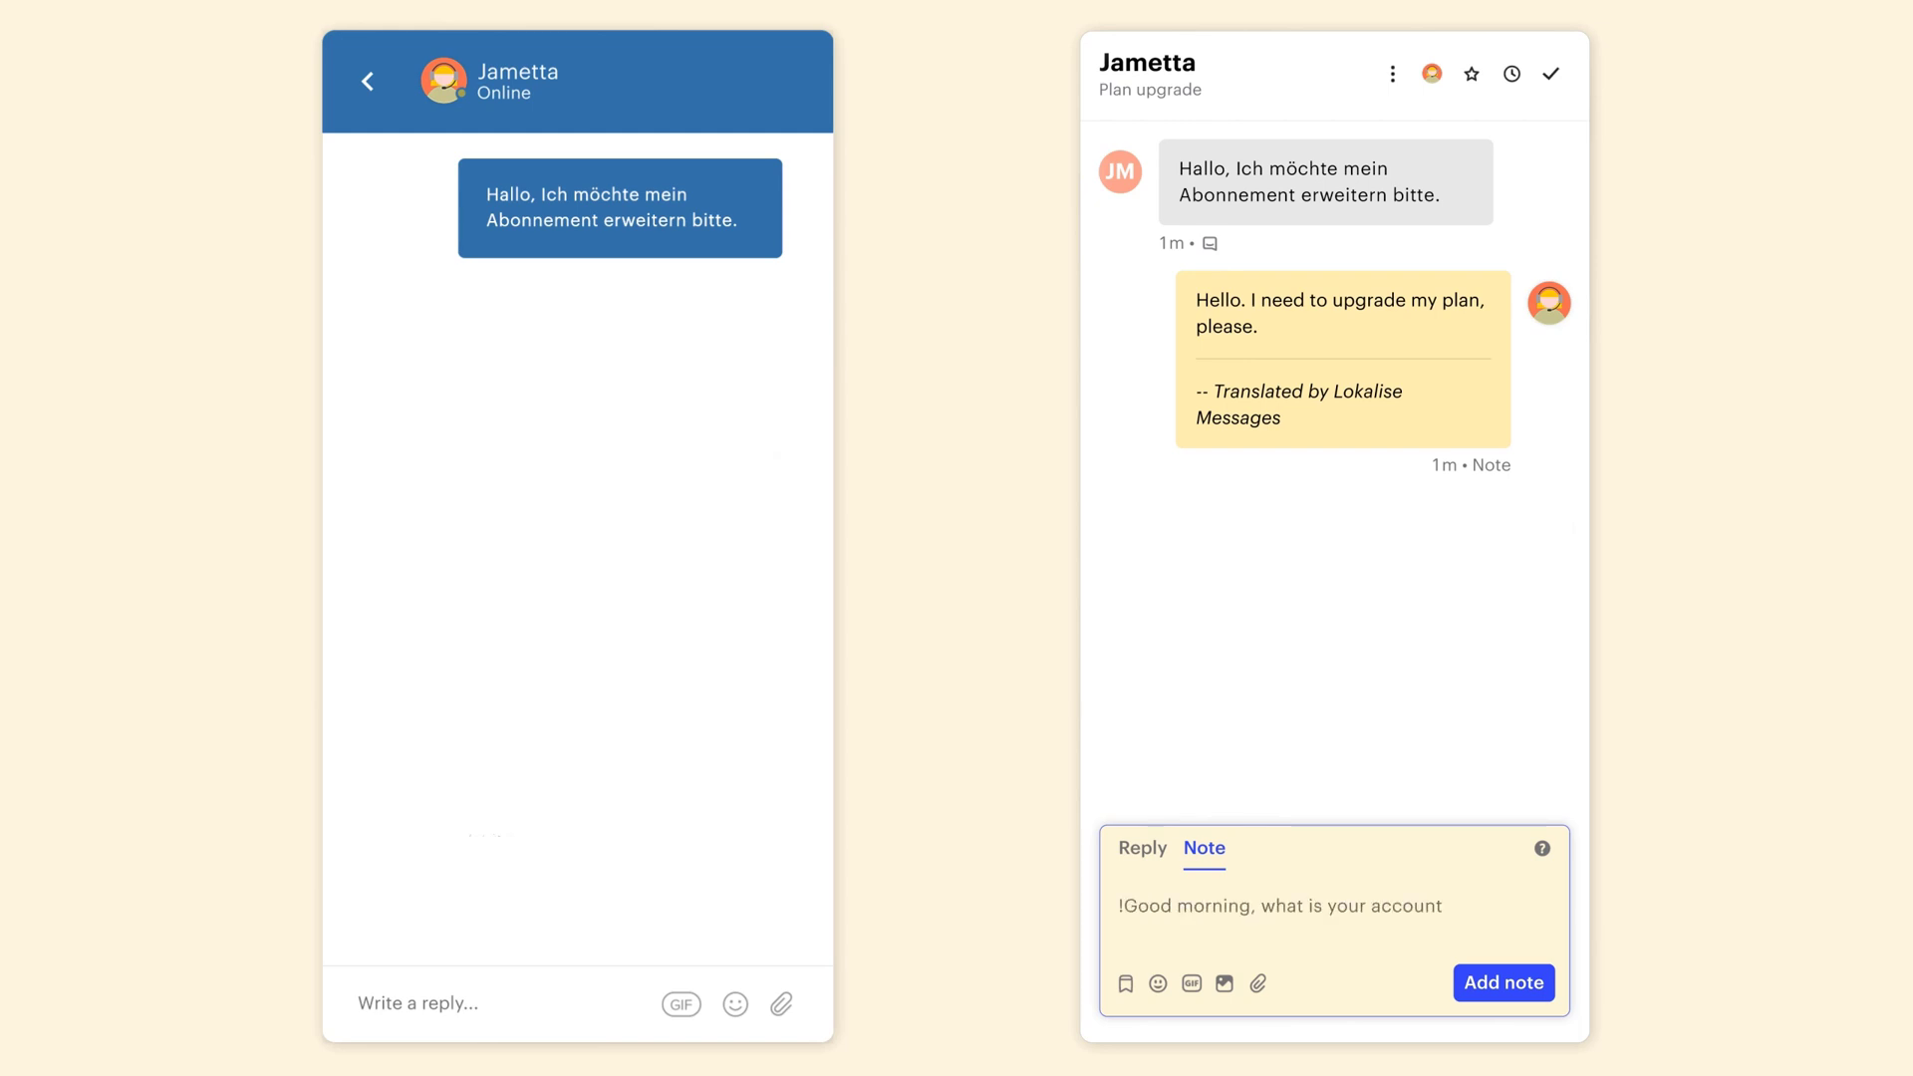
Post a note asking the customer for their account number and the plan they want to change to.
{"action": "type", "text": "number an"}
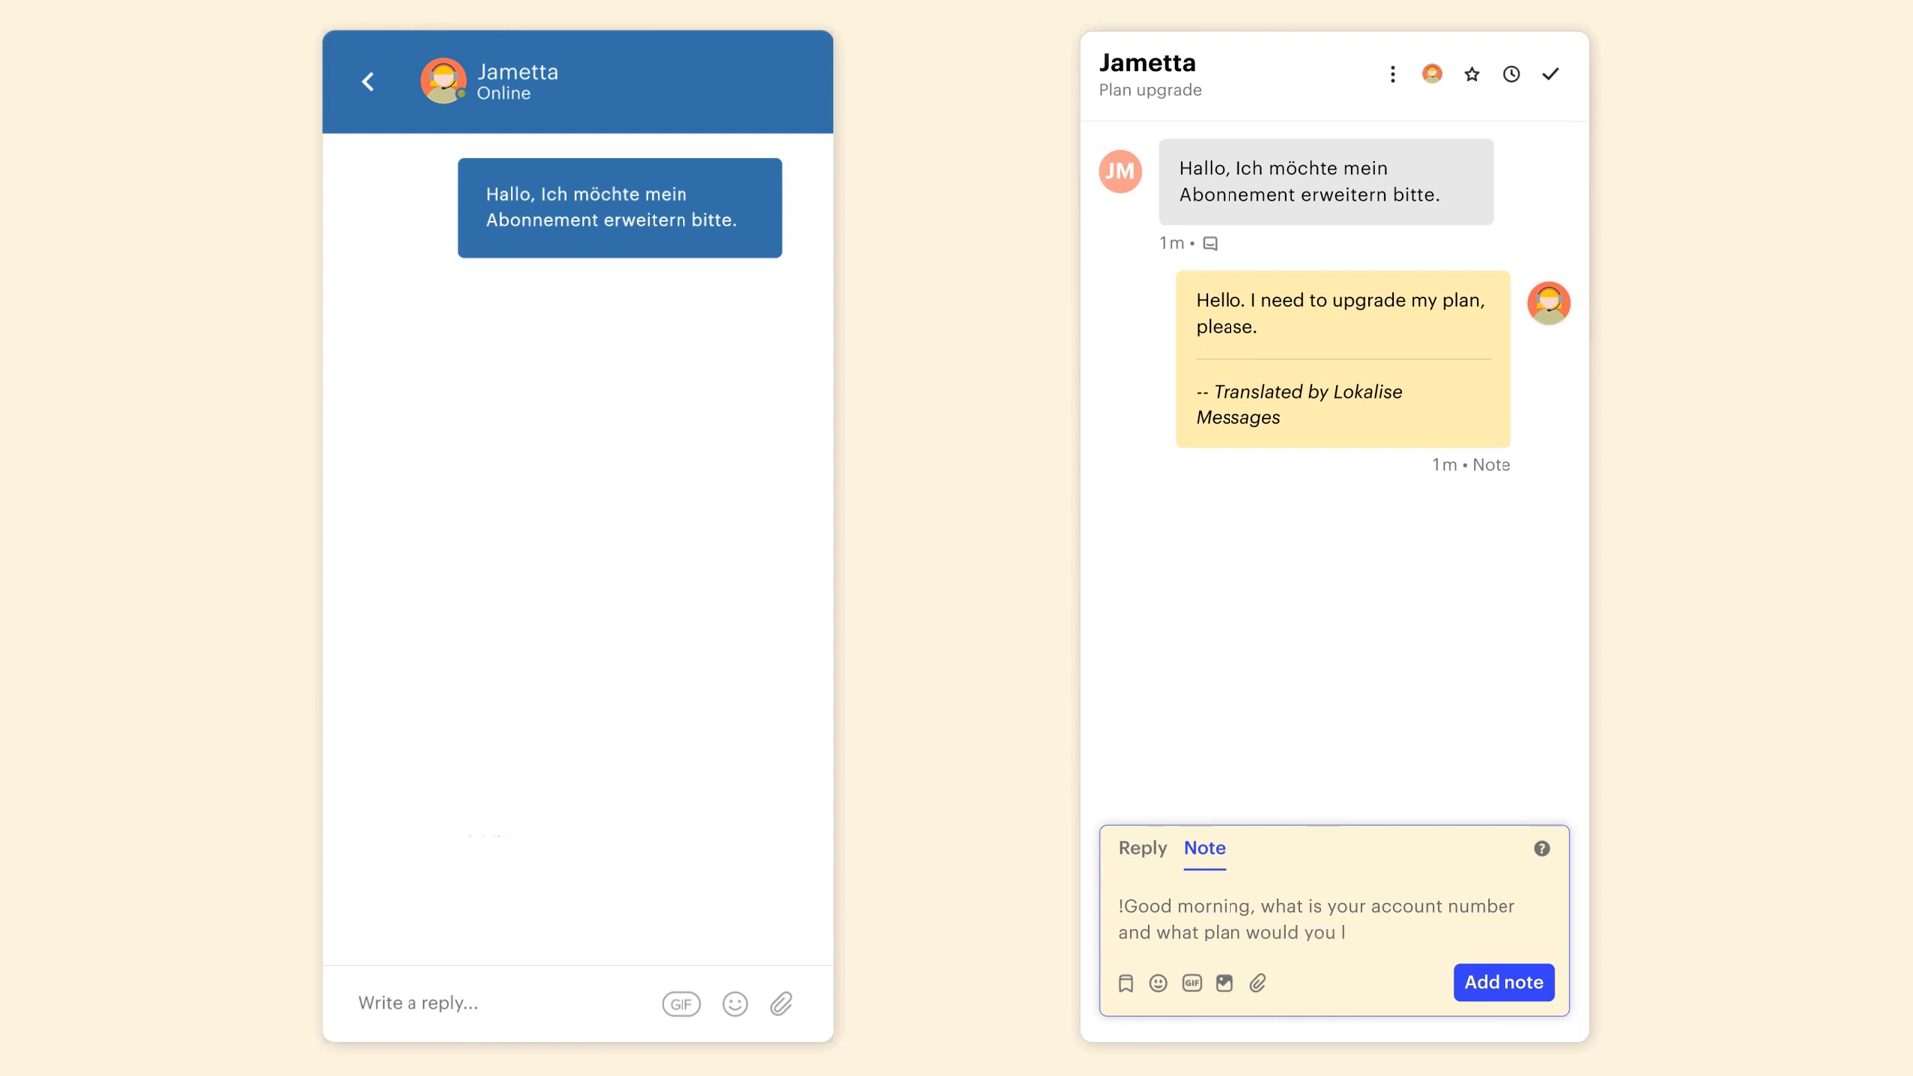
{"action": "type", "text": "d what plan would you like to change to?"}
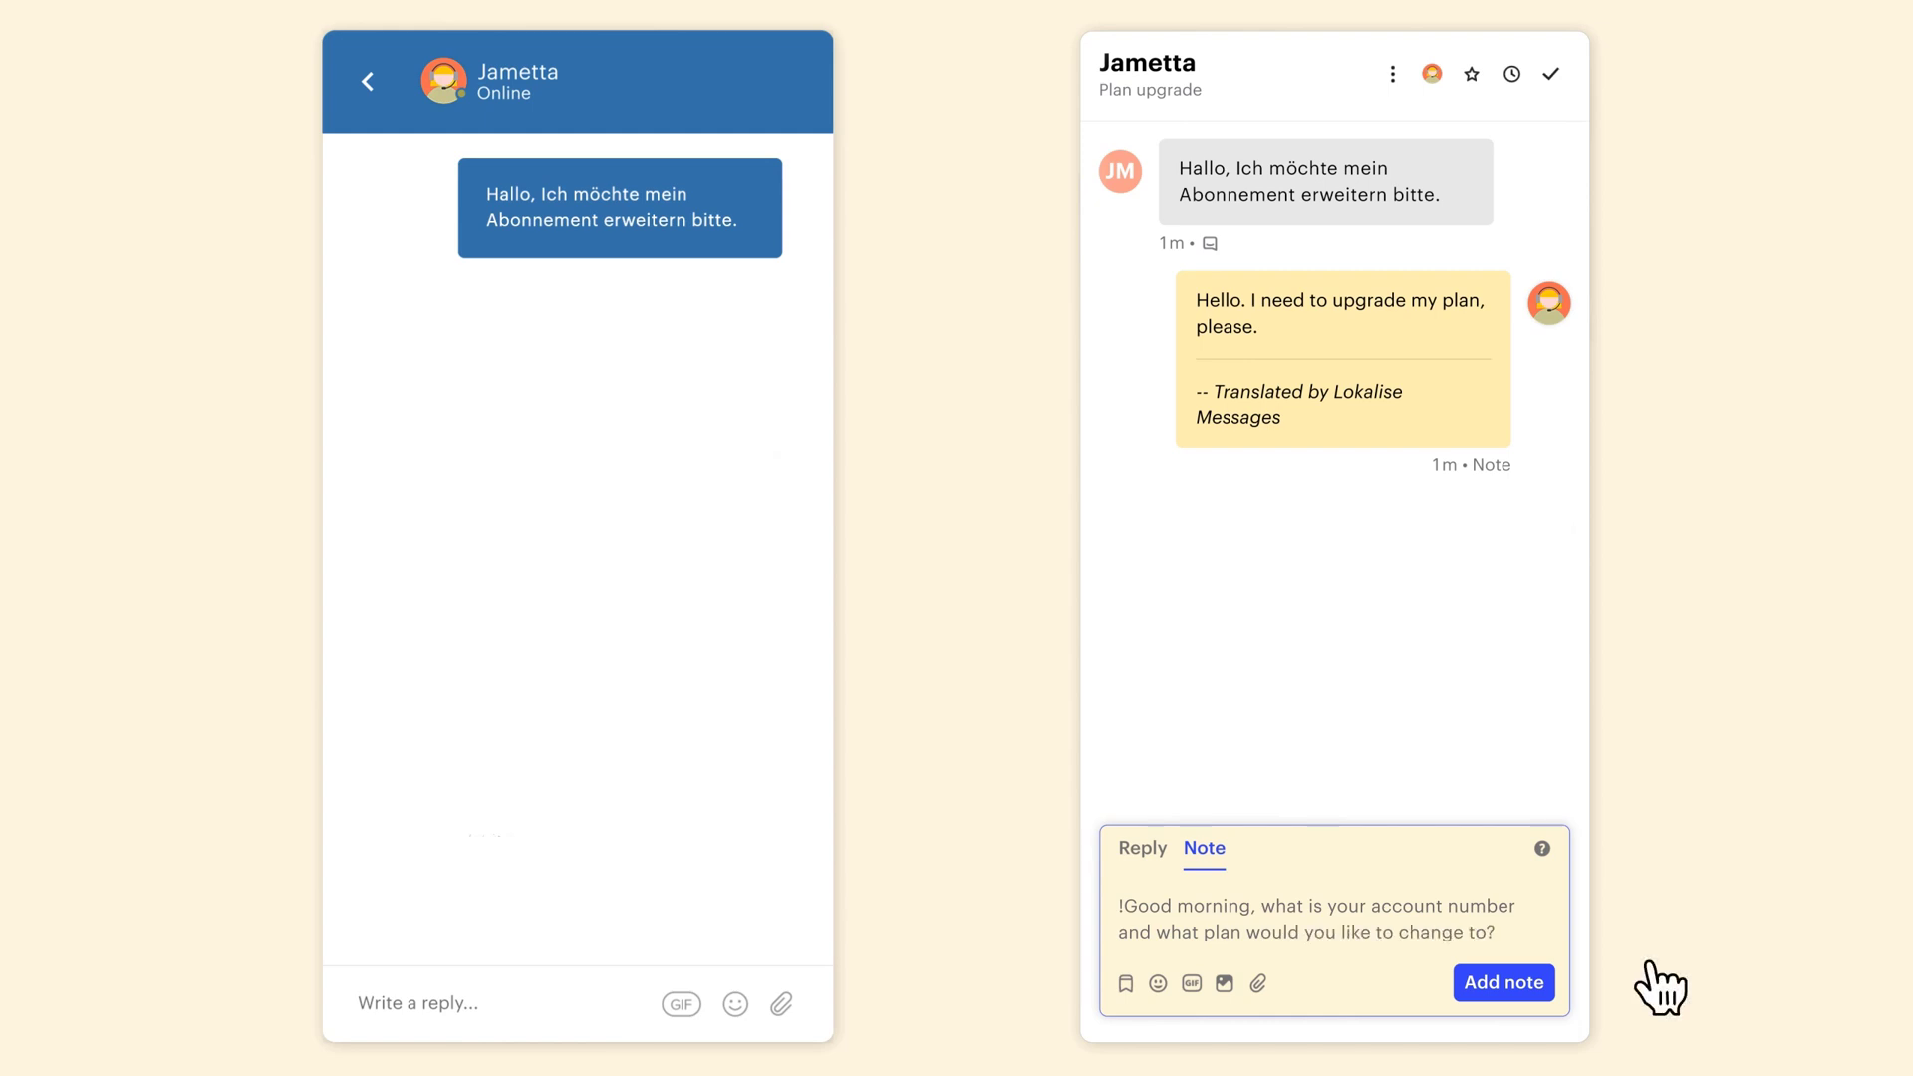
{"action": "left_click", "coordinate": [1541, 995]}
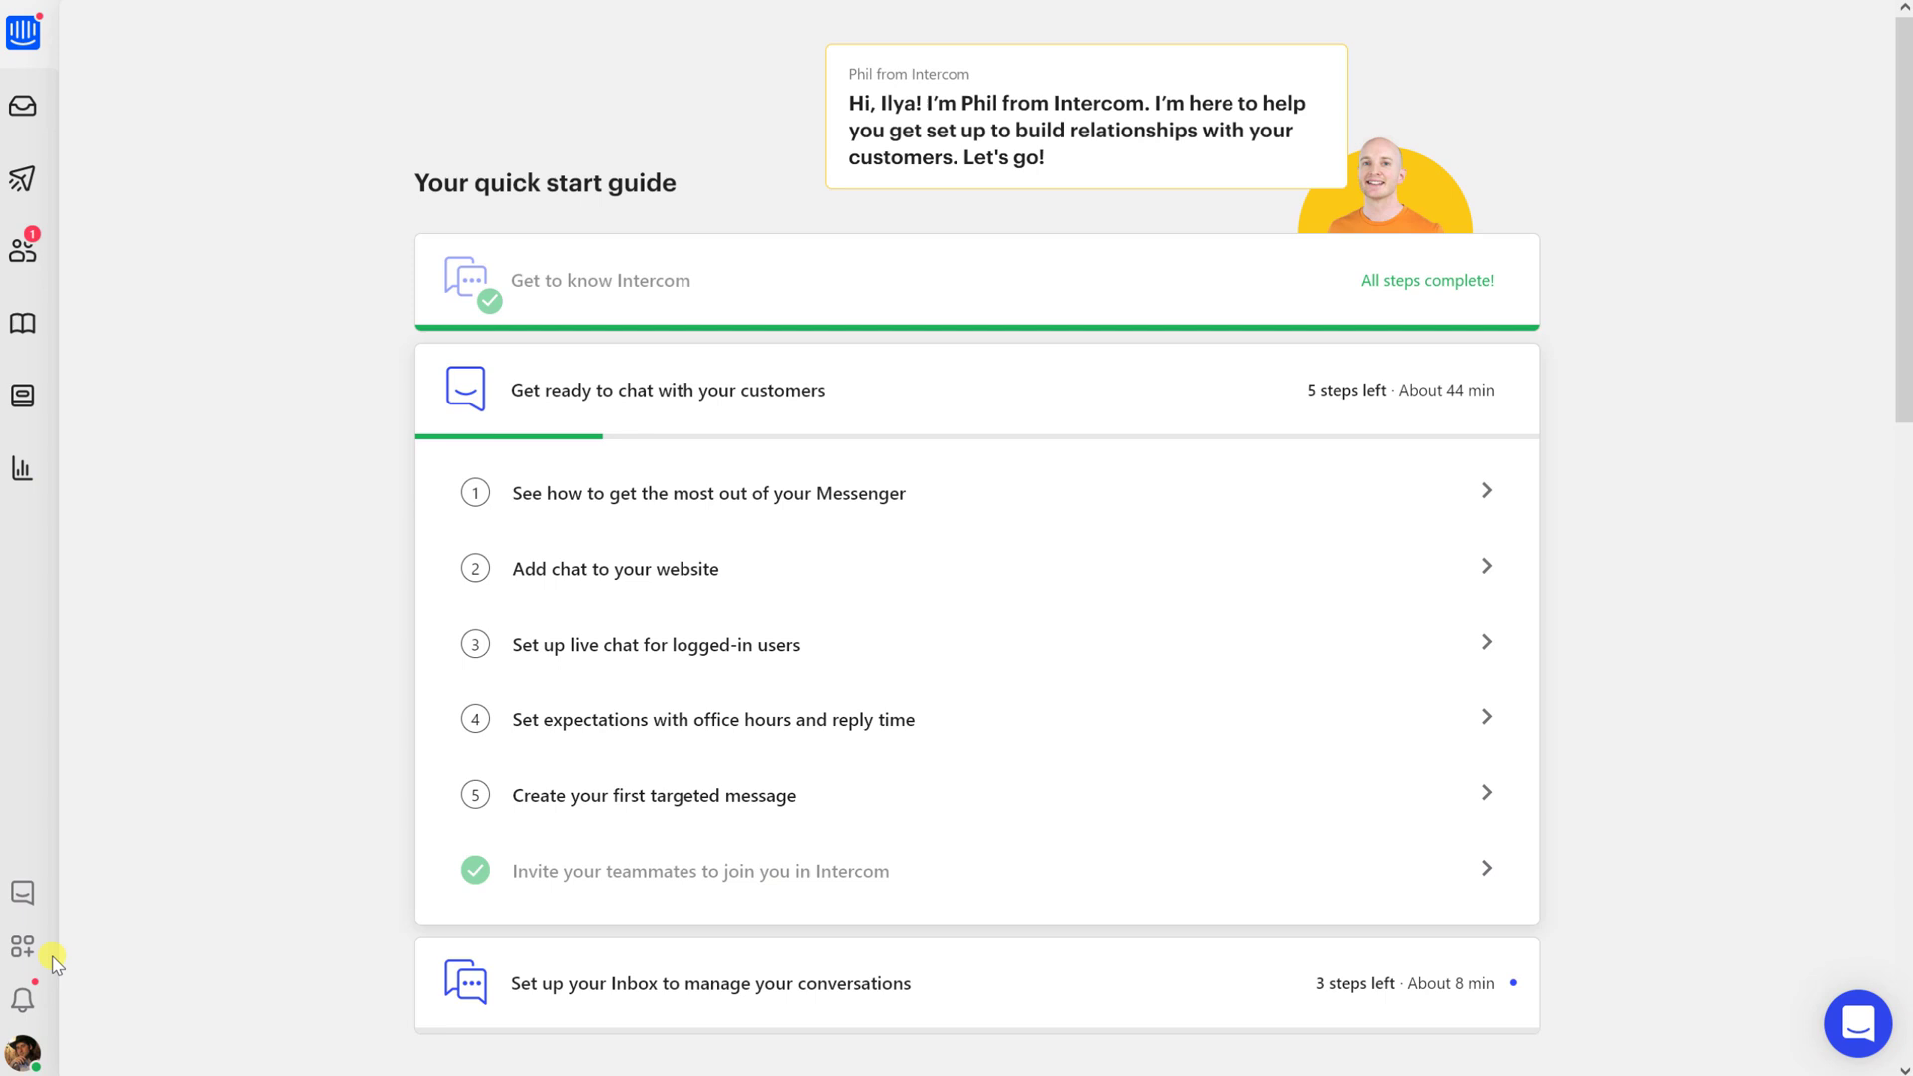
Find Lokalise Messages for Intercom in the App Store, install it, and authorize workspace access.
{"action": "left_click", "coordinate": [22, 958]}
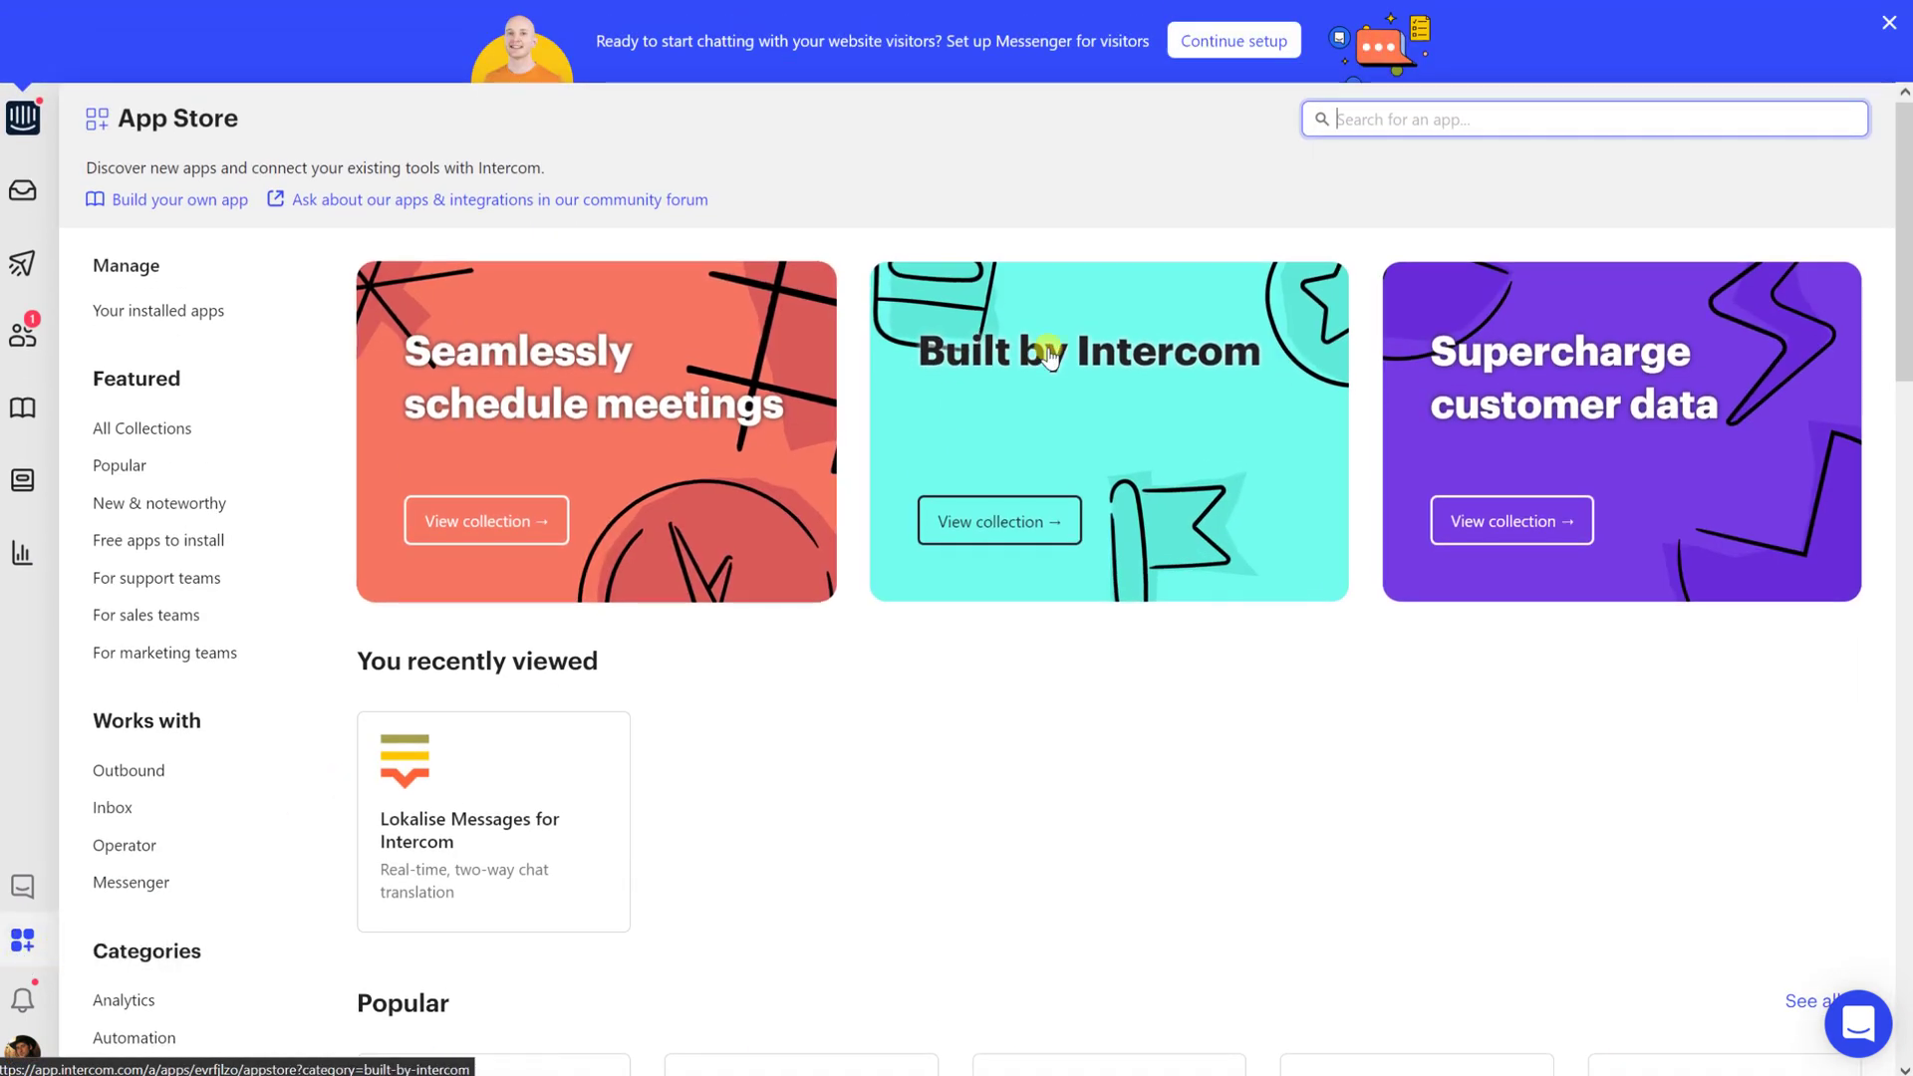
{"action": "left_click", "coordinate": [1366, 119]}
{"action": "type", "text": "lokalise"}
{"action": "key", "text": "Return"}
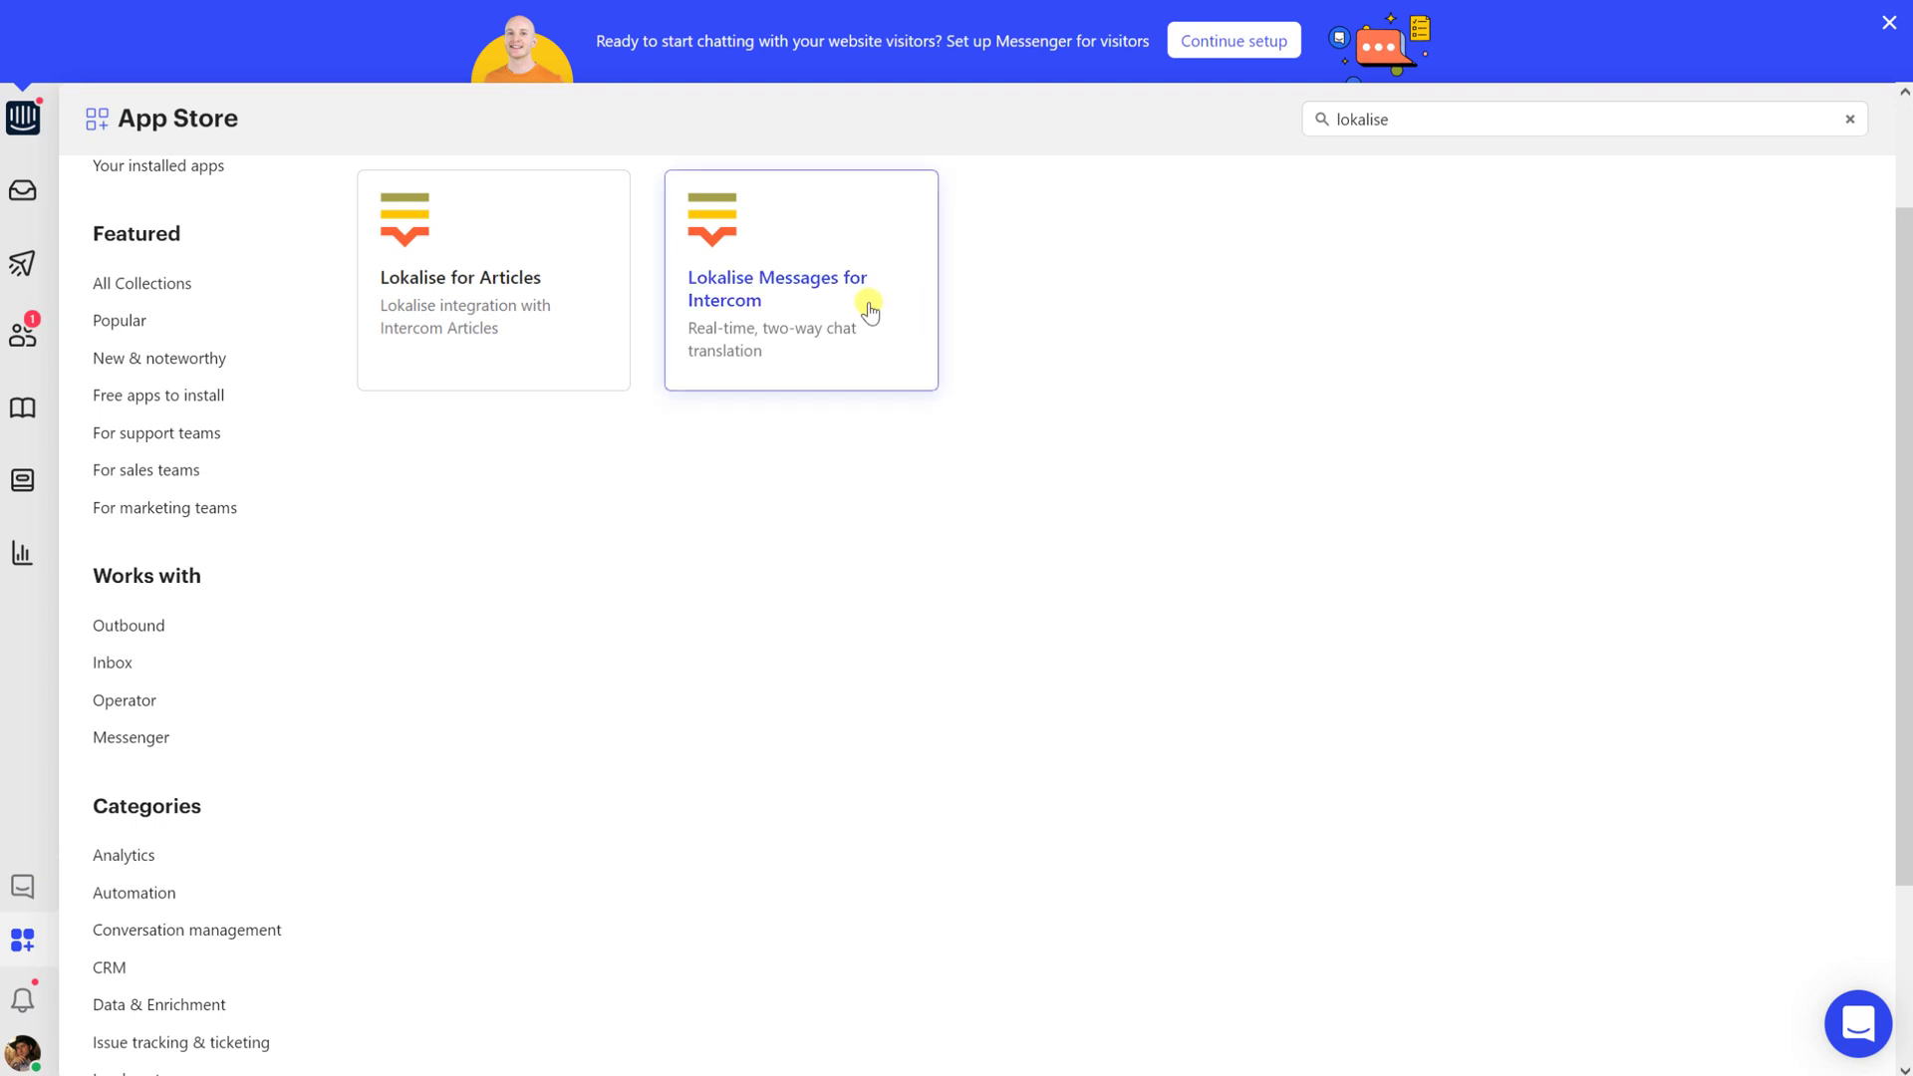
{"action": "left_click", "coordinate": [869, 304]}
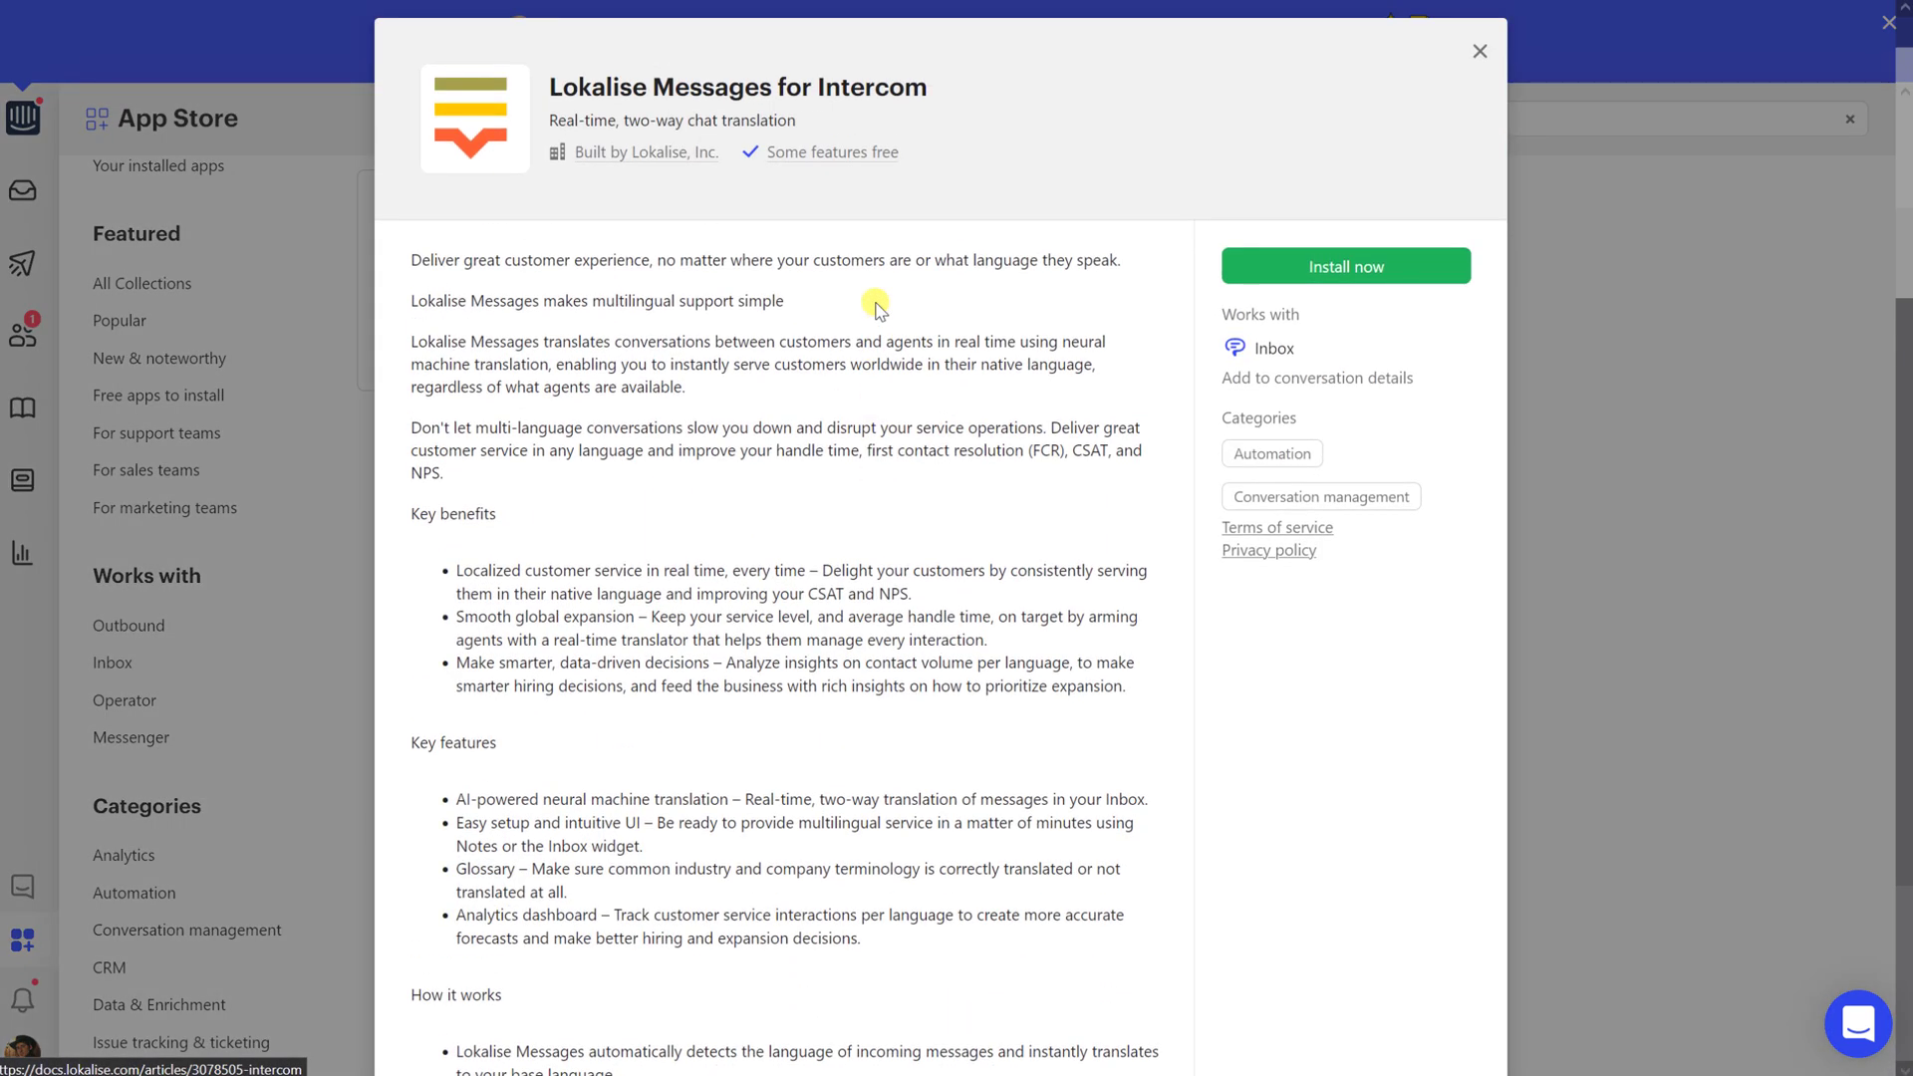
{"action": "left_click", "coordinate": [1295, 272]}
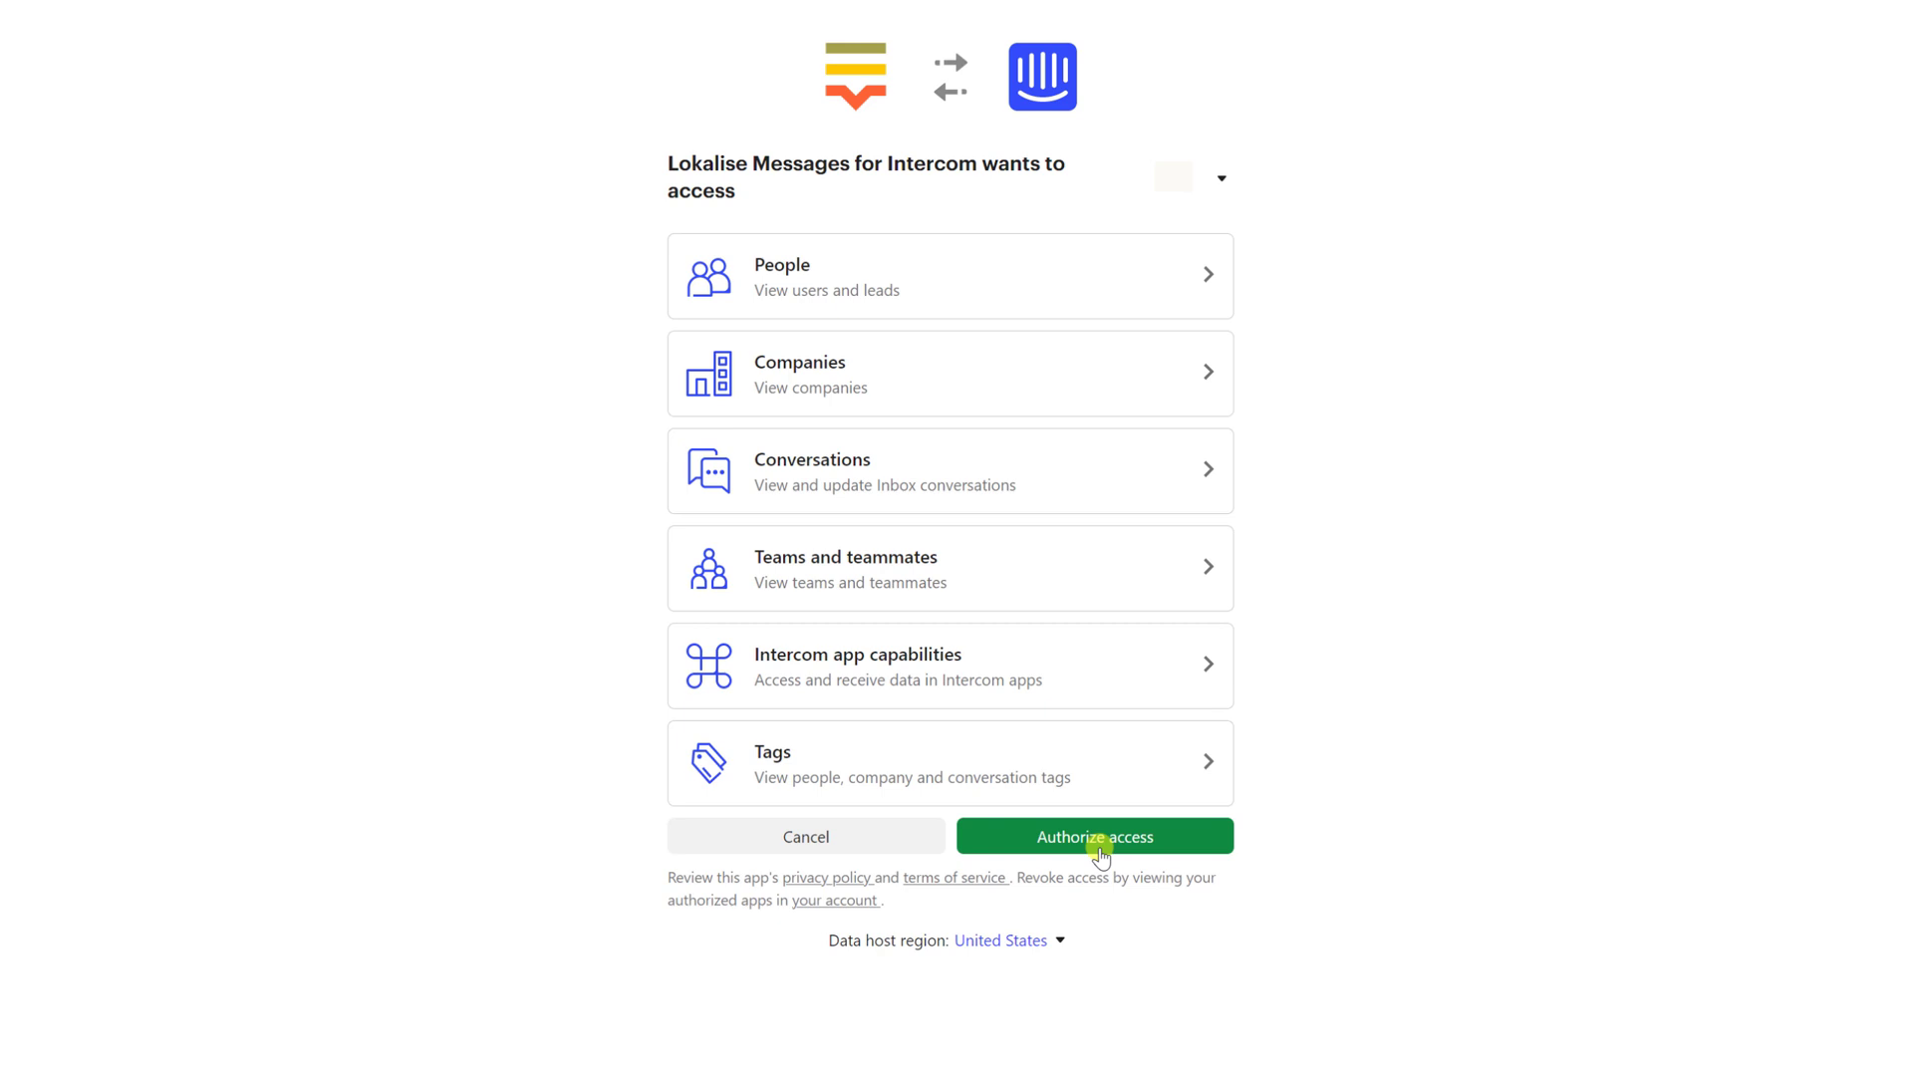
{"action": "left_click", "coordinate": [1099, 842]}
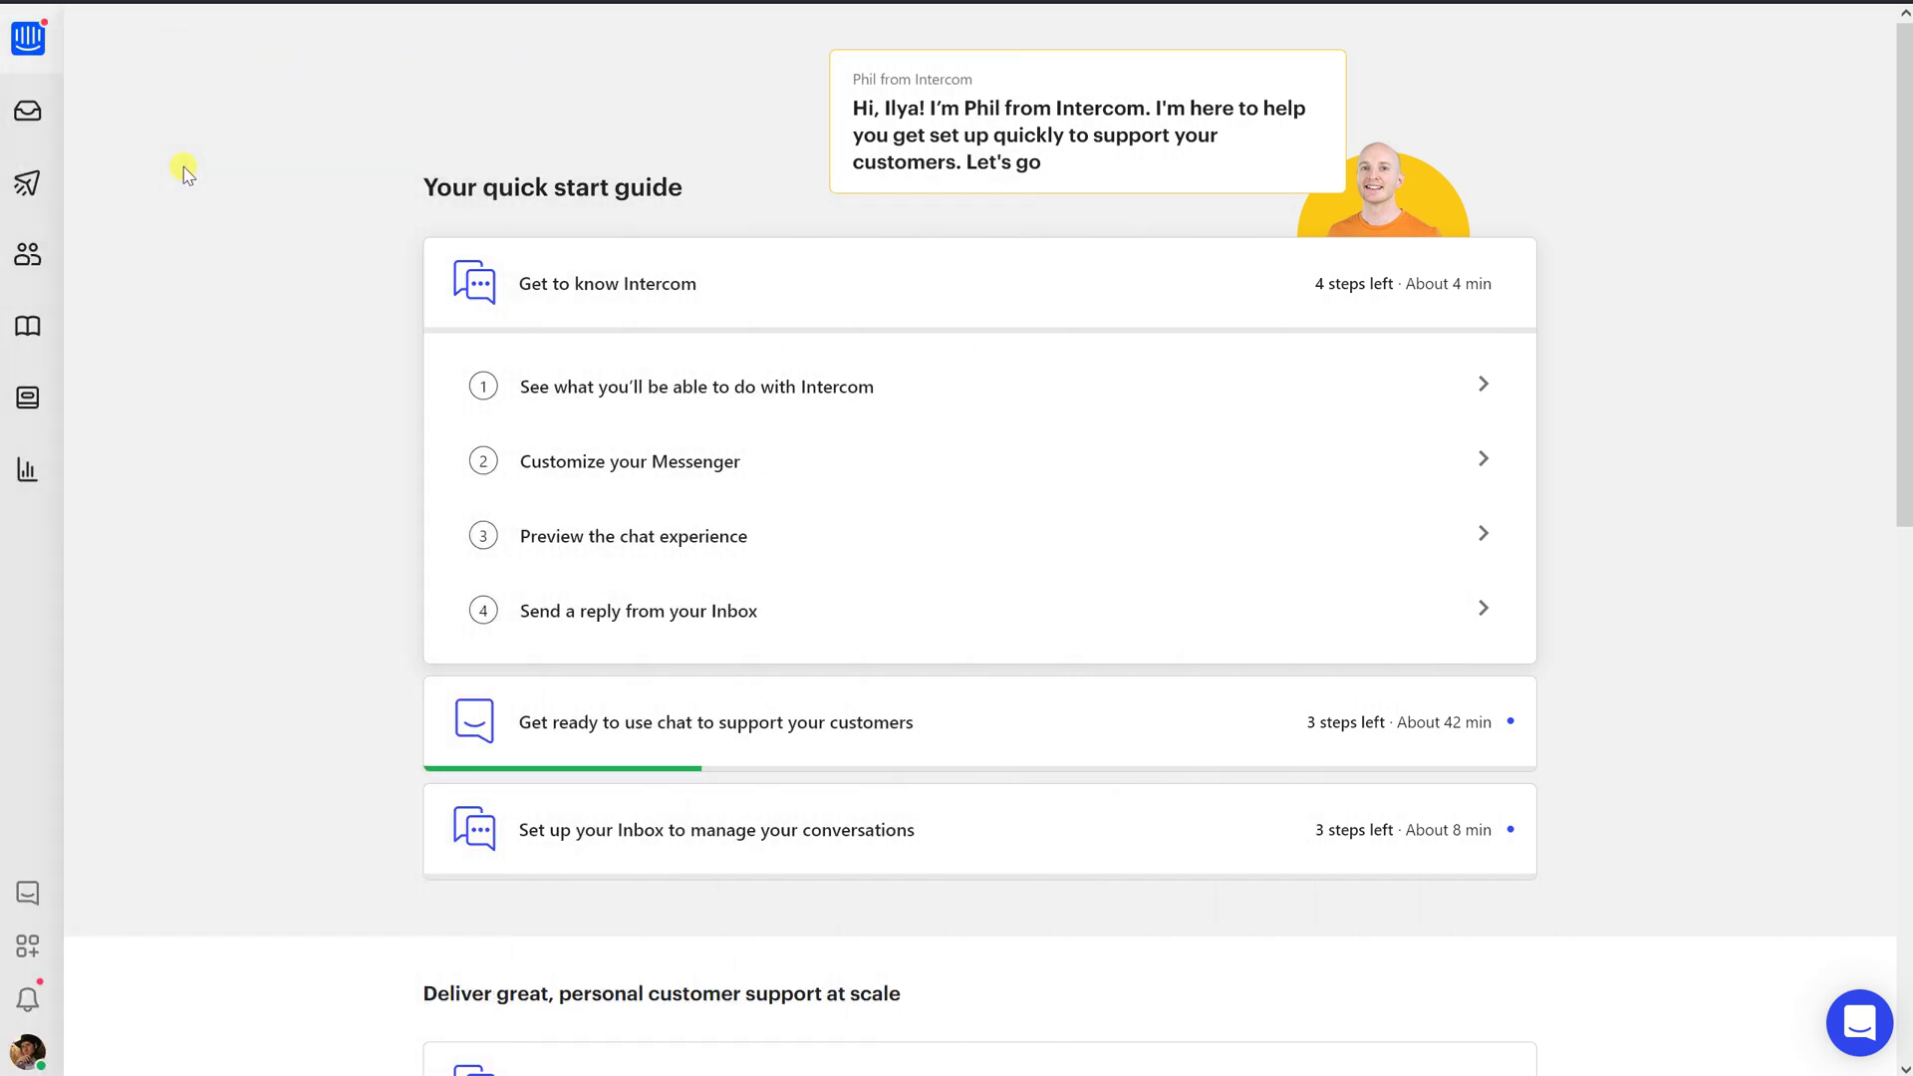
Add Lokalise Messages for Intercom to the Related panel of the conversation in Inbox > All.
{"action": "left_click", "coordinate": [28, 111]}
{"action": "left_click", "coordinate": [163, 249]}
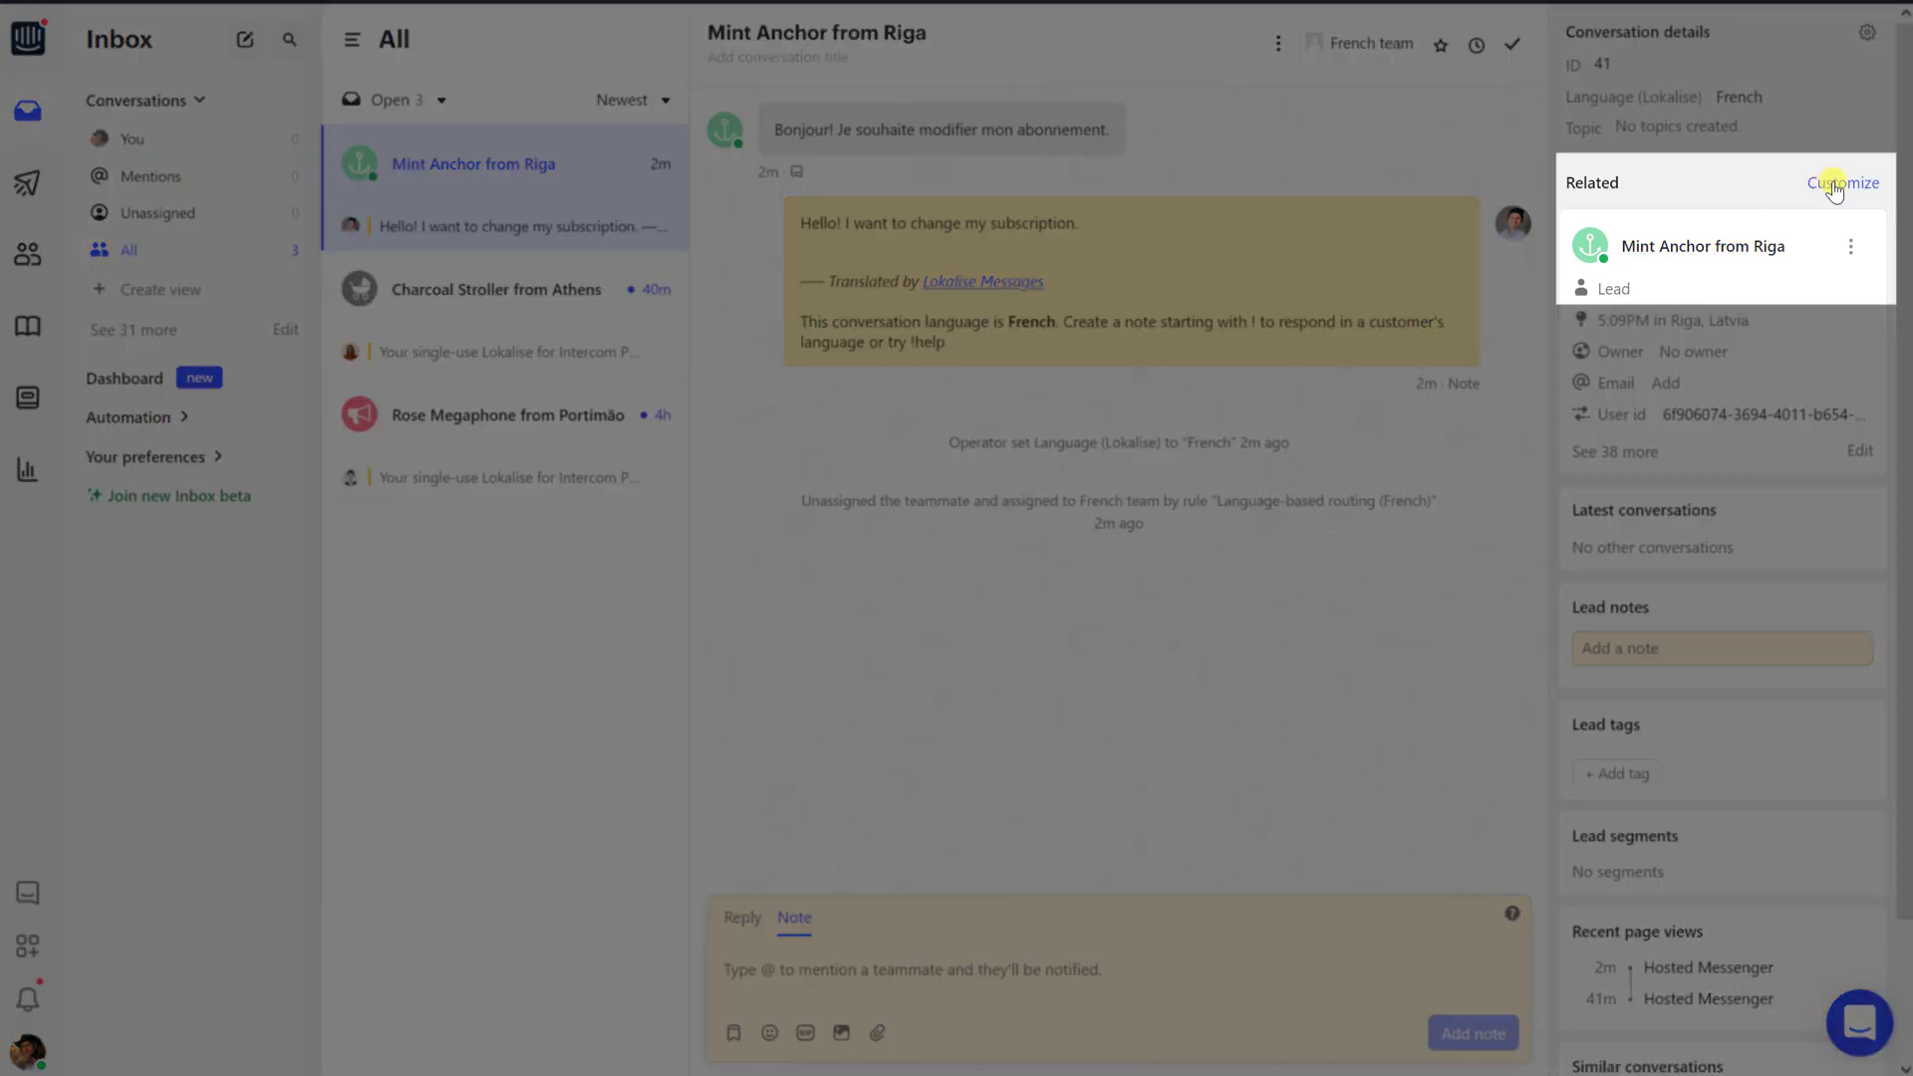
{"action": "left_click", "coordinate": [1838, 185]}
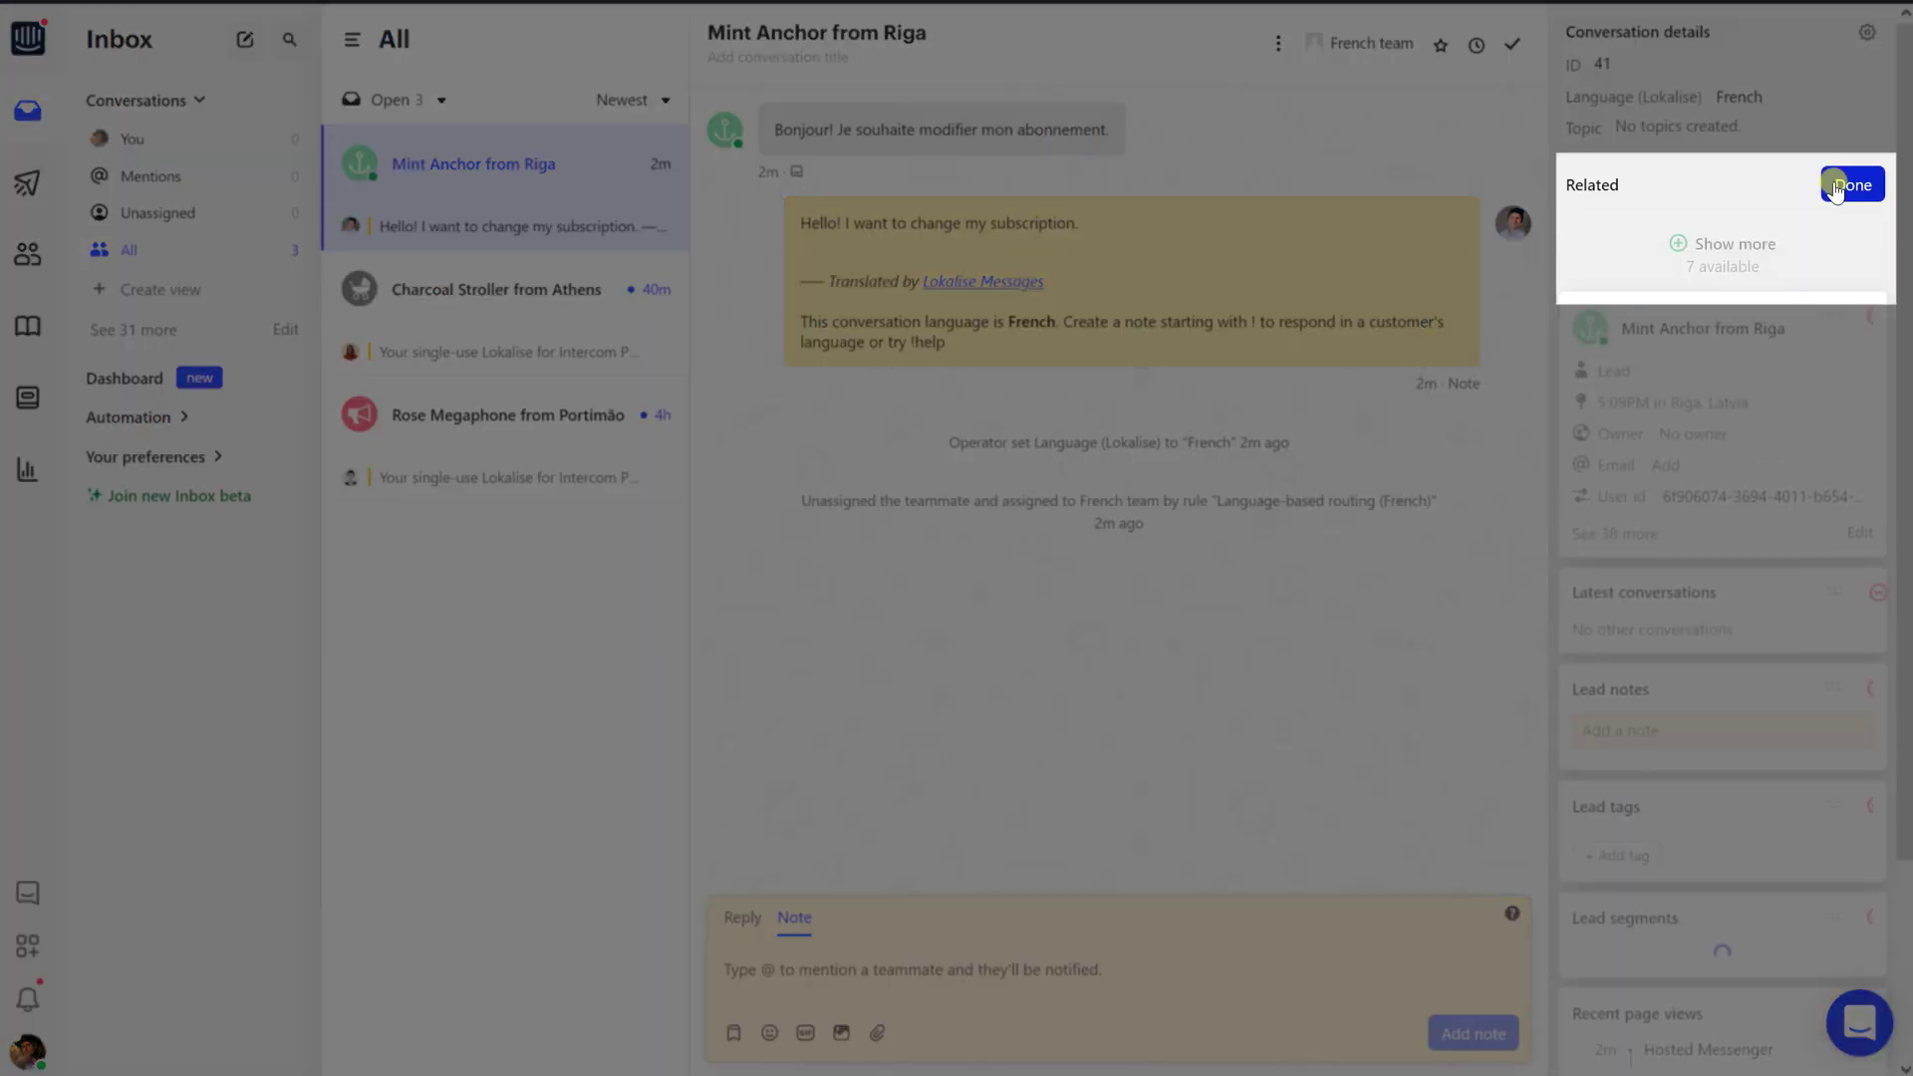
{"action": "left_click", "coordinate": [1735, 255]}
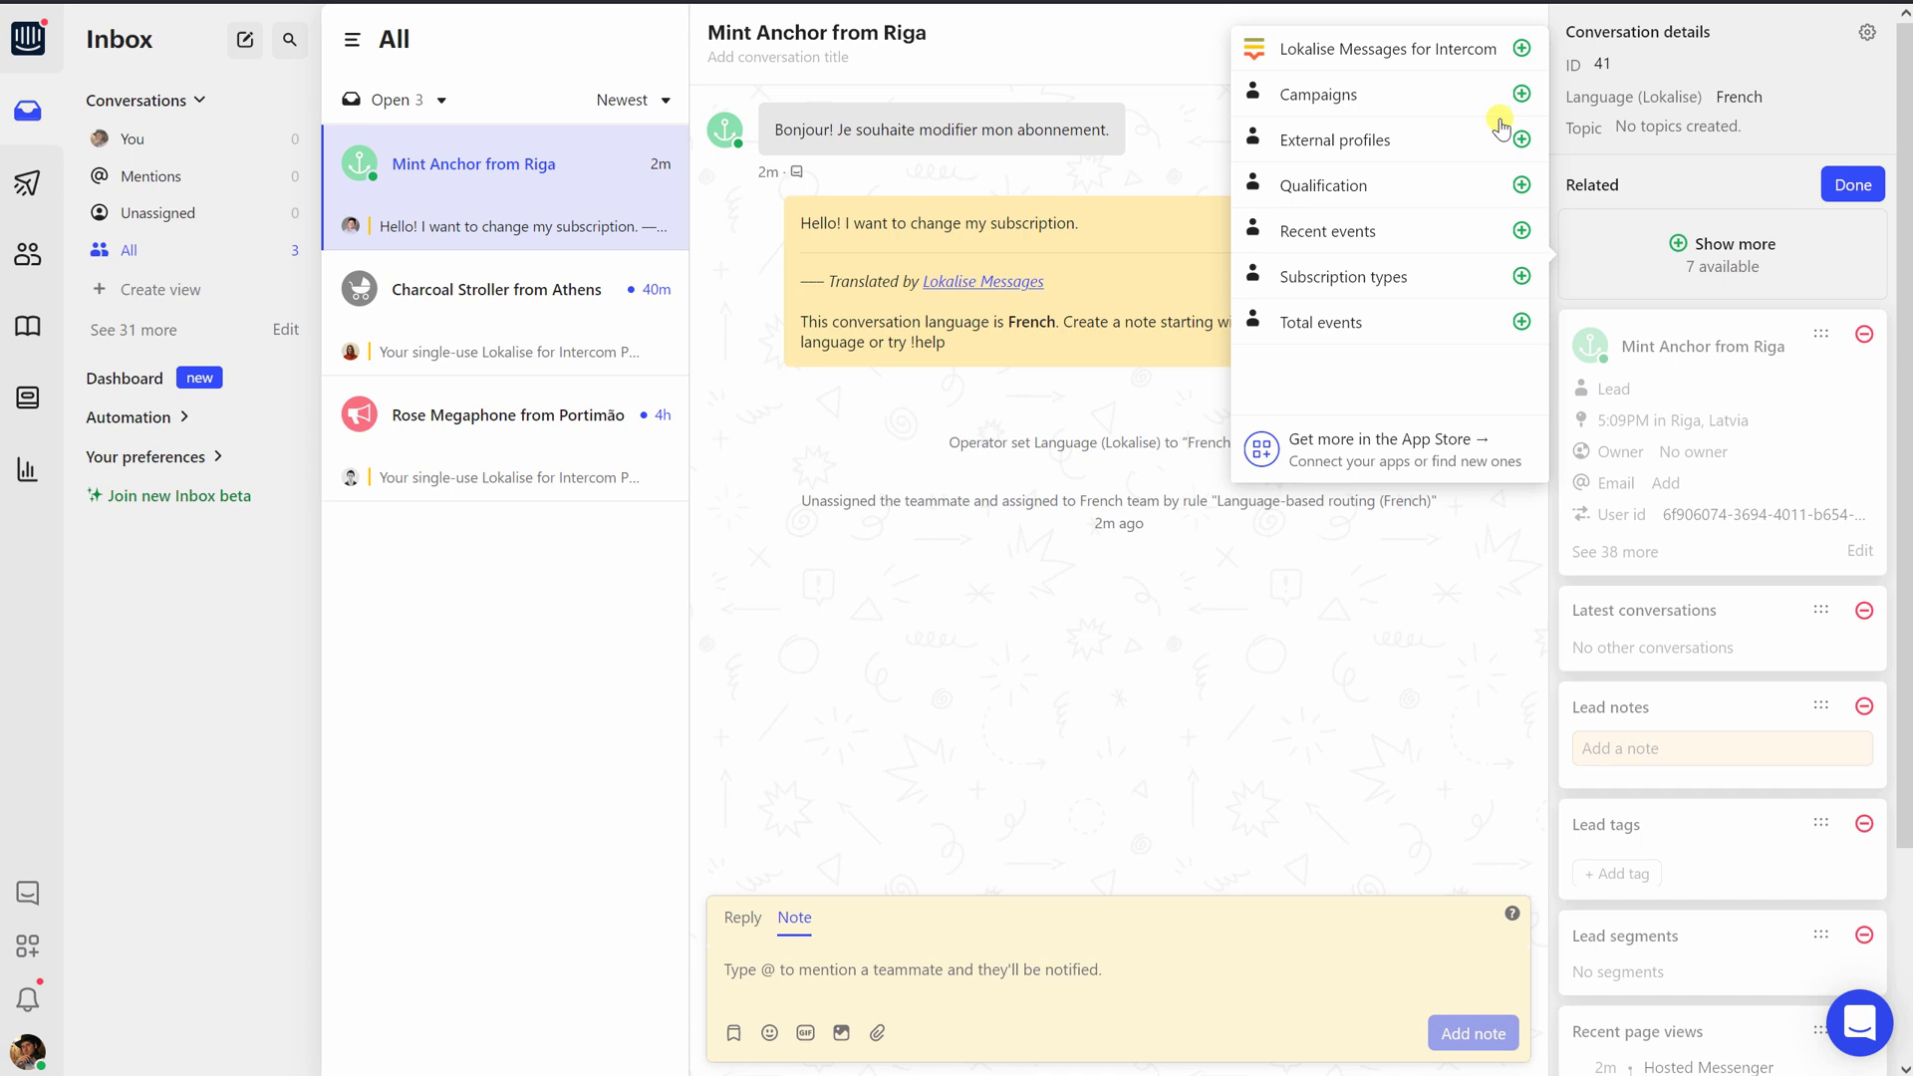
{"action": "left_click", "coordinate": [1420, 49]}
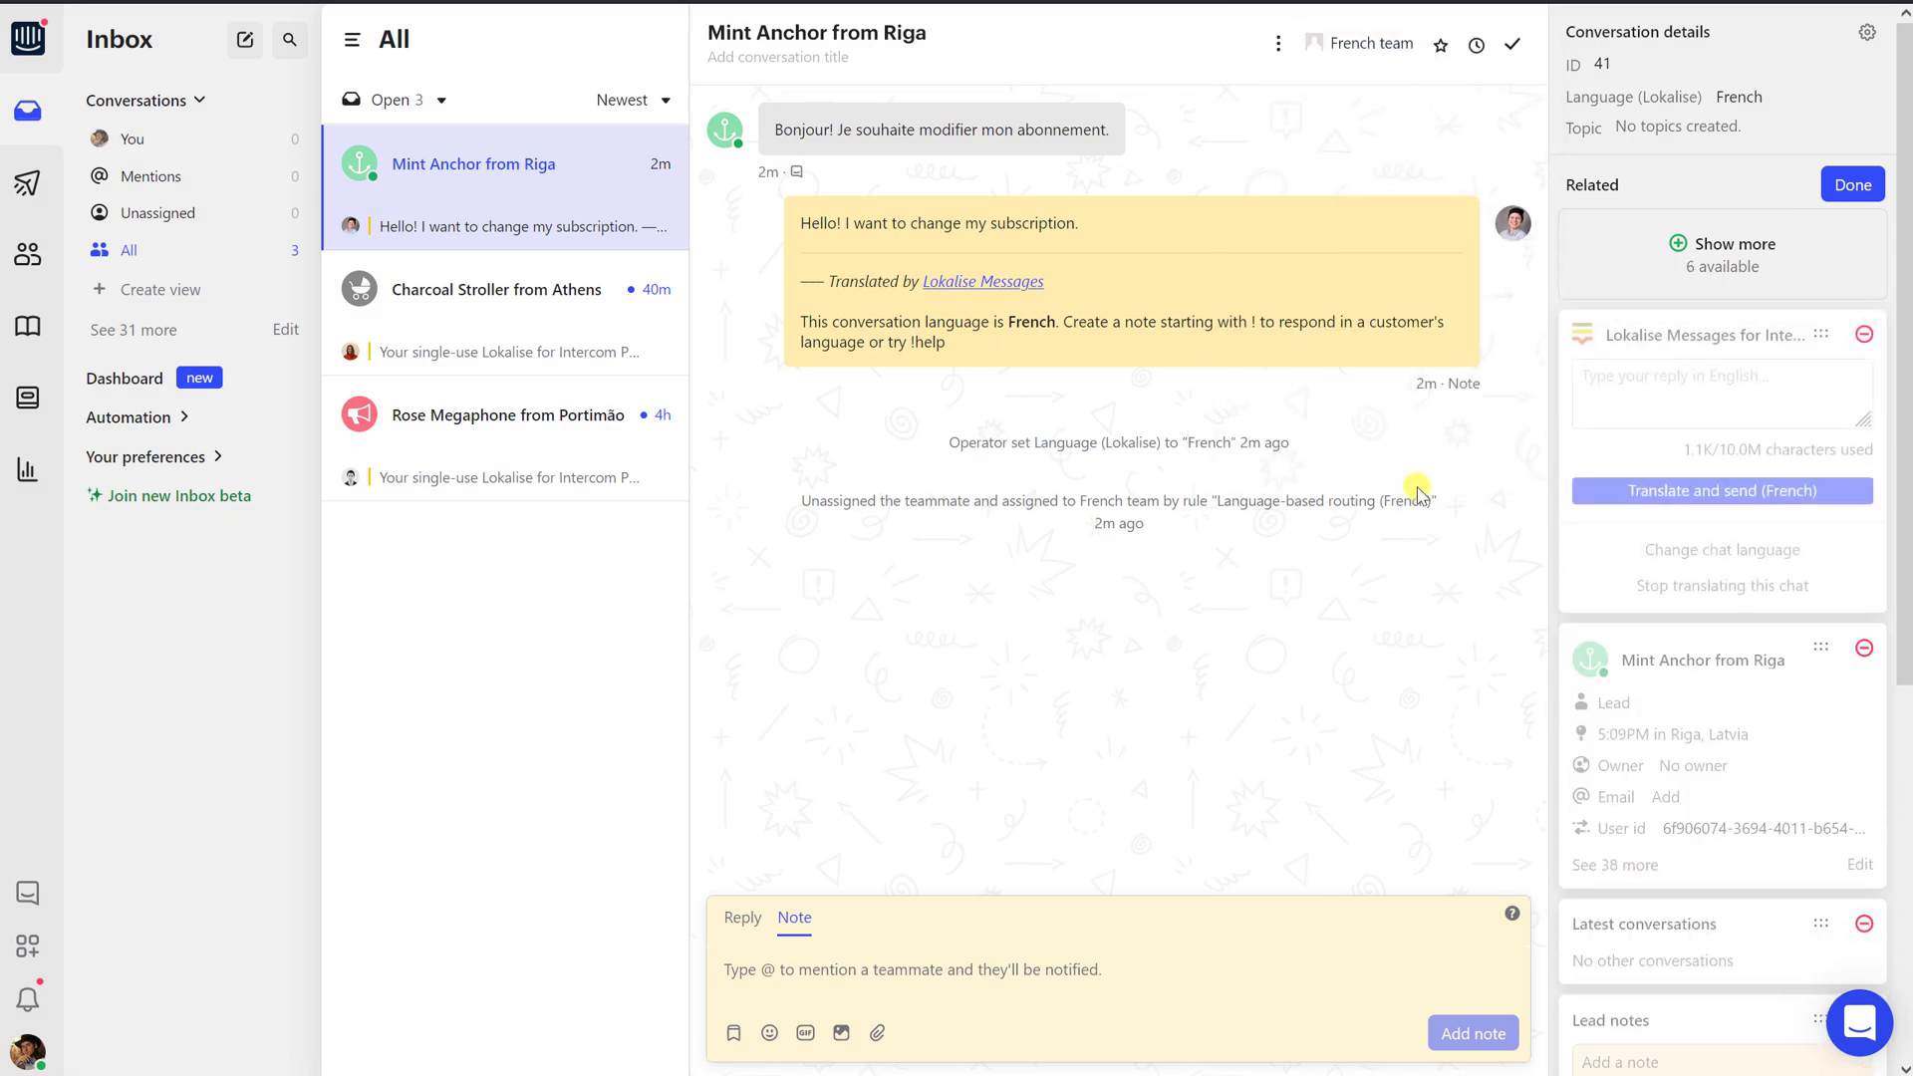
{"action": "left_click", "coordinate": [1851, 185]}
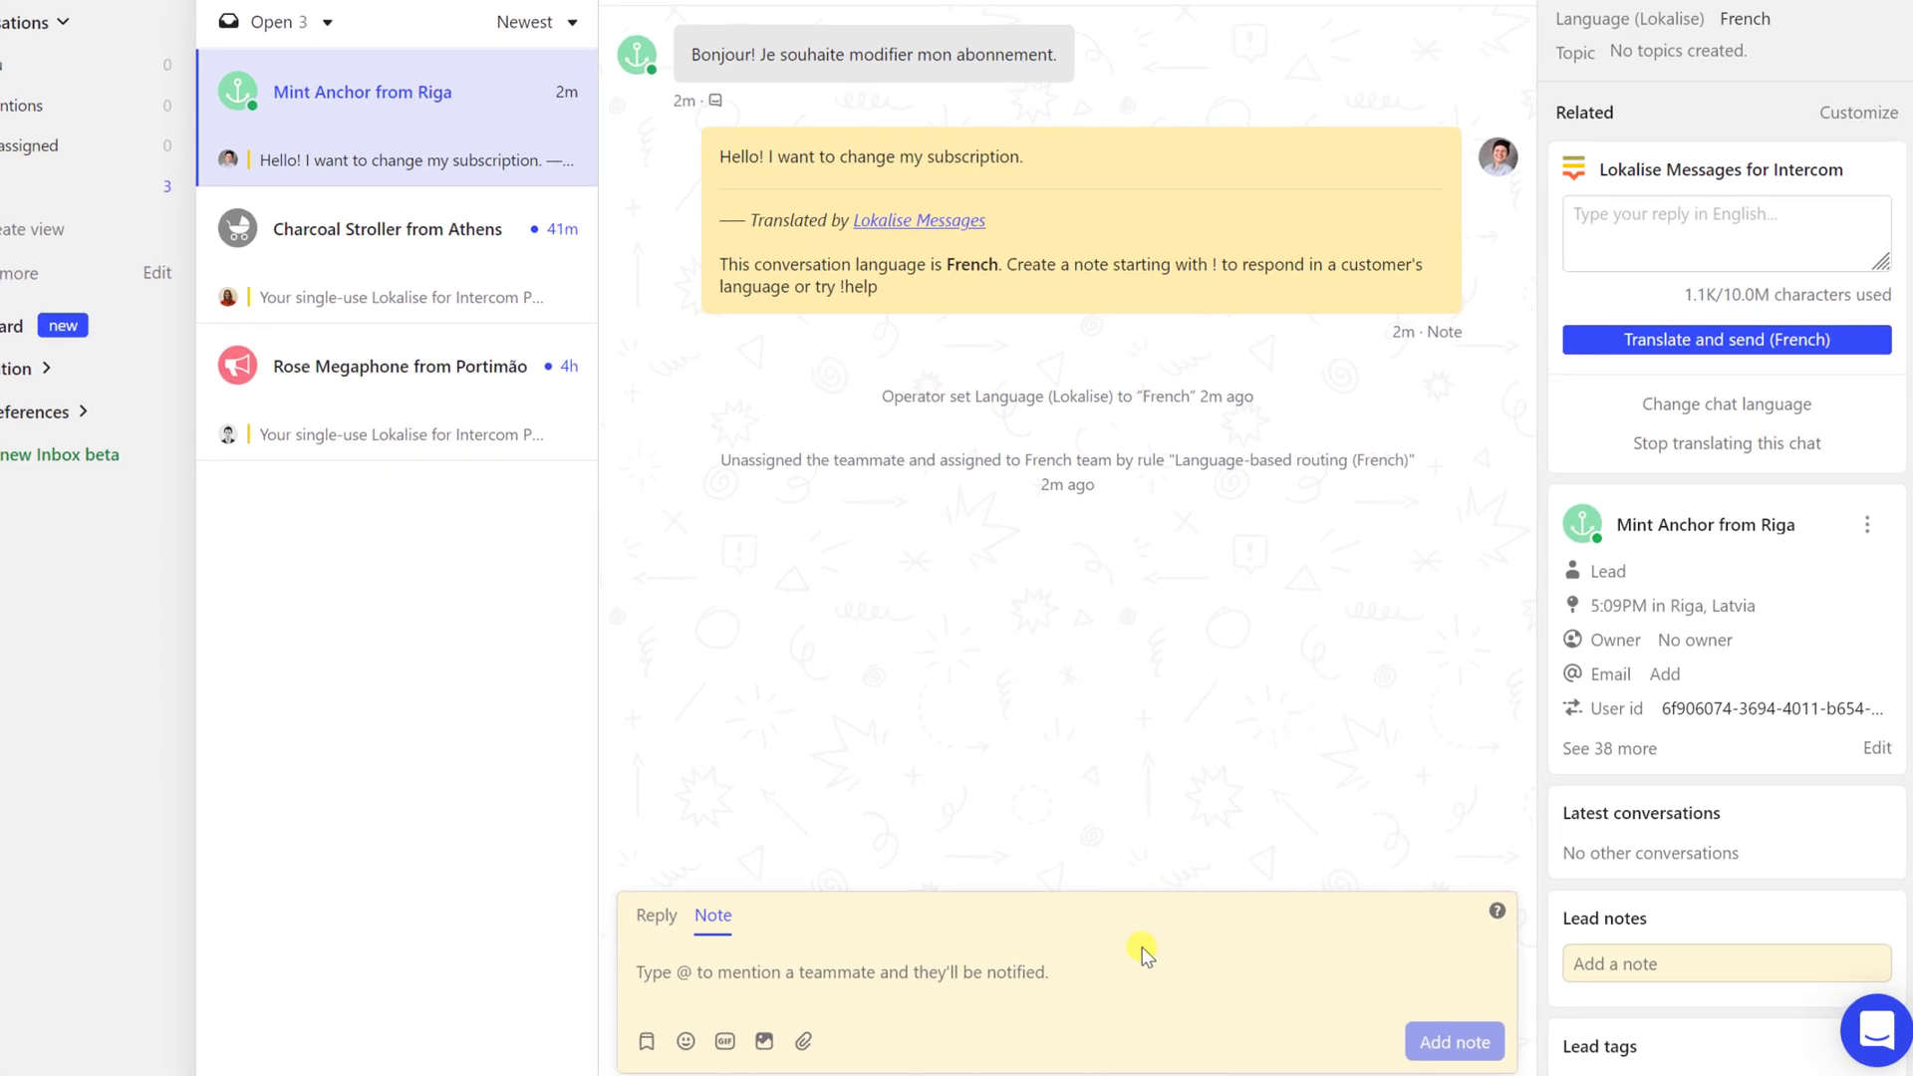
{"action": "left_click", "coordinate": [1138, 977]}
{"action": "type", "text": "!ope"}
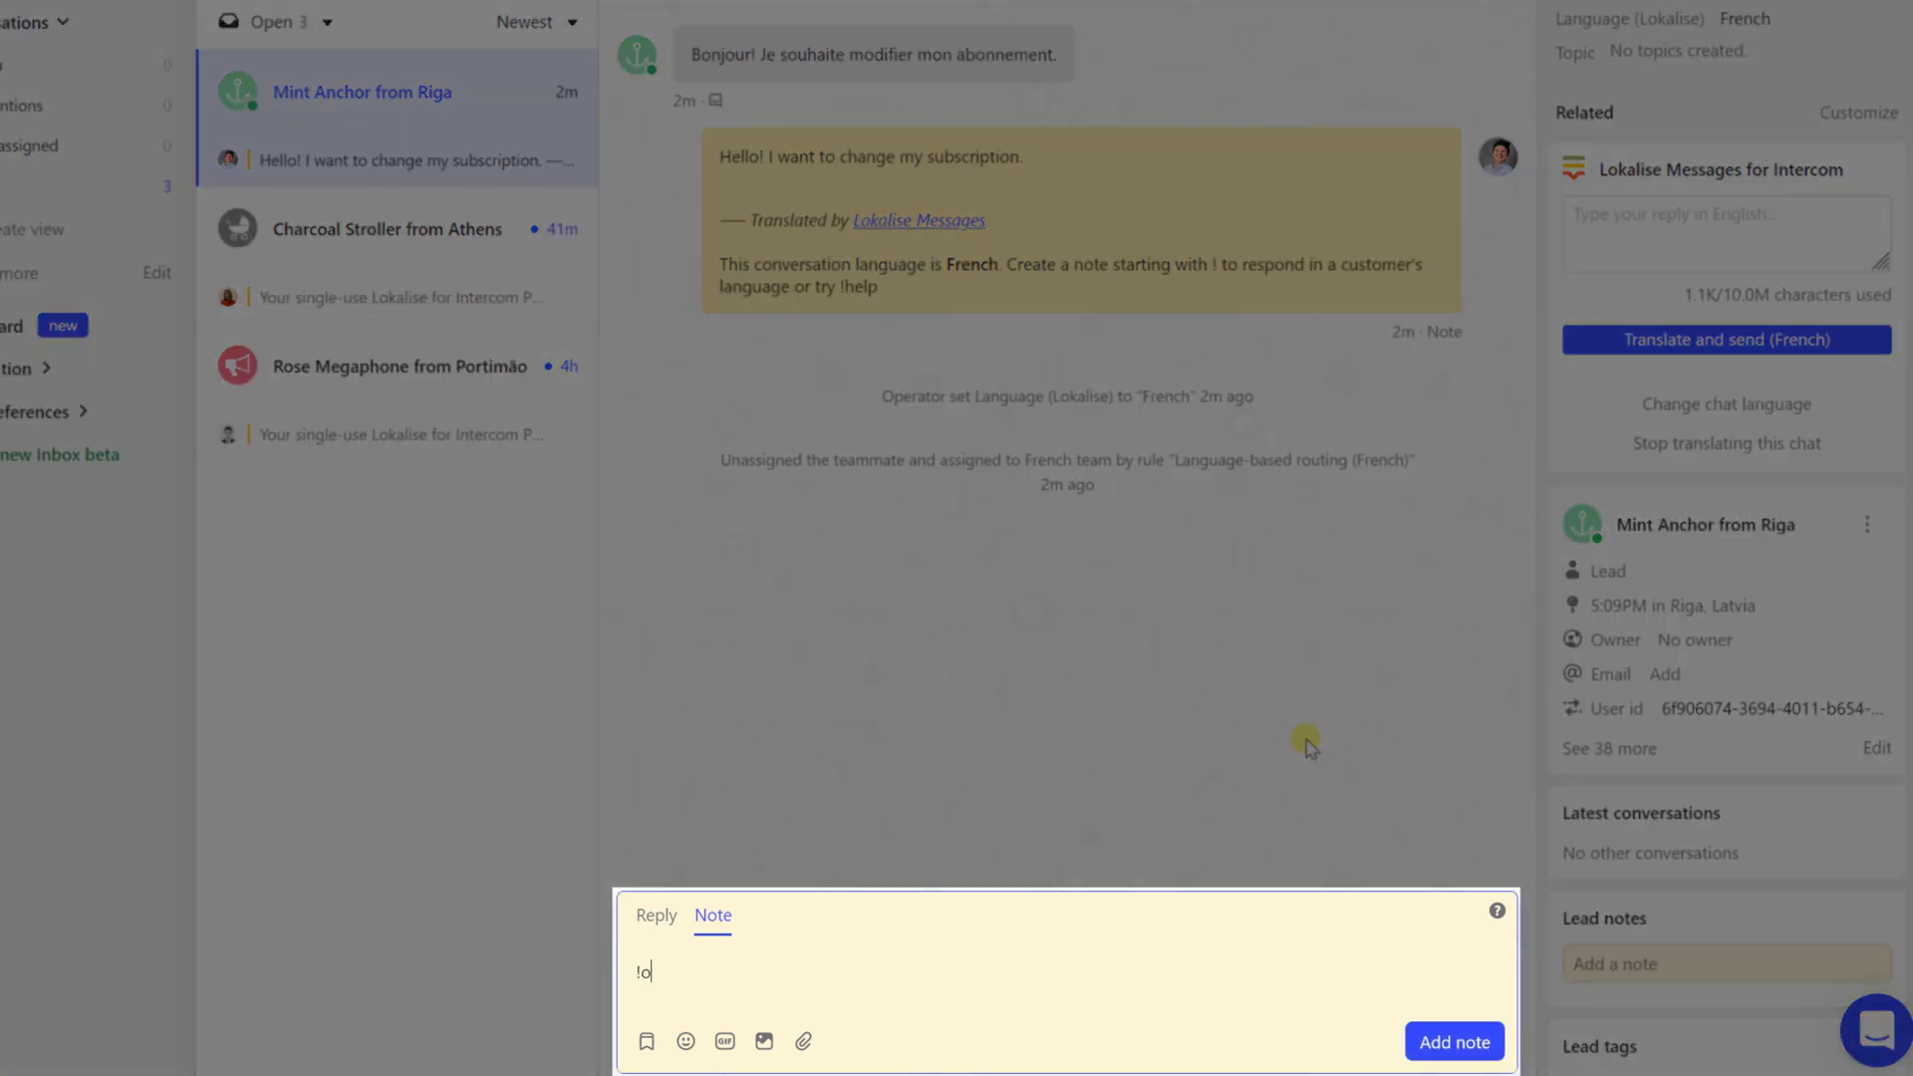
{"action": "type", "text": "rator de,fr,pt"}
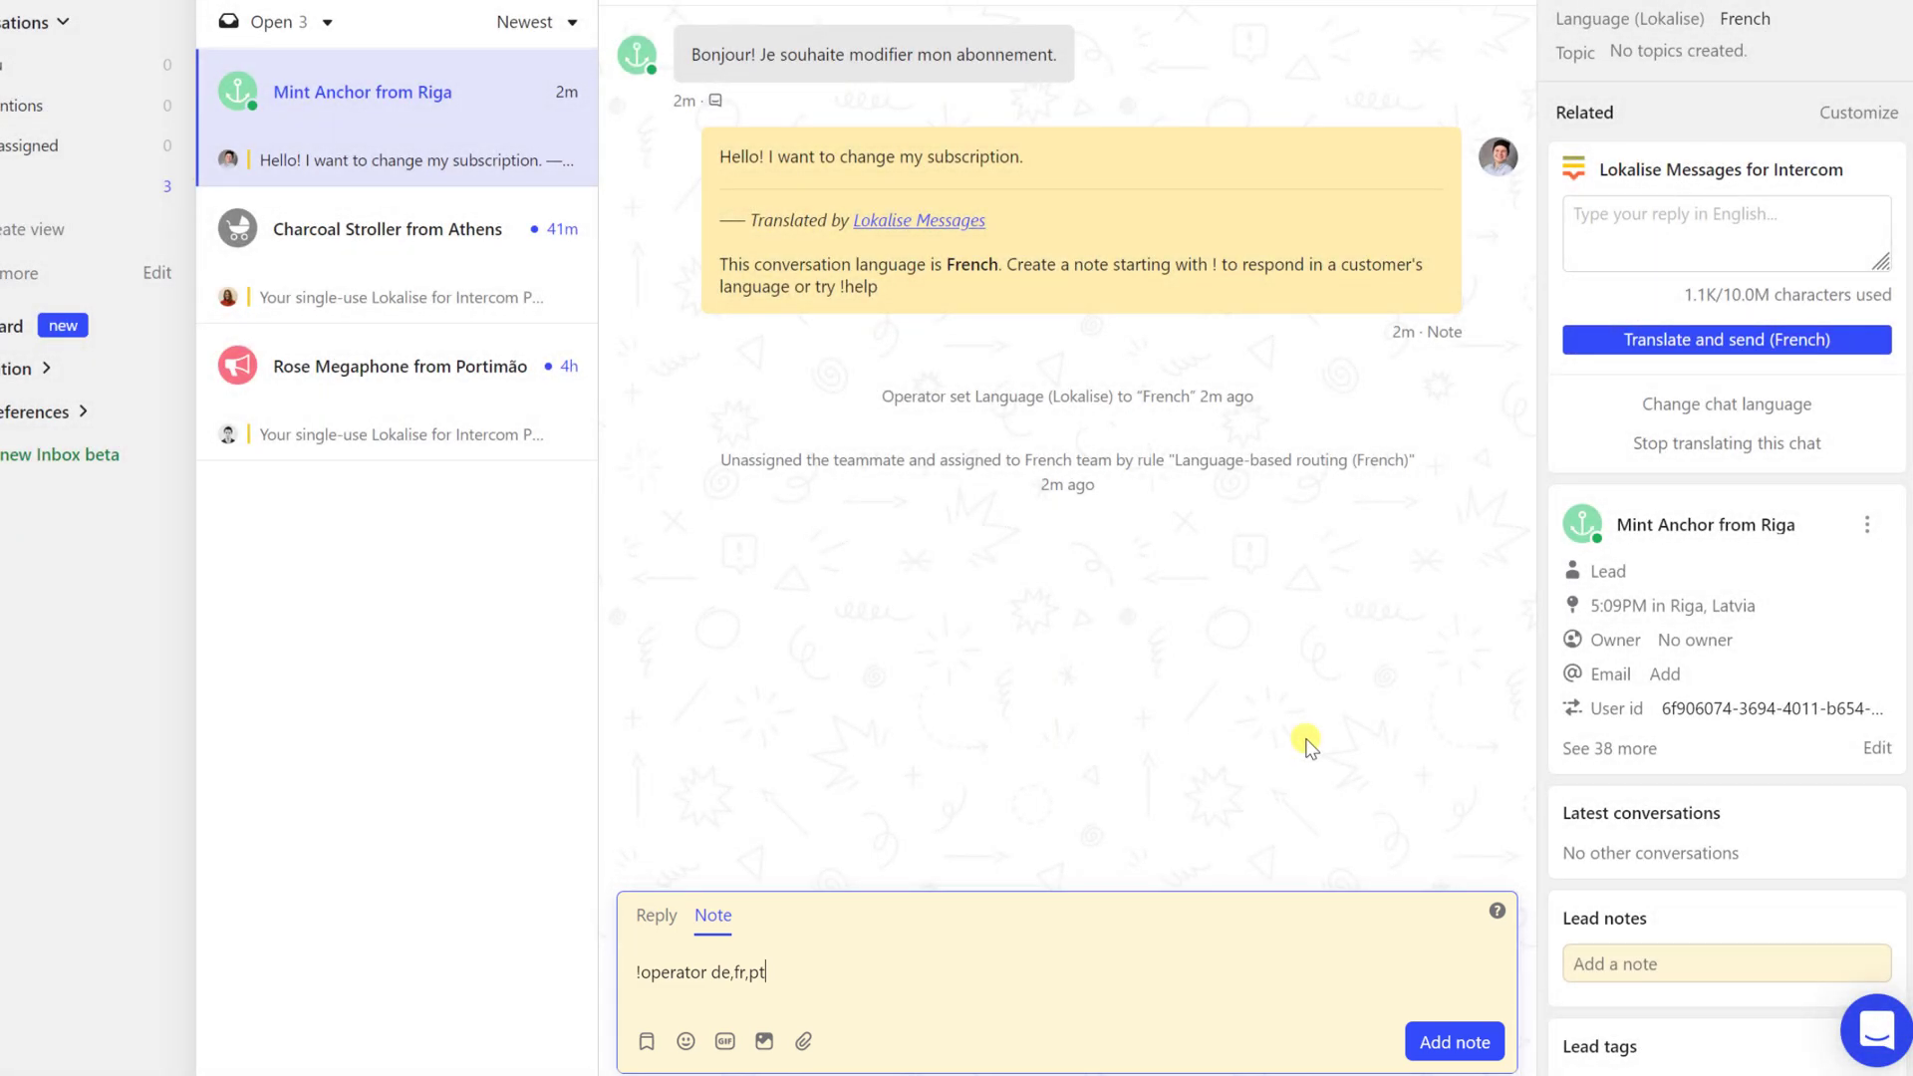
{"action": "left_click_drag", "start_coordinate": [863, 978], "coordinate": [924, 885]}
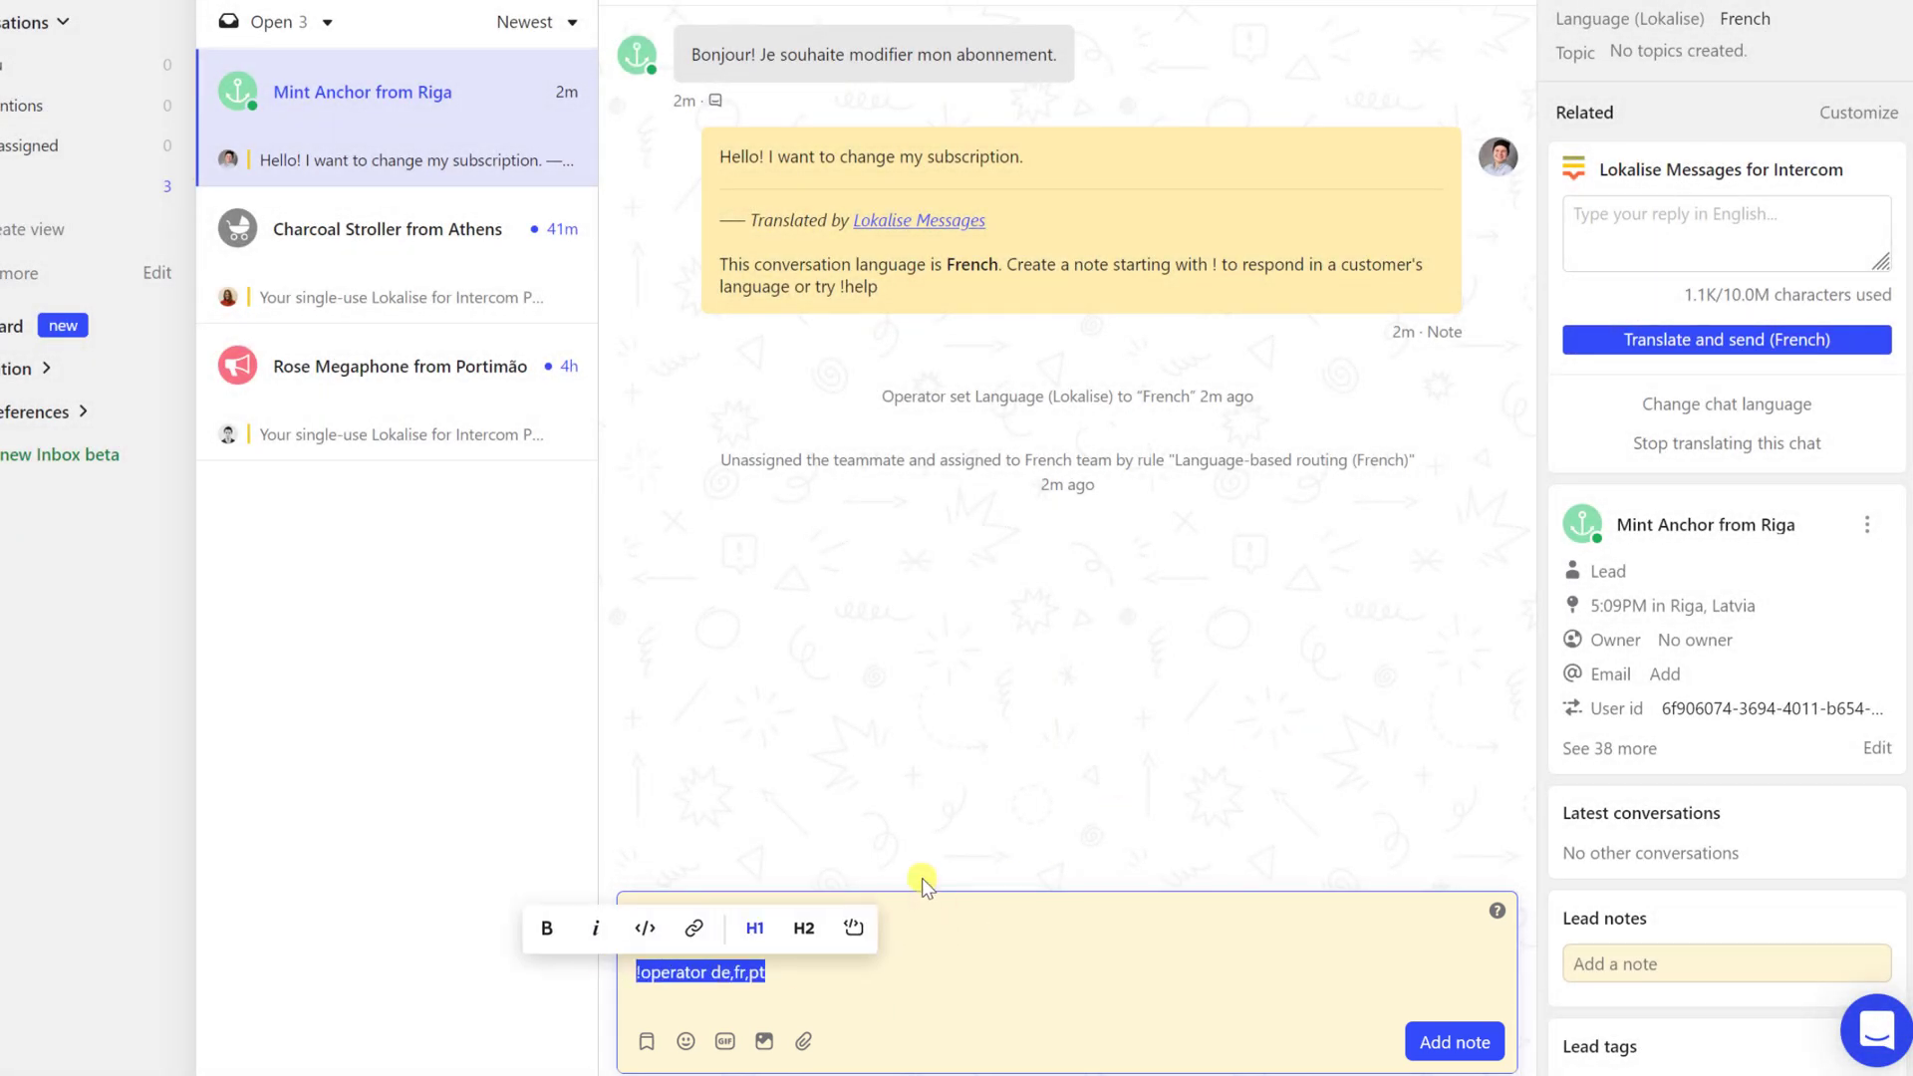
{"action": "key", "text": "BackSpace"}
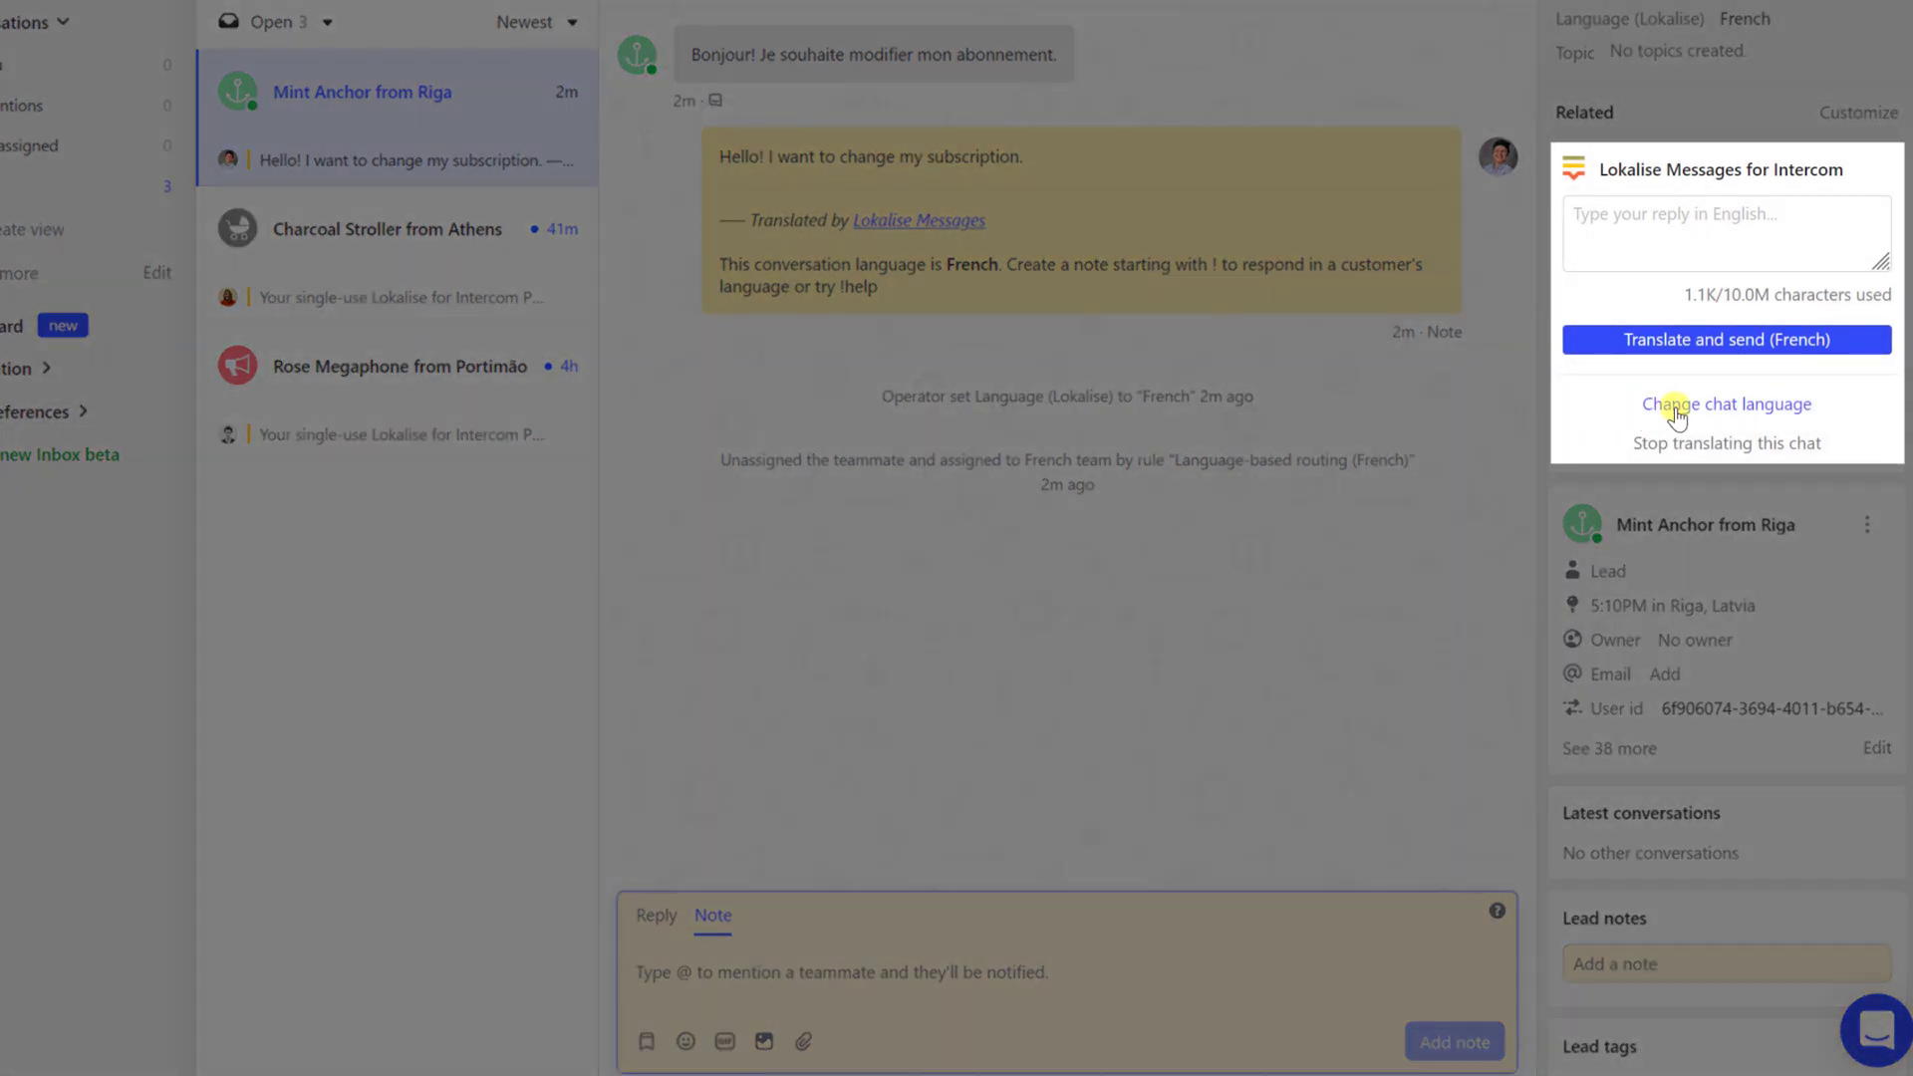
{"action": "left_click", "coordinate": [1677, 407]}
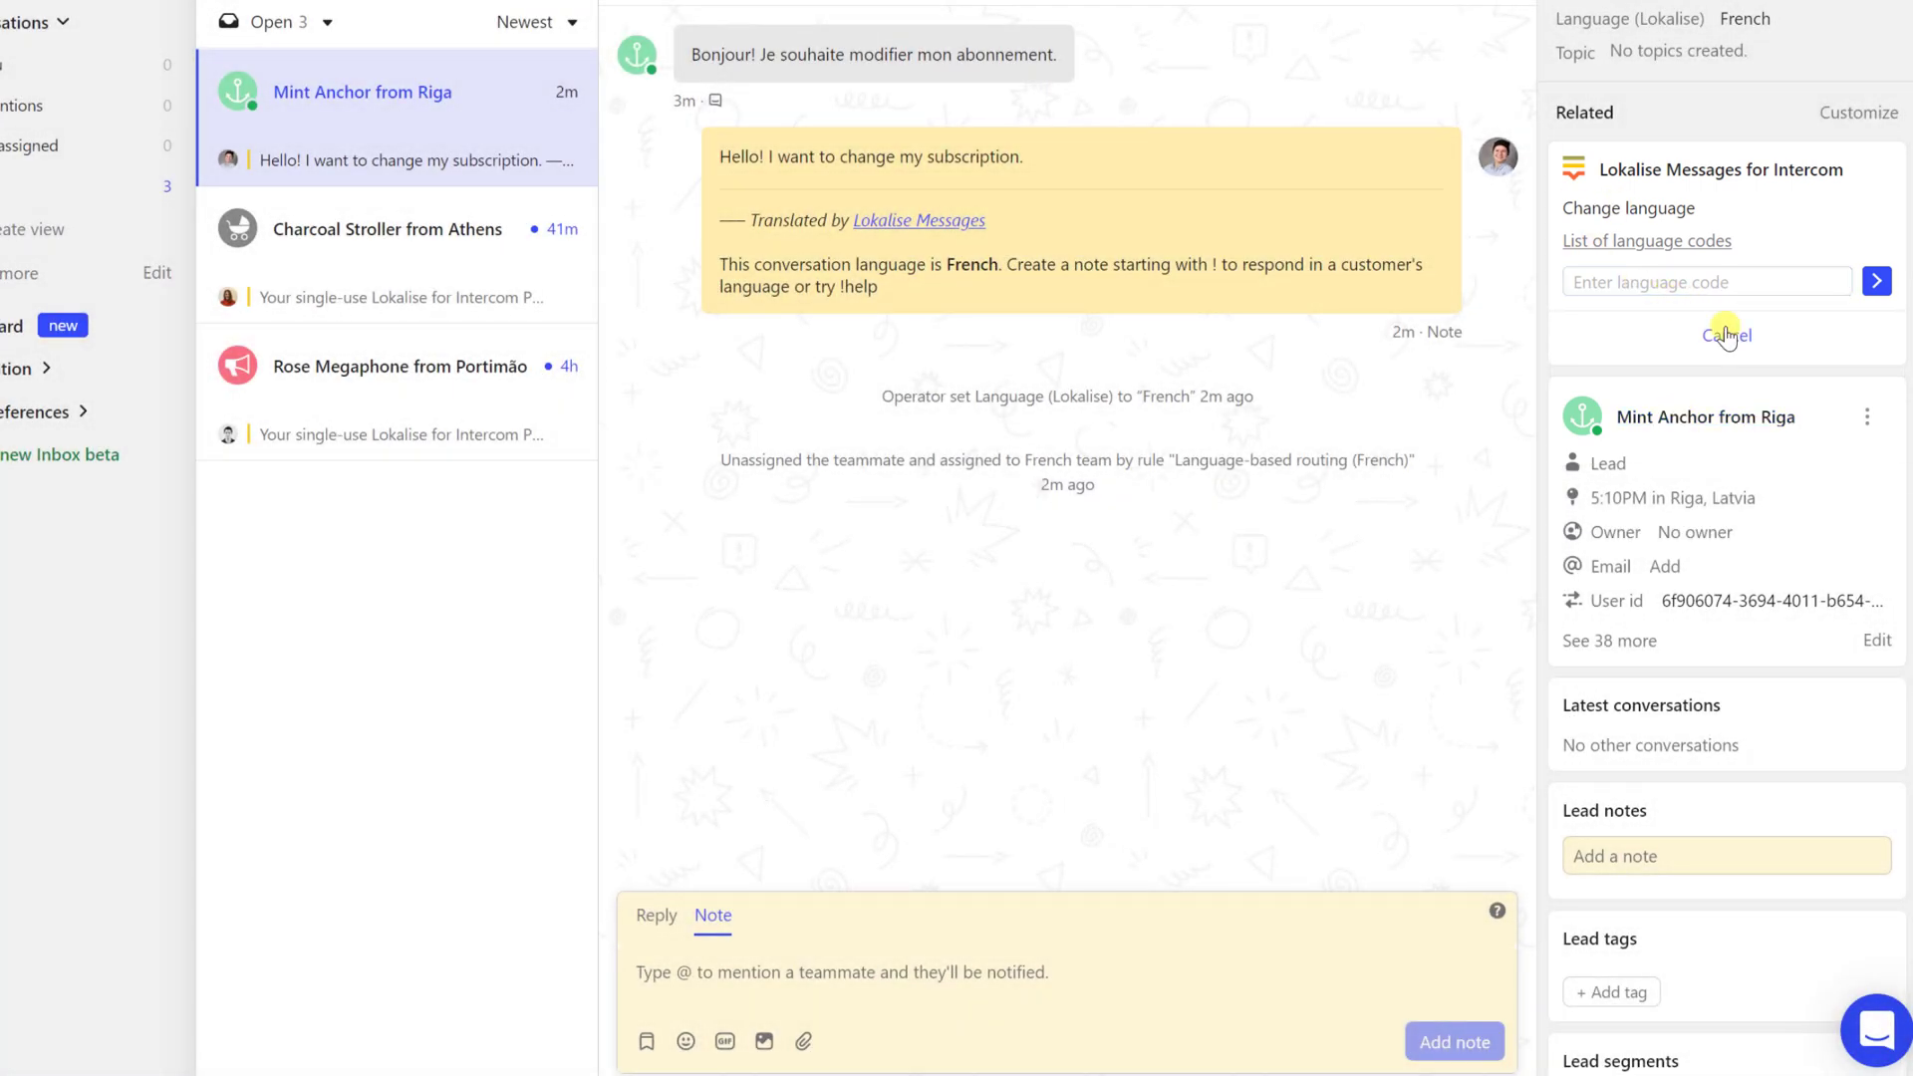
{"action": "left_click", "coordinate": [1727, 336]}
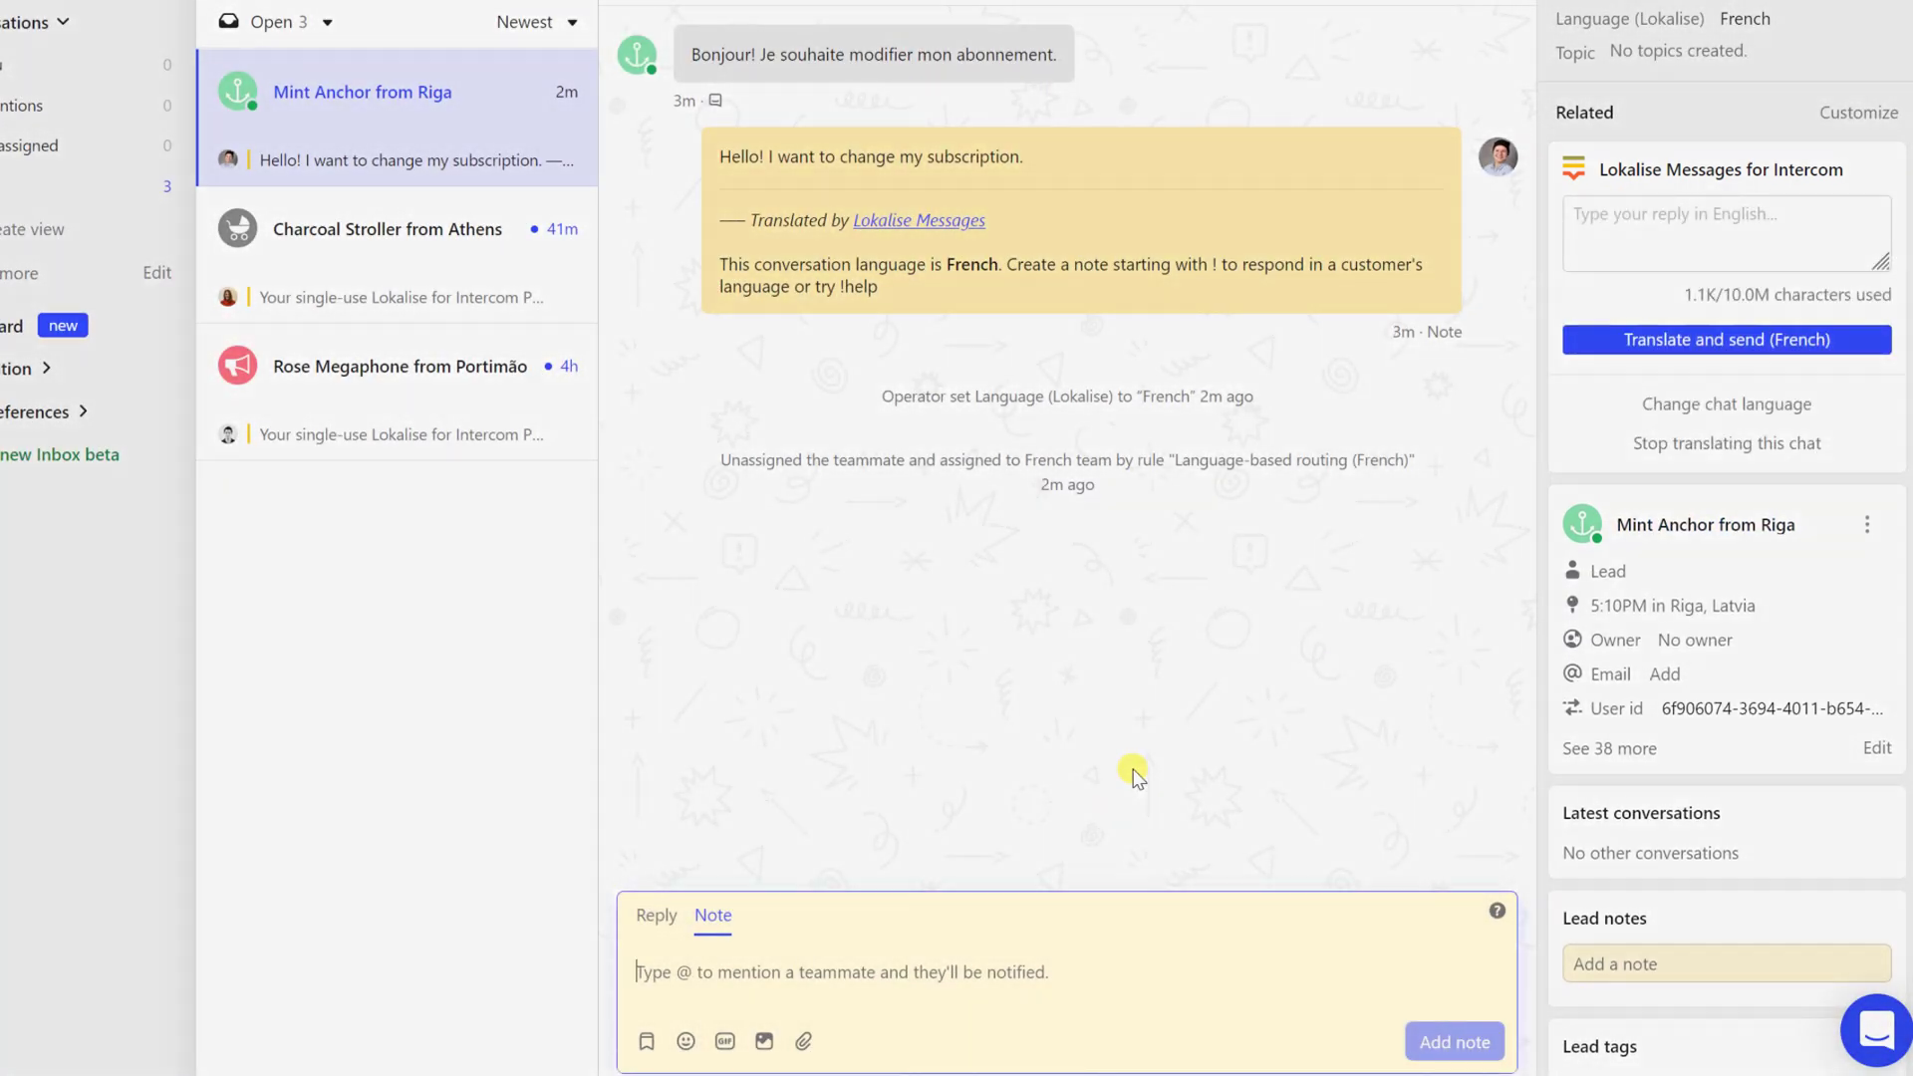
{"action": "type", "text": "!lang "}
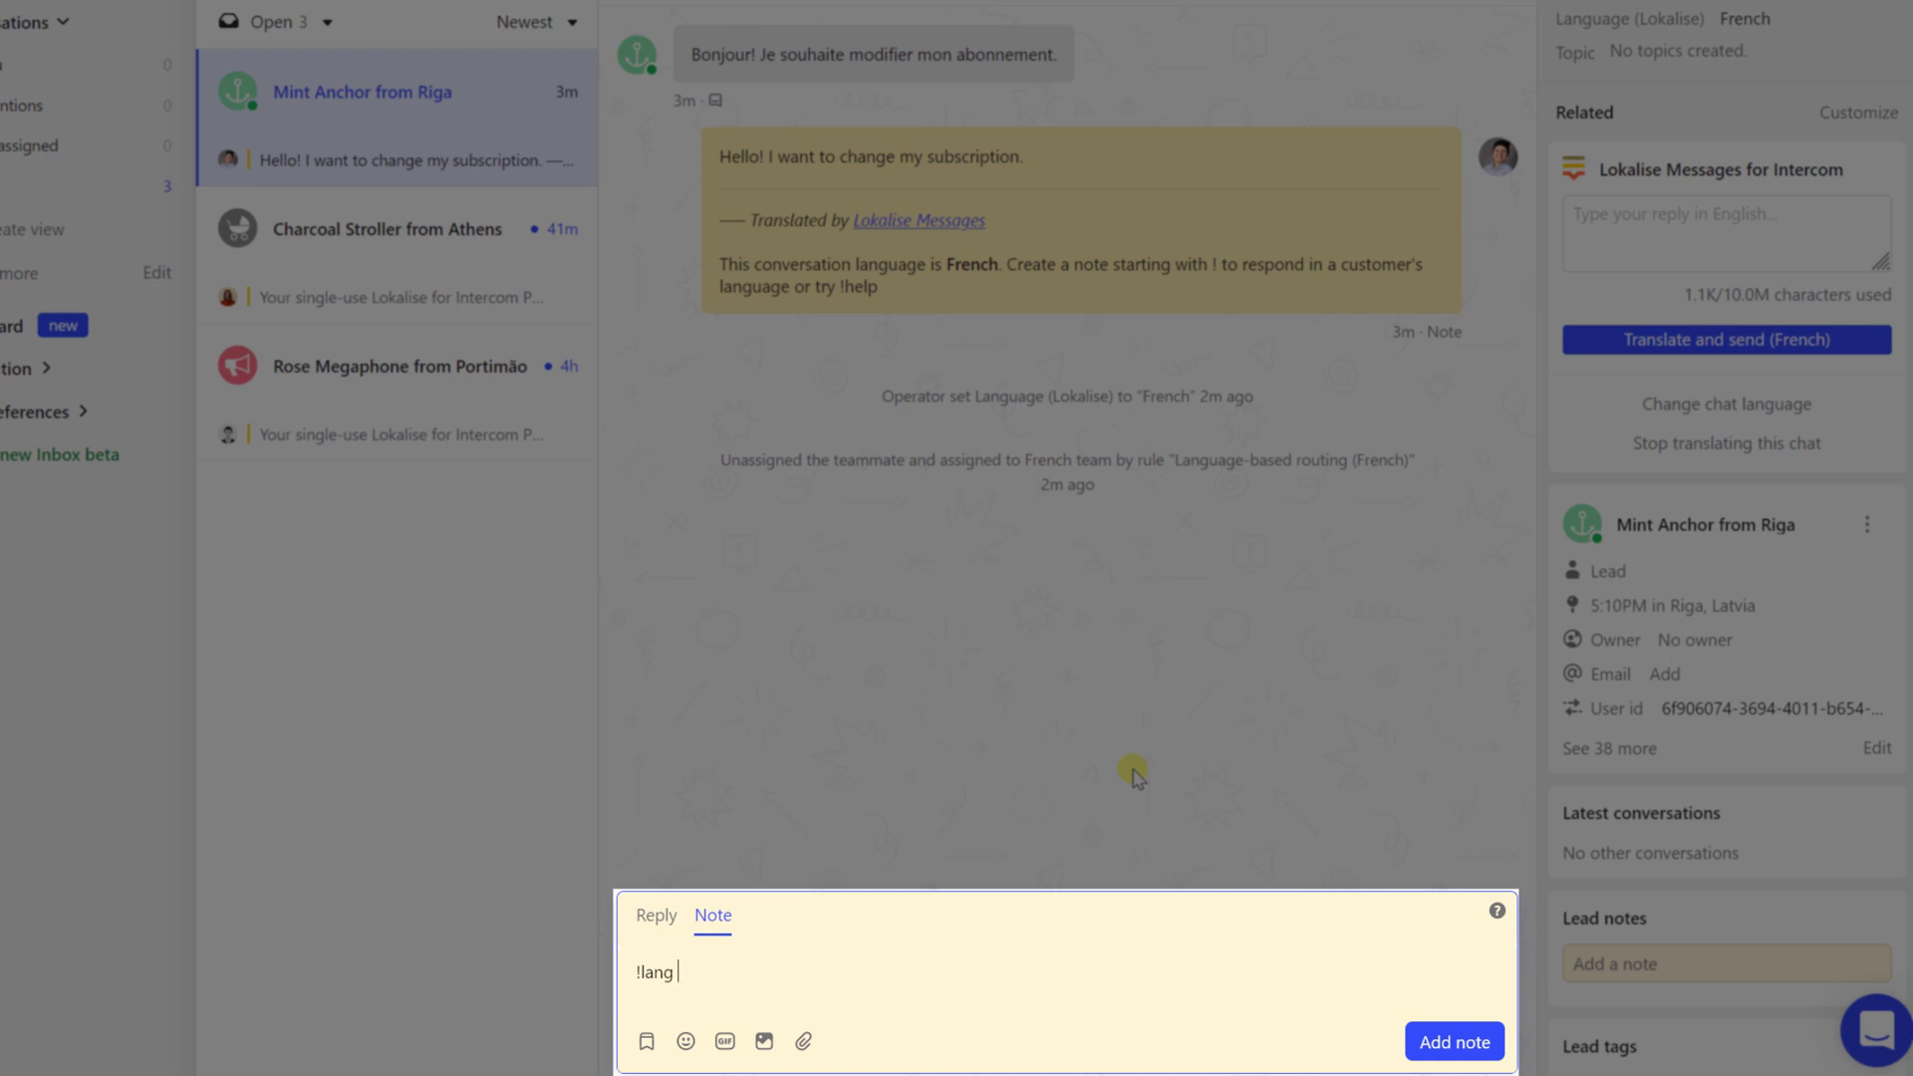
{"action": "type", "text": "fr"}
{"action": "left_click_drag", "start_coordinate": [803, 970], "coordinate": [638, 971]}
{"action": "key", "text": "BackSpace"}
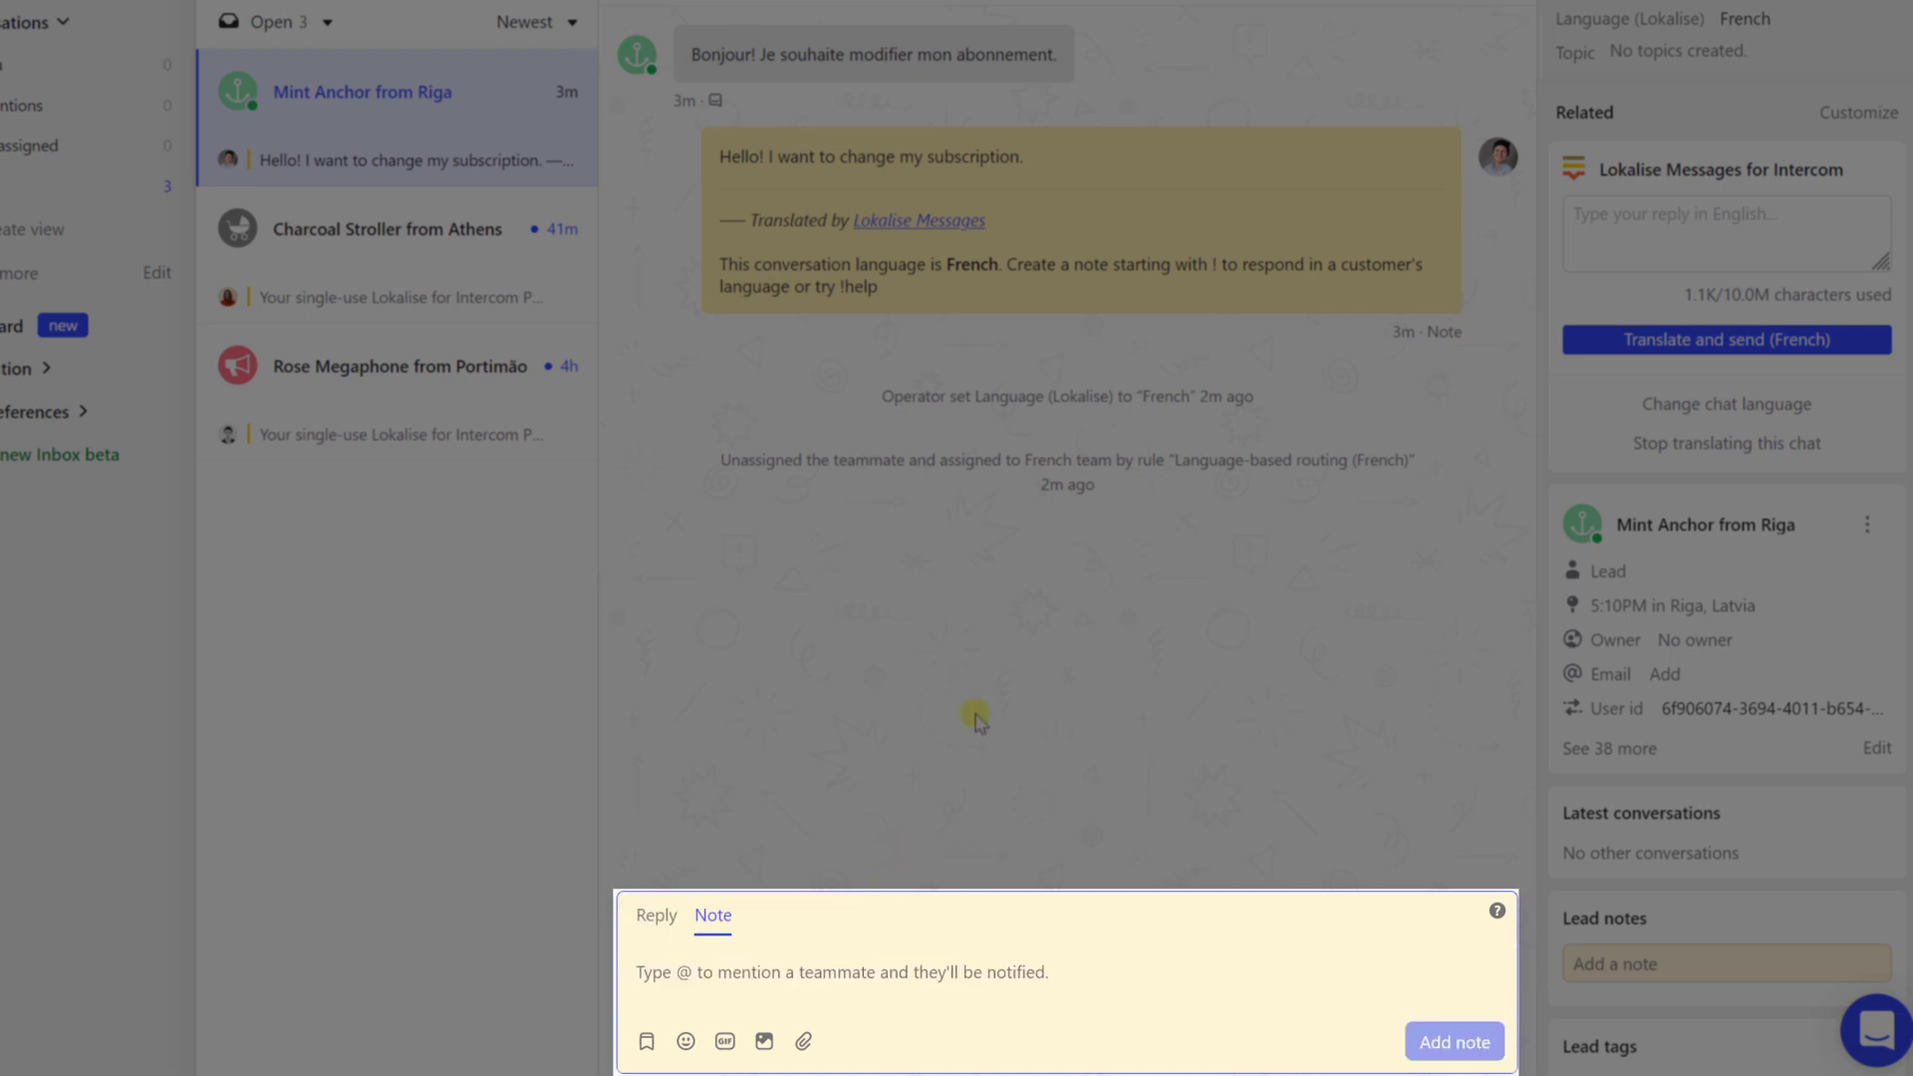
{"action": "type", "text": "!Hello"}
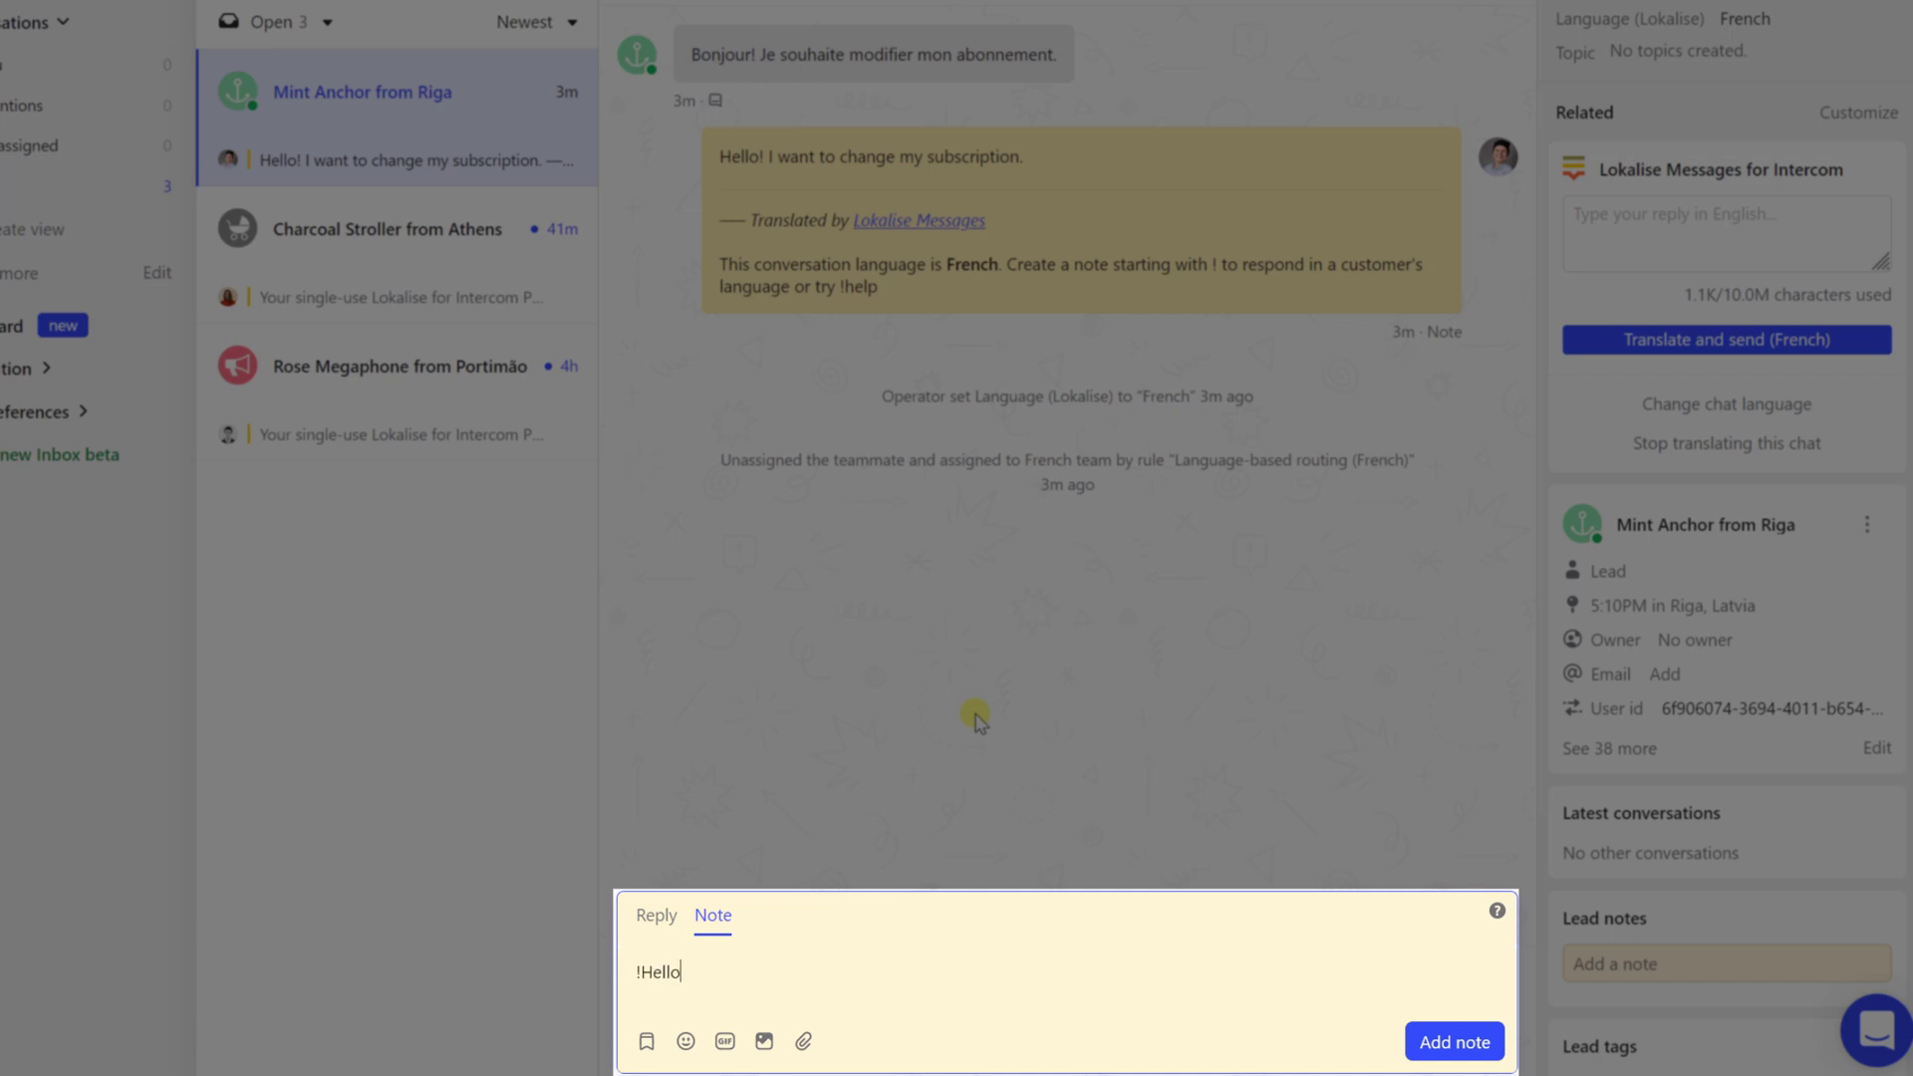
{"action": "type", "text": "! Please send us your account number."}
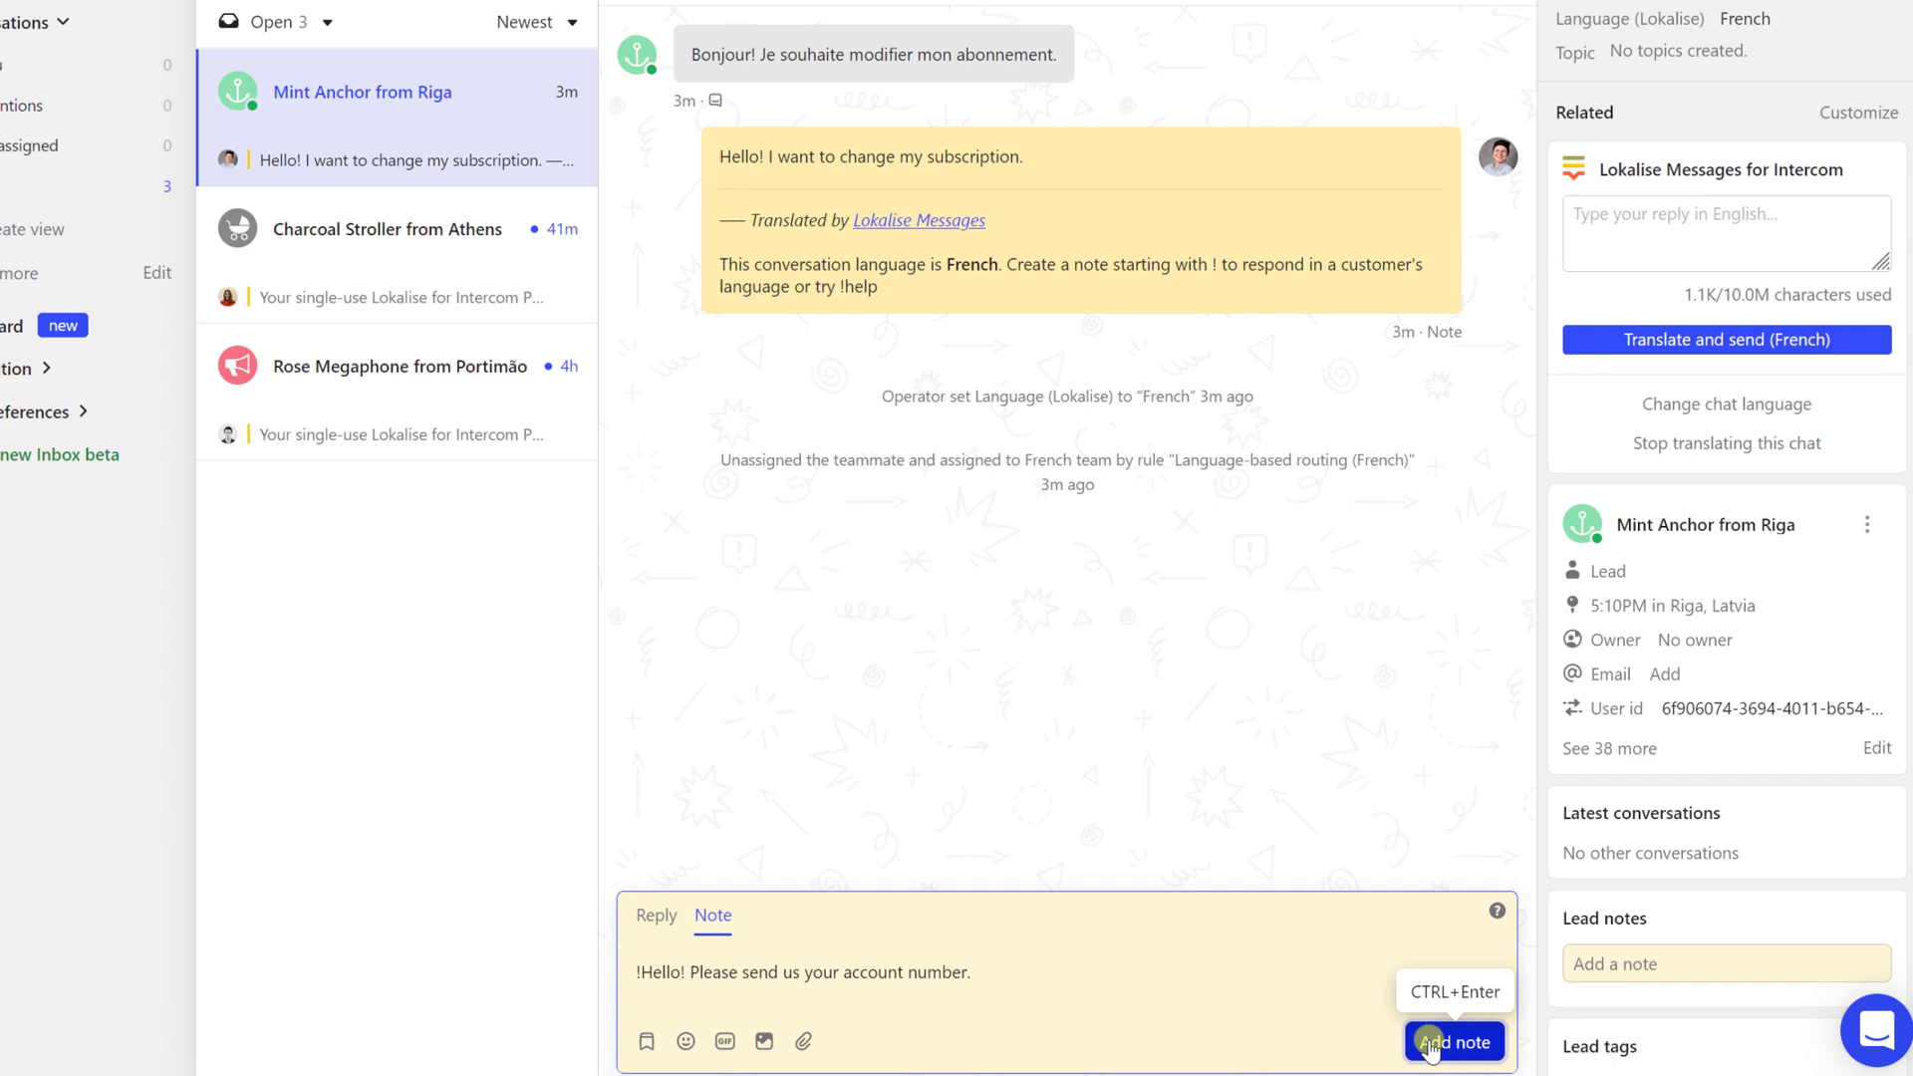
{"action": "left_click", "coordinate": [1435, 1043]}
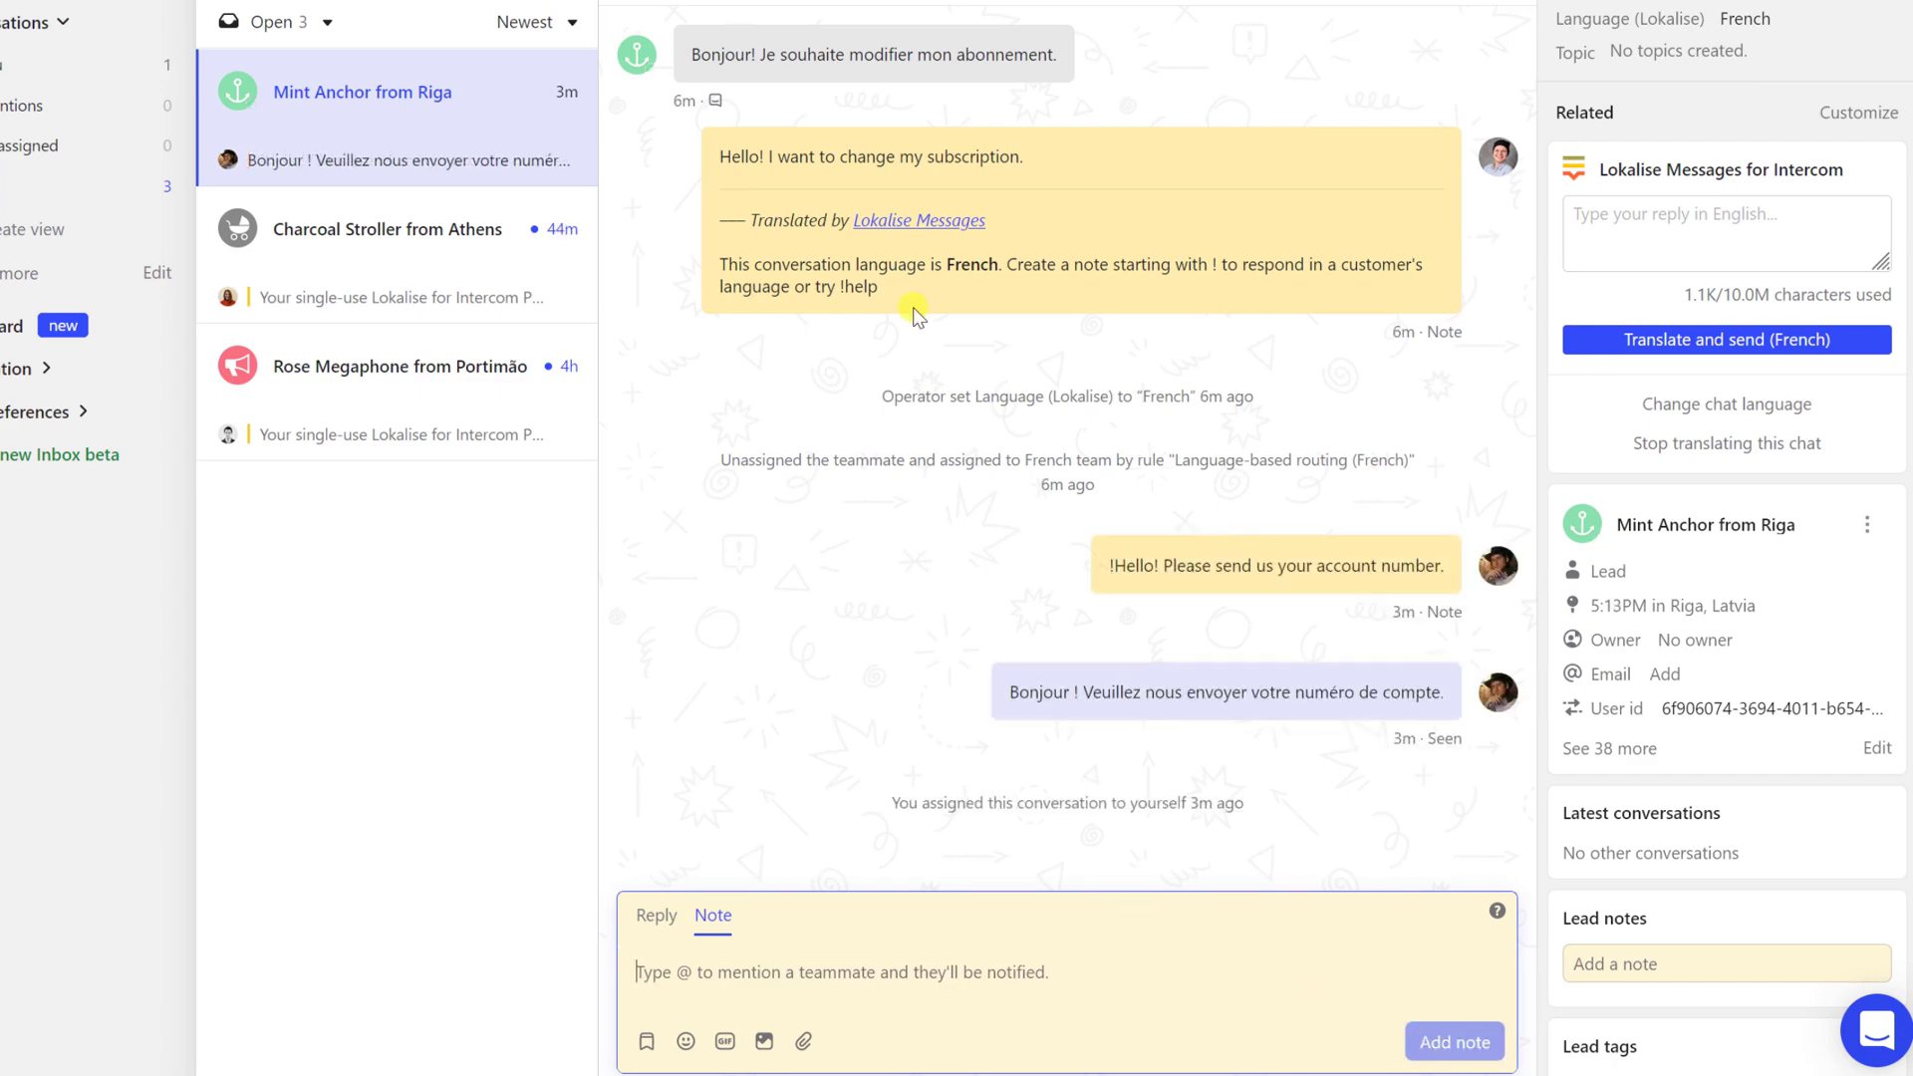
{"action": "left_click", "coordinate": [1622, 231]}
Post a '!auth' note, copy the returned authorization code, and follow the Lokalise for Intercom Pro link.
{"action": "type", "text": "!auth"}
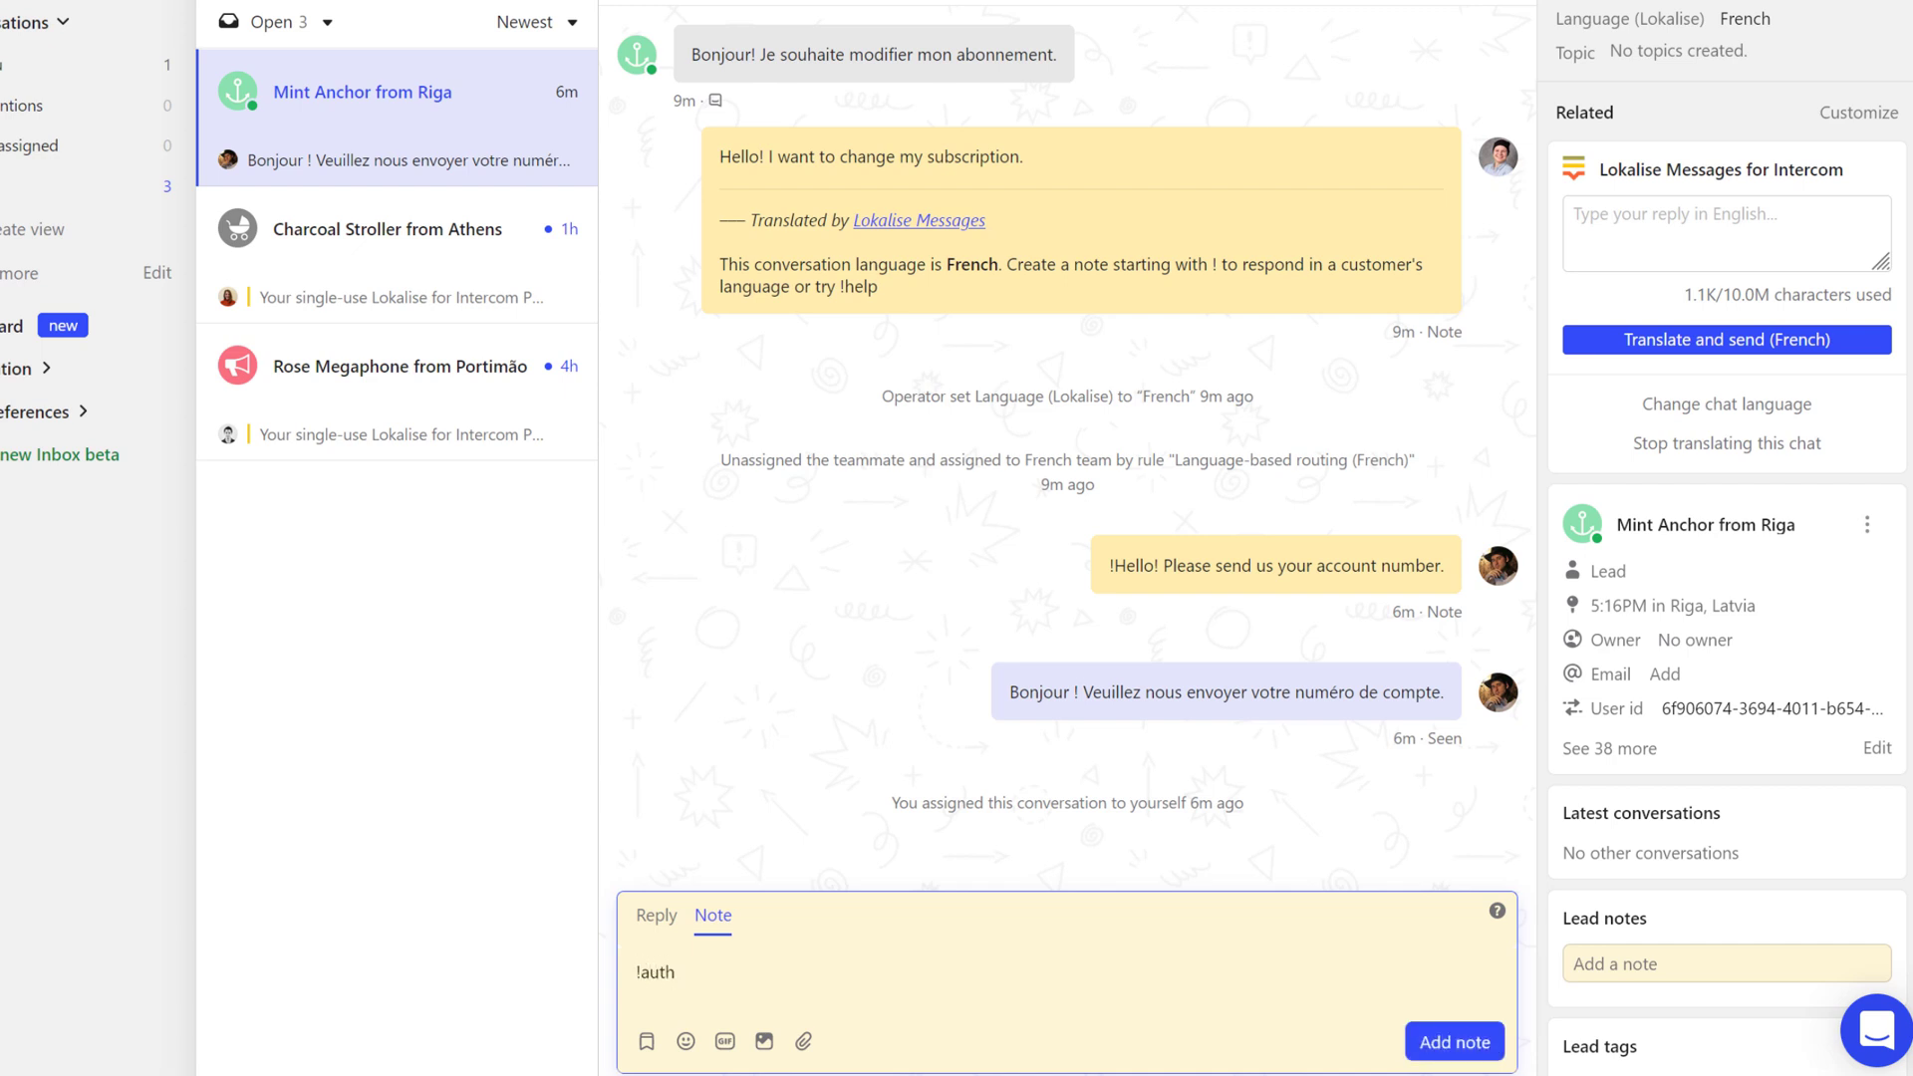
{"action": "left_click", "coordinate": [1434, 1041]}
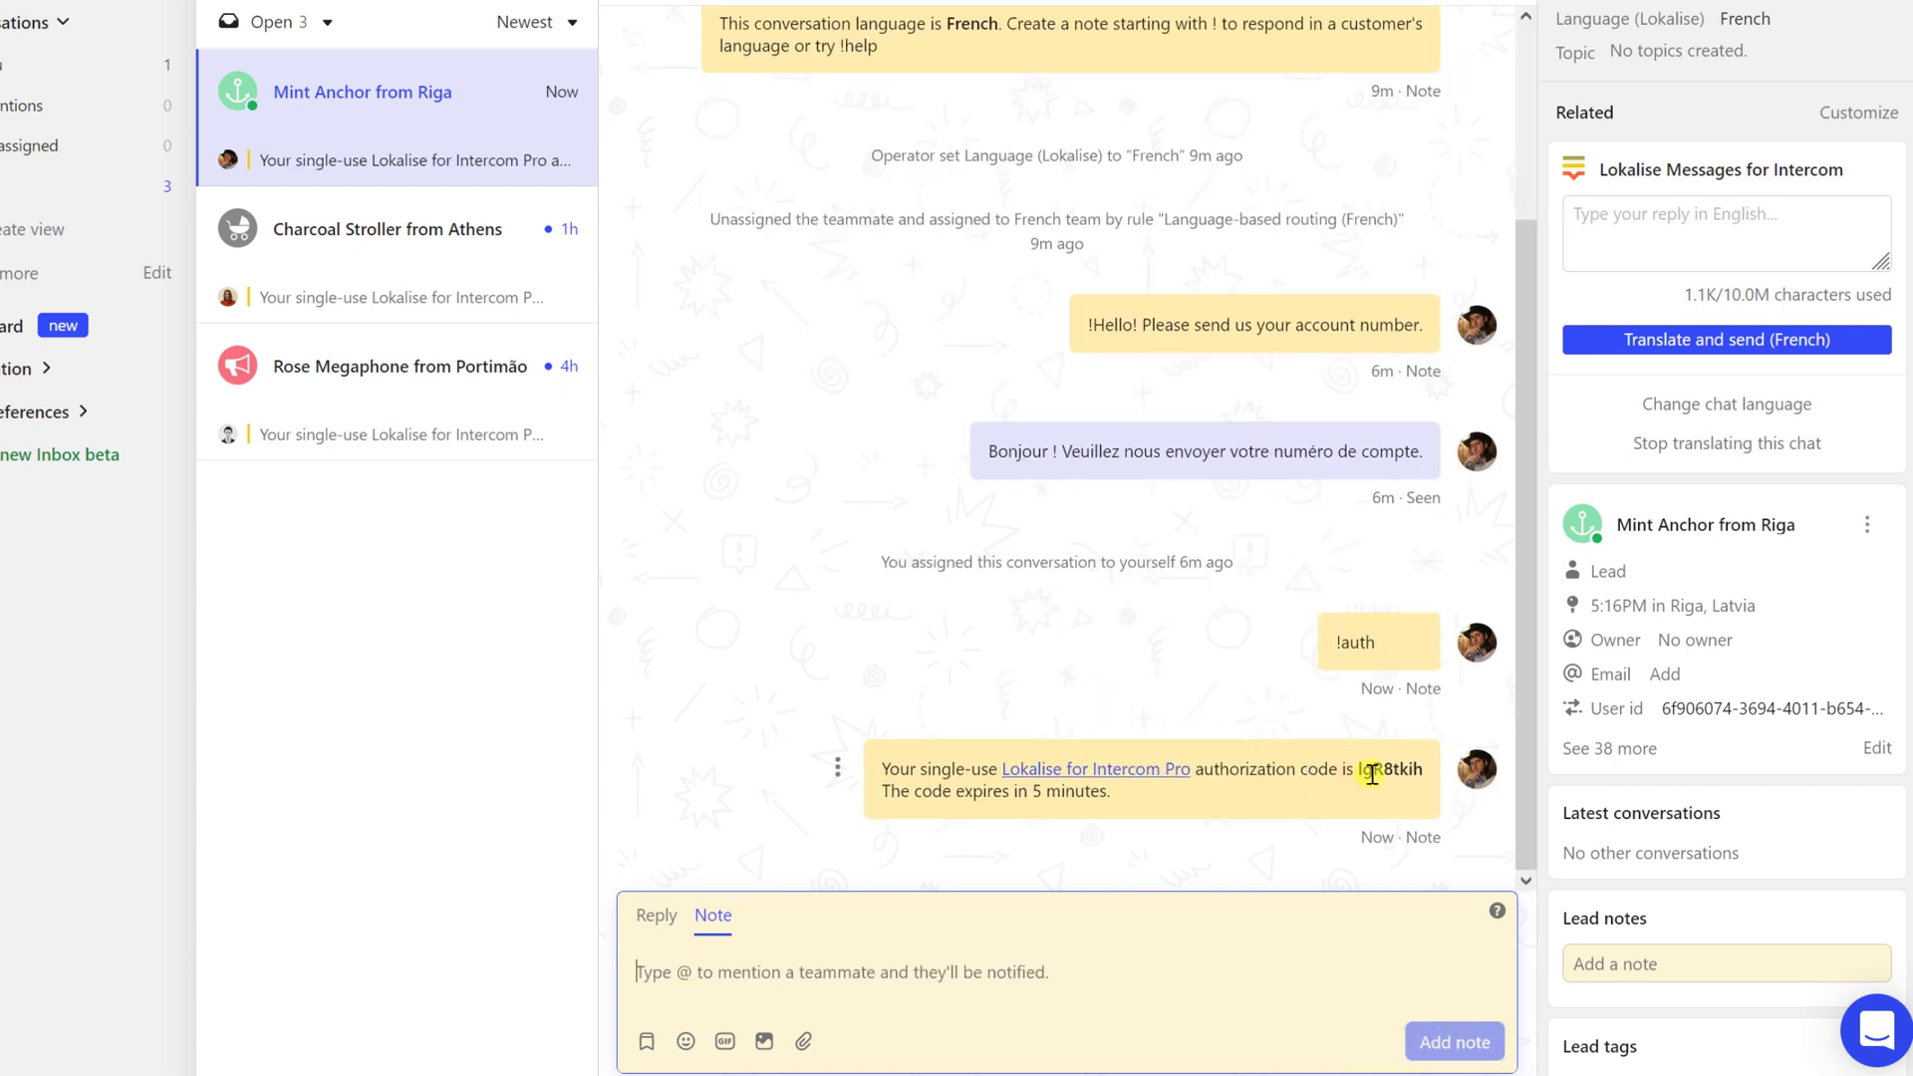
{"action": "double_click", "coordinate": [1372, 773]}
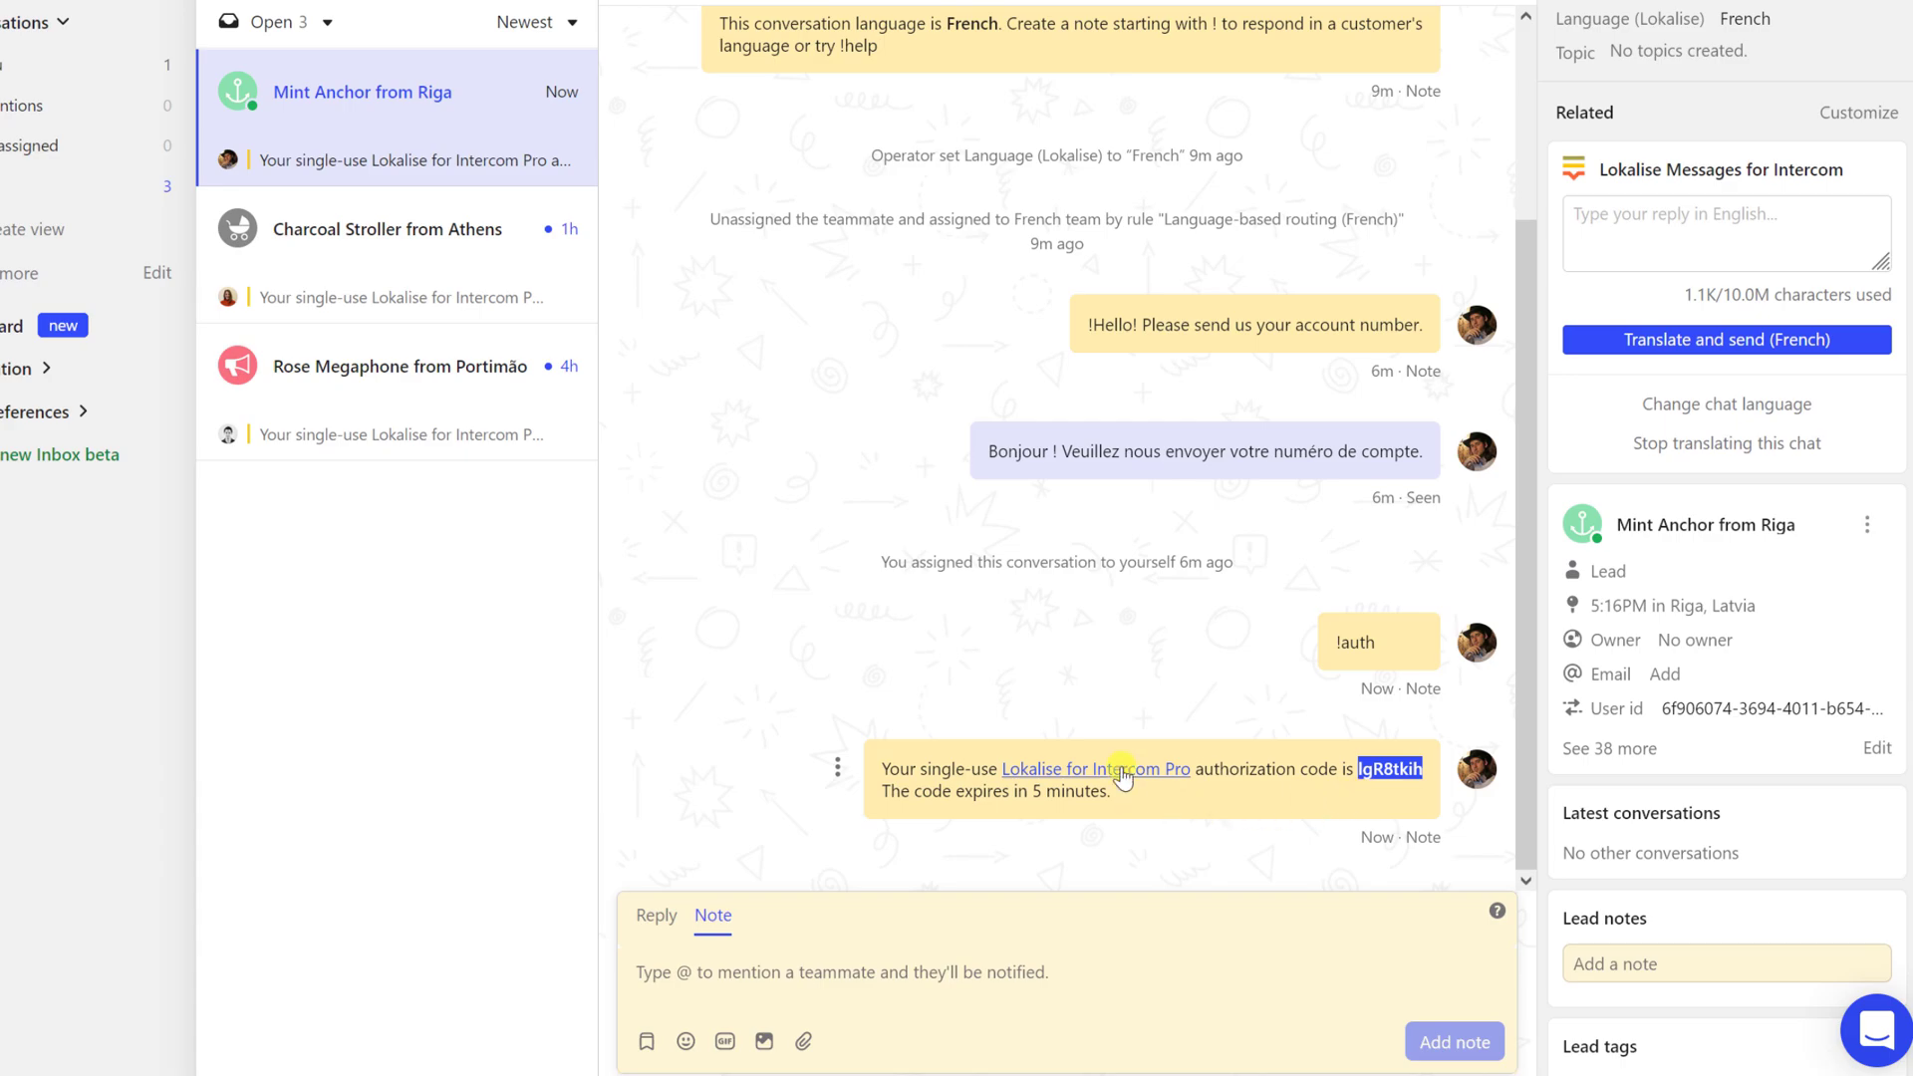
{"action": "left_click", "coordinate": [1116, 772]}
Sign in to Lokalise for Intercom with the pasted code and view the Agents page.
{"action": "left_click", "coordinate": [808, 269]}
{"action": "key", "text": "ctrl+v"}
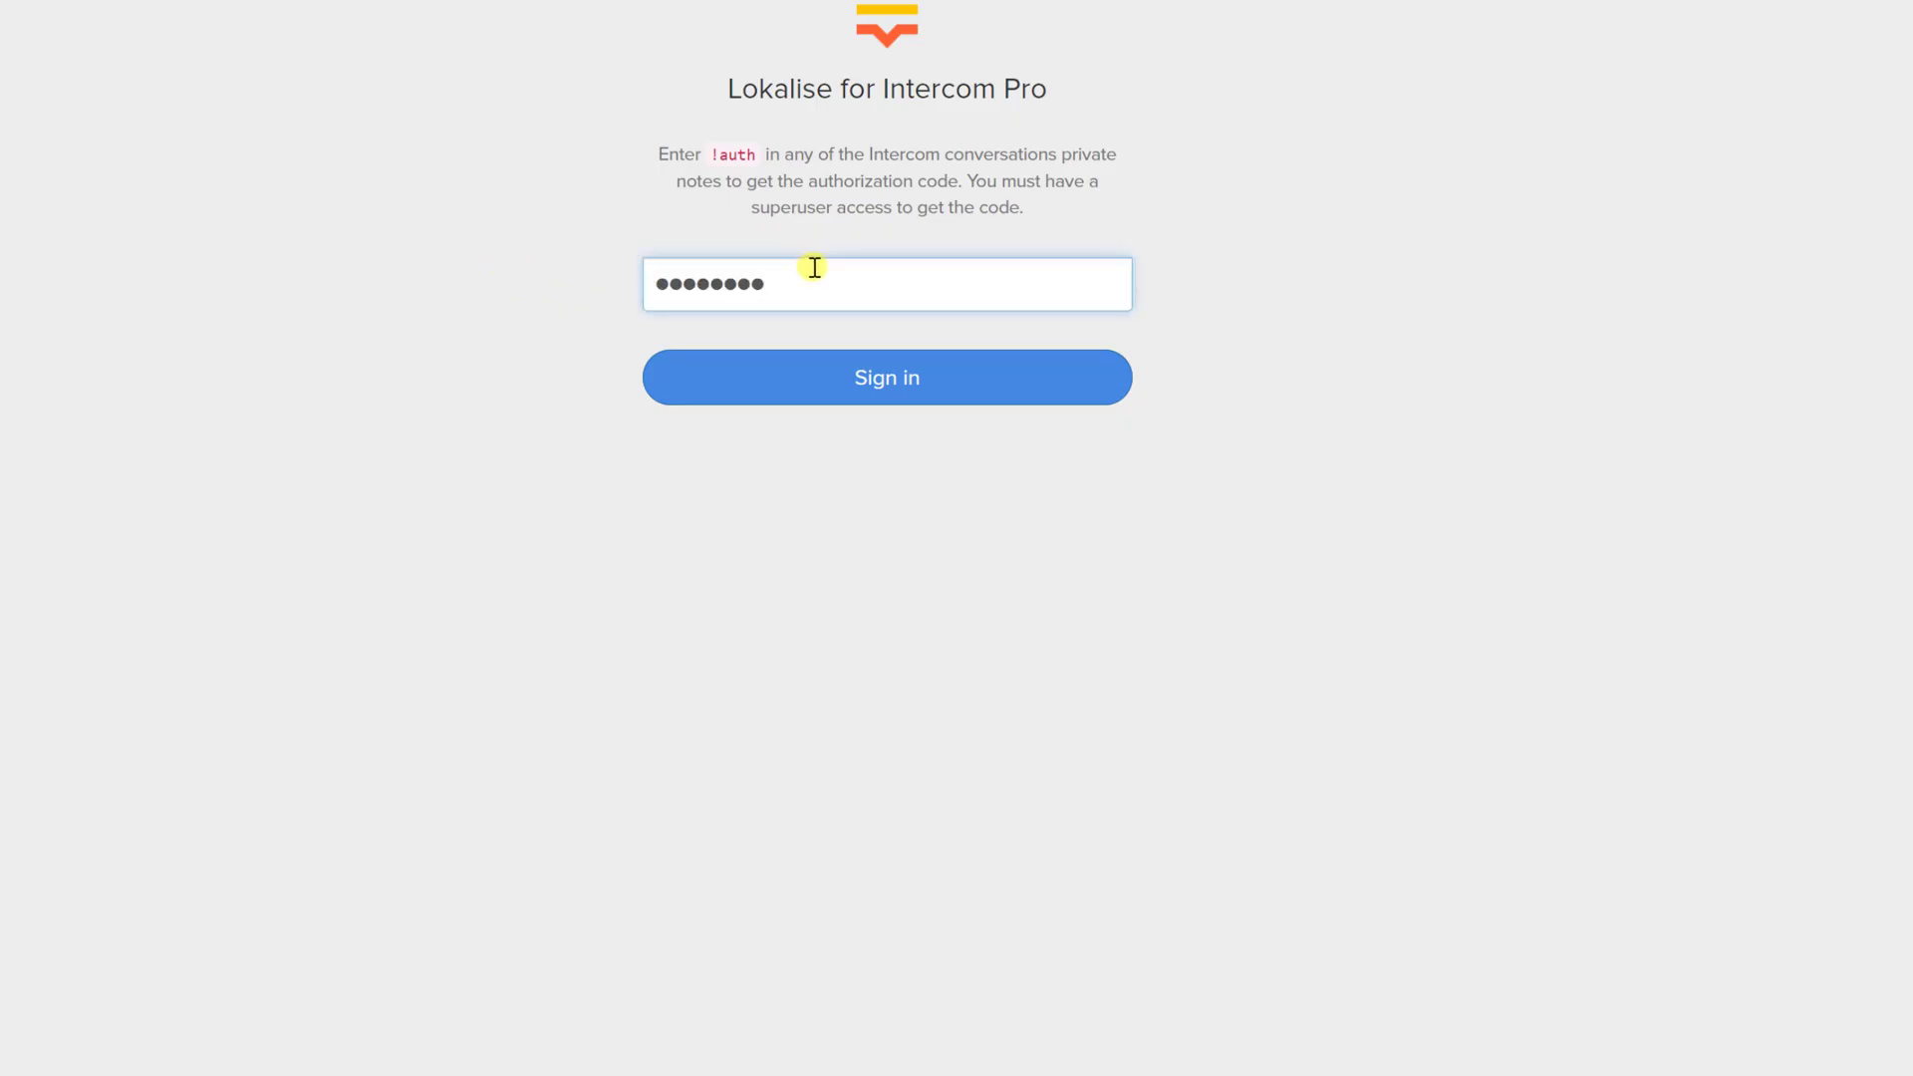
{"action": "left_click", "coordinate": [854, 385]}
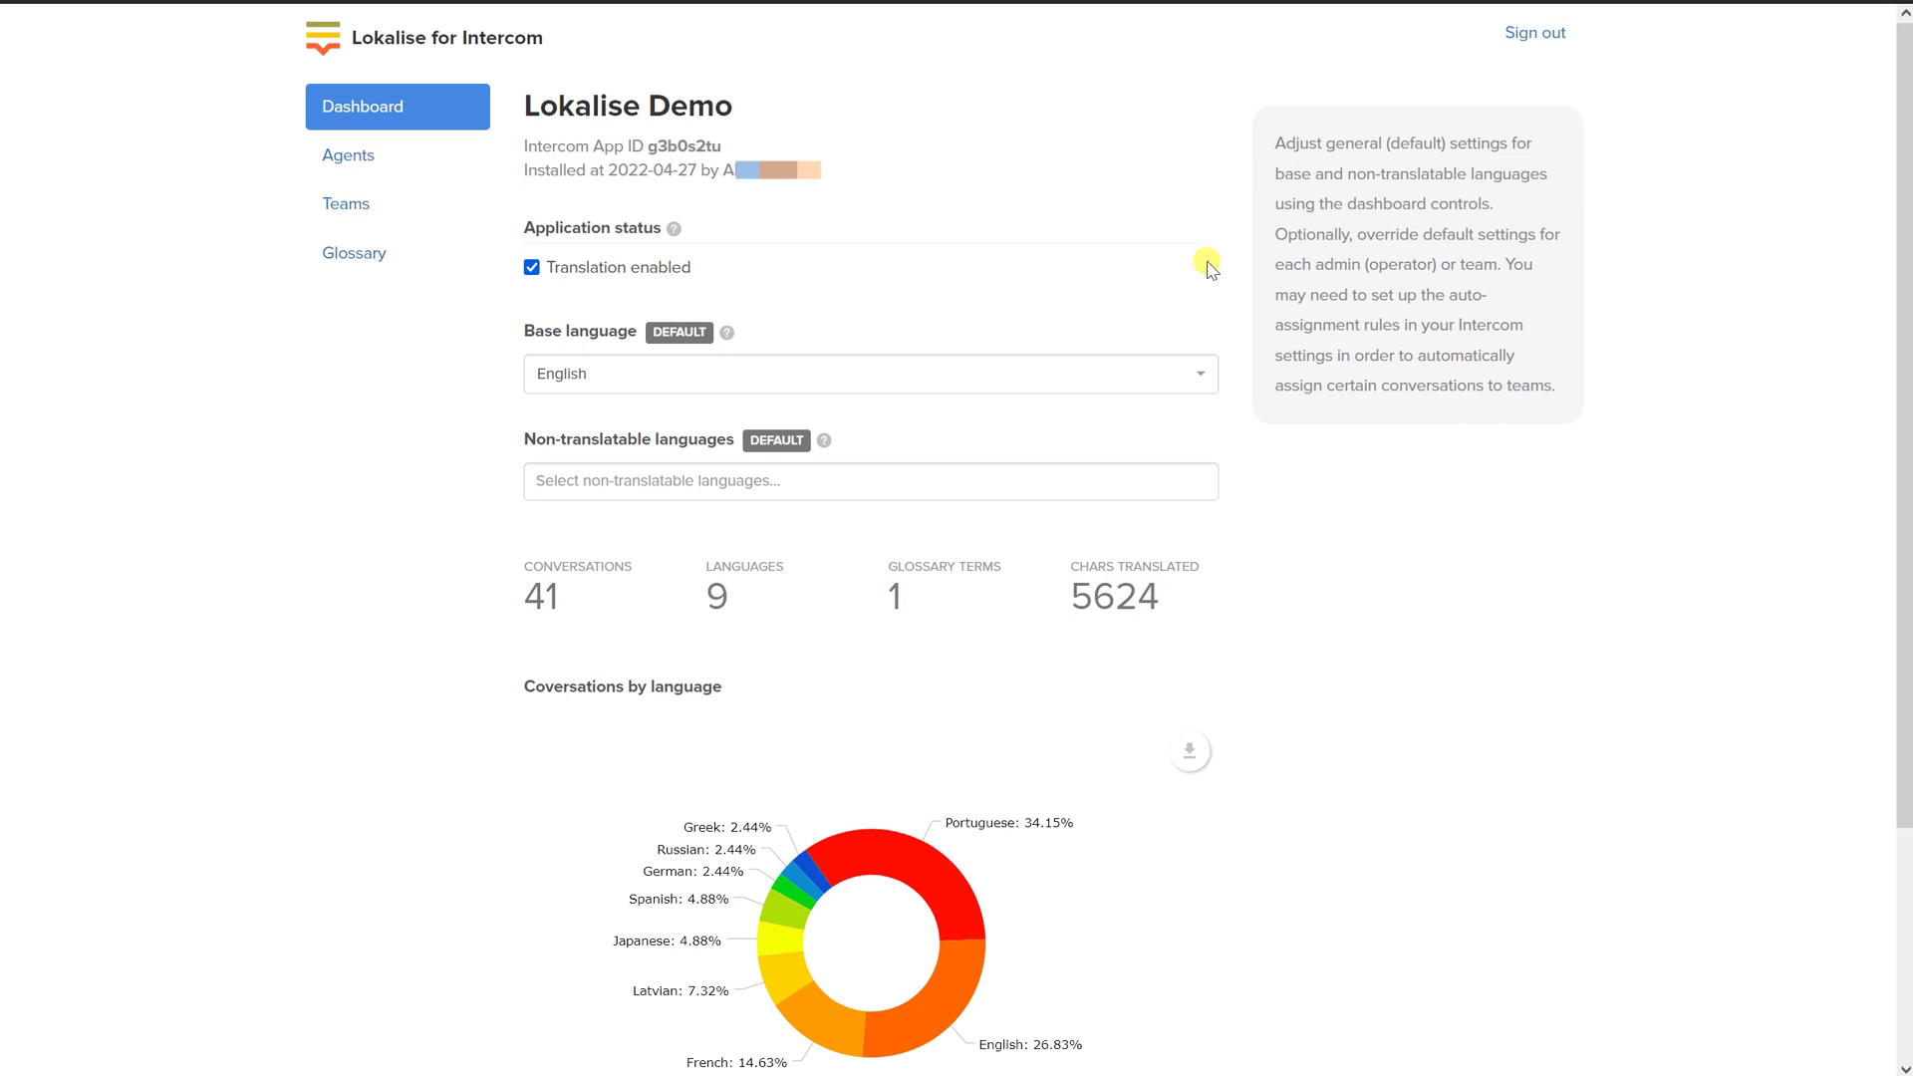
{"action": "left_click", "coordinate": [428, 159]}
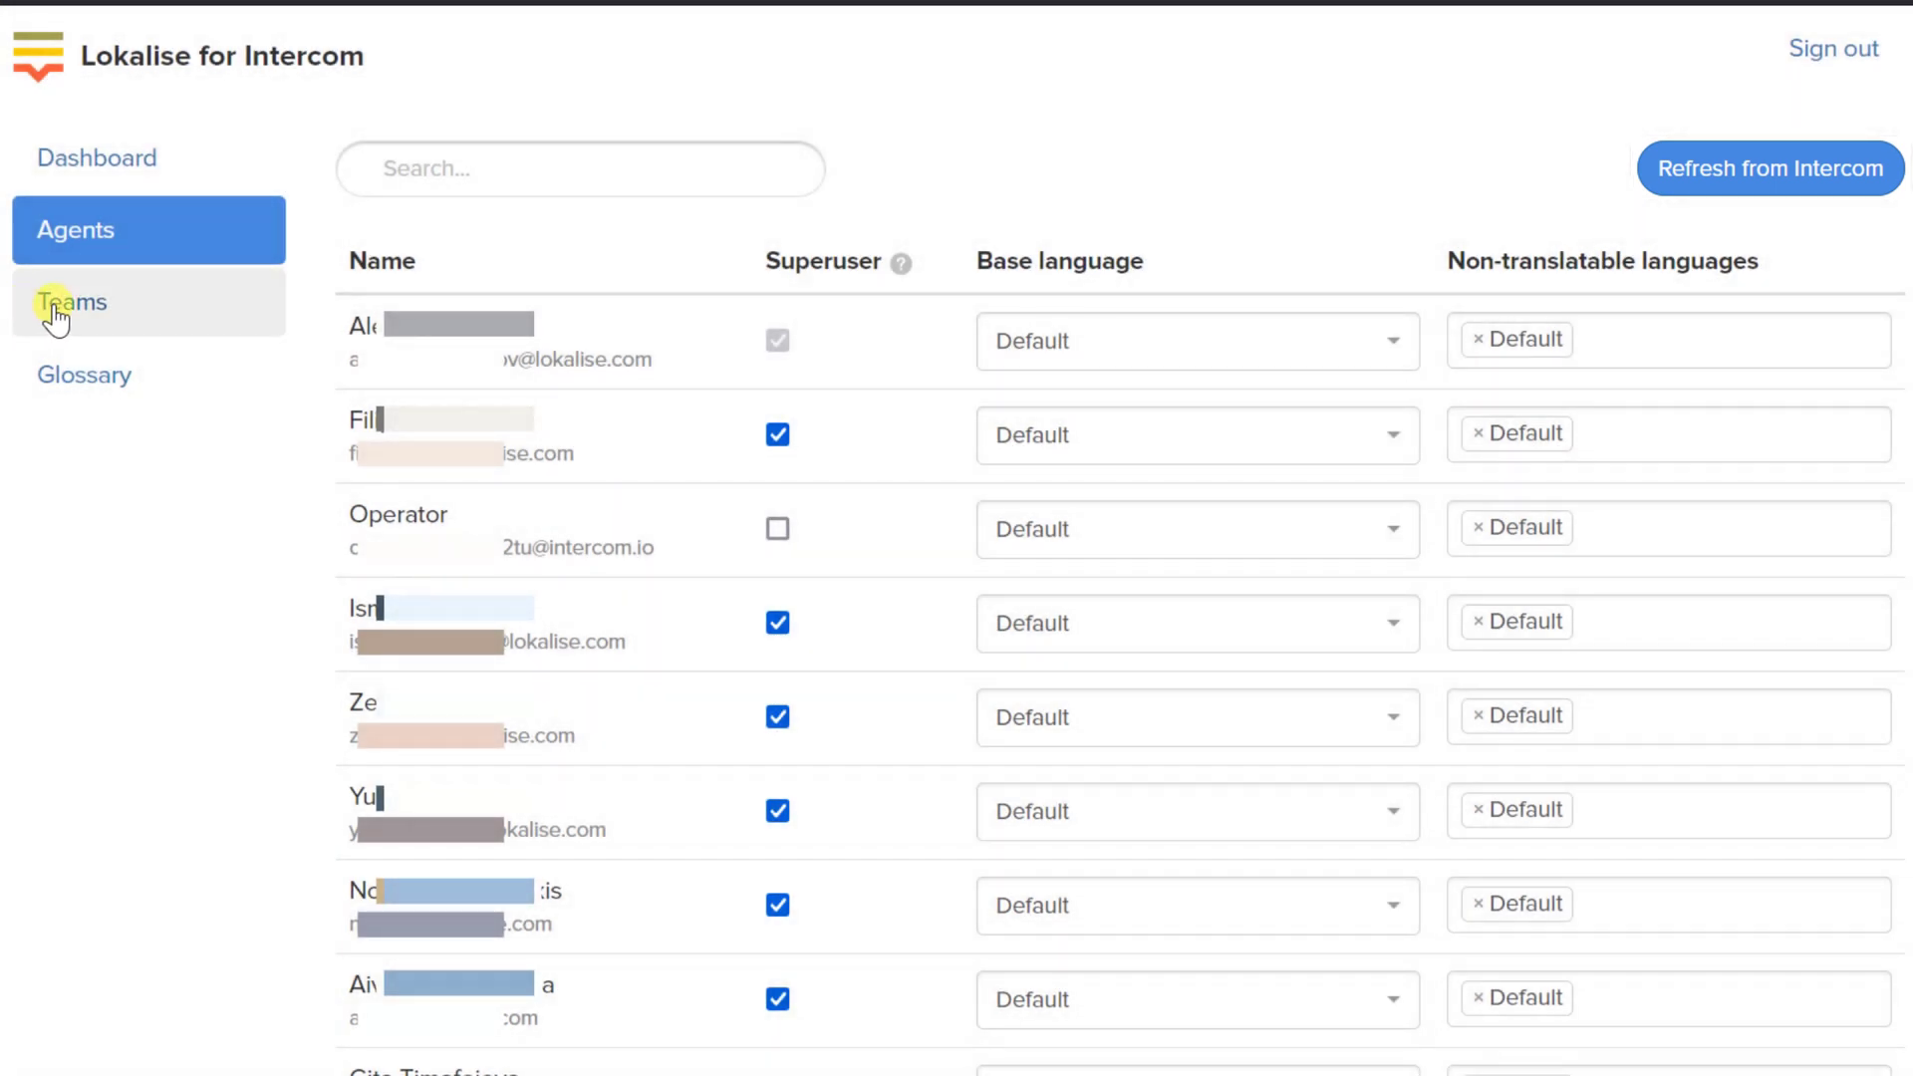
Check the Teams language settings, then go to the Glossary page.
{"action": "left_click", "coordinate": [57, 316]}
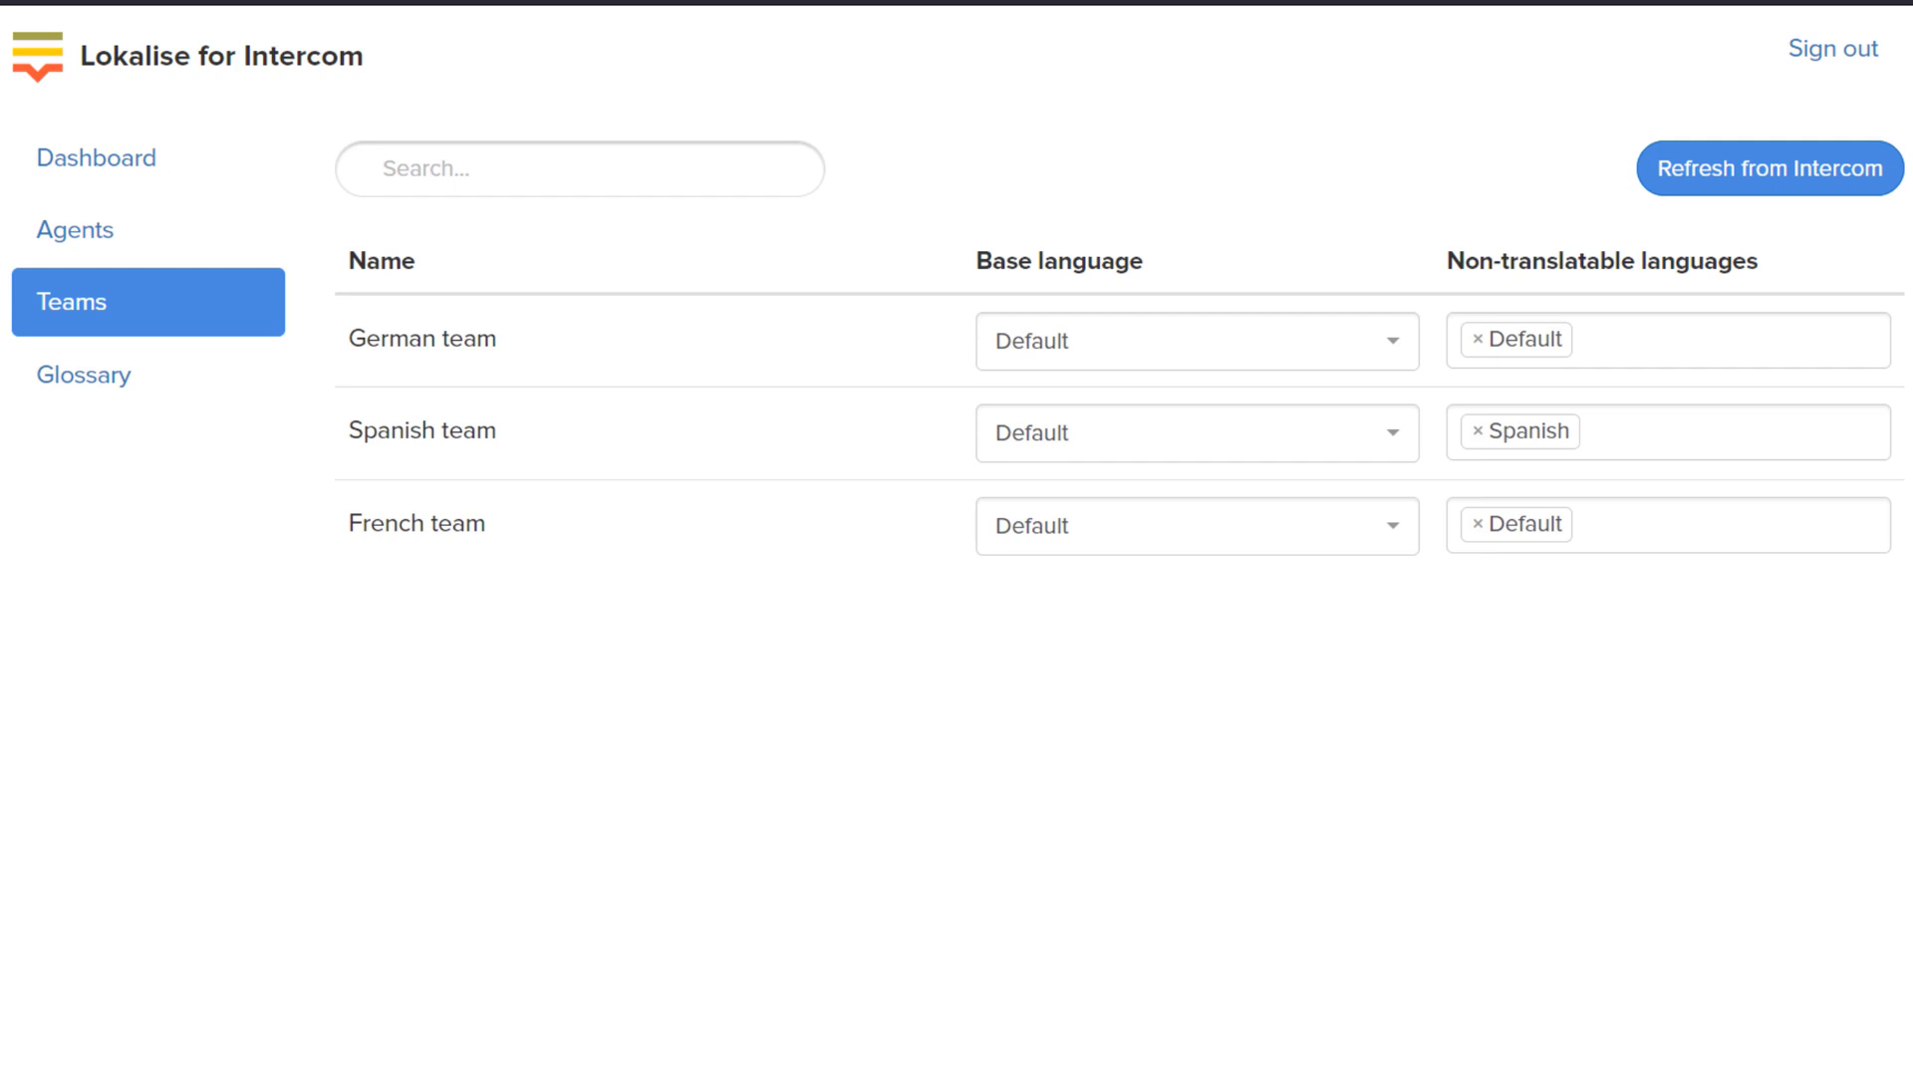
{"action": "left_click", "coordinate": [70, 388]}
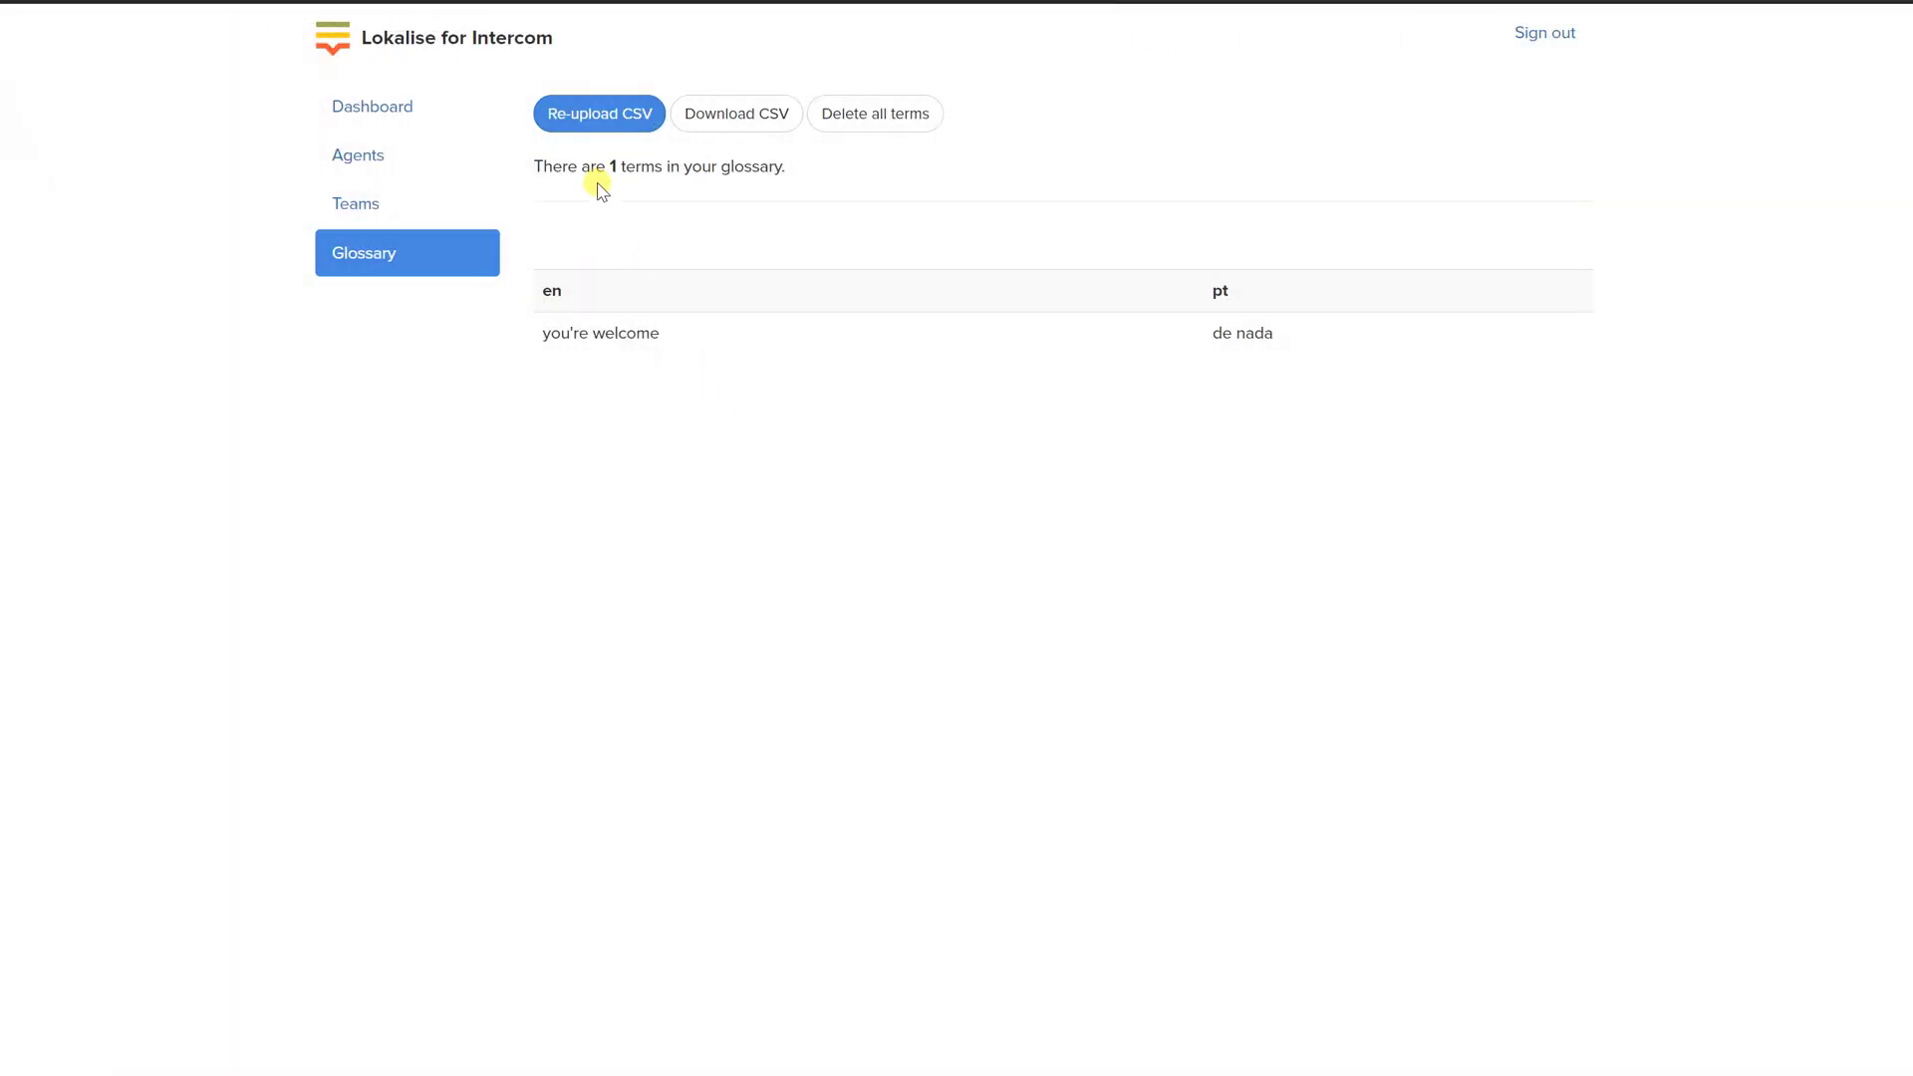
Re-upload glossary.csv as the new Lokalise glossary.
{"action": "left_click", "coordinate": [590, 132]}
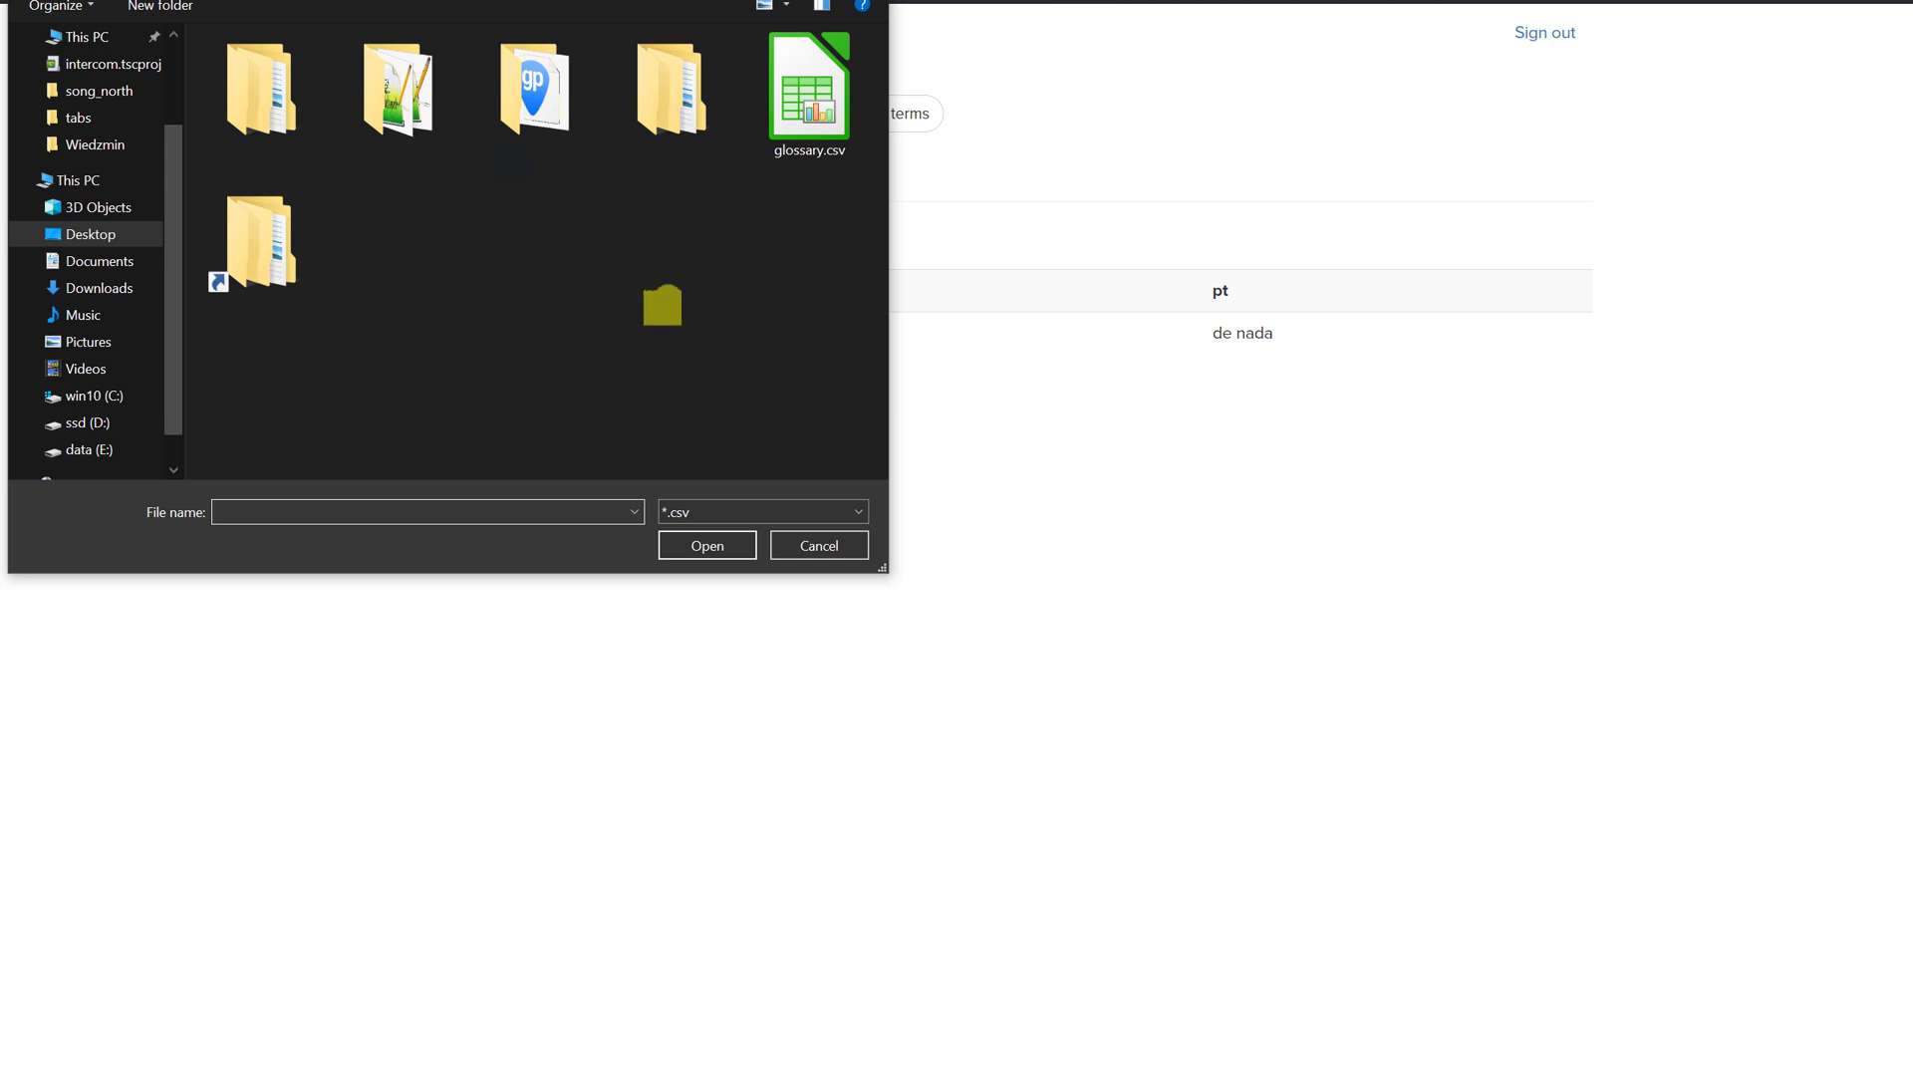
{"action": "left_click", "coordinate": [821, 156]}
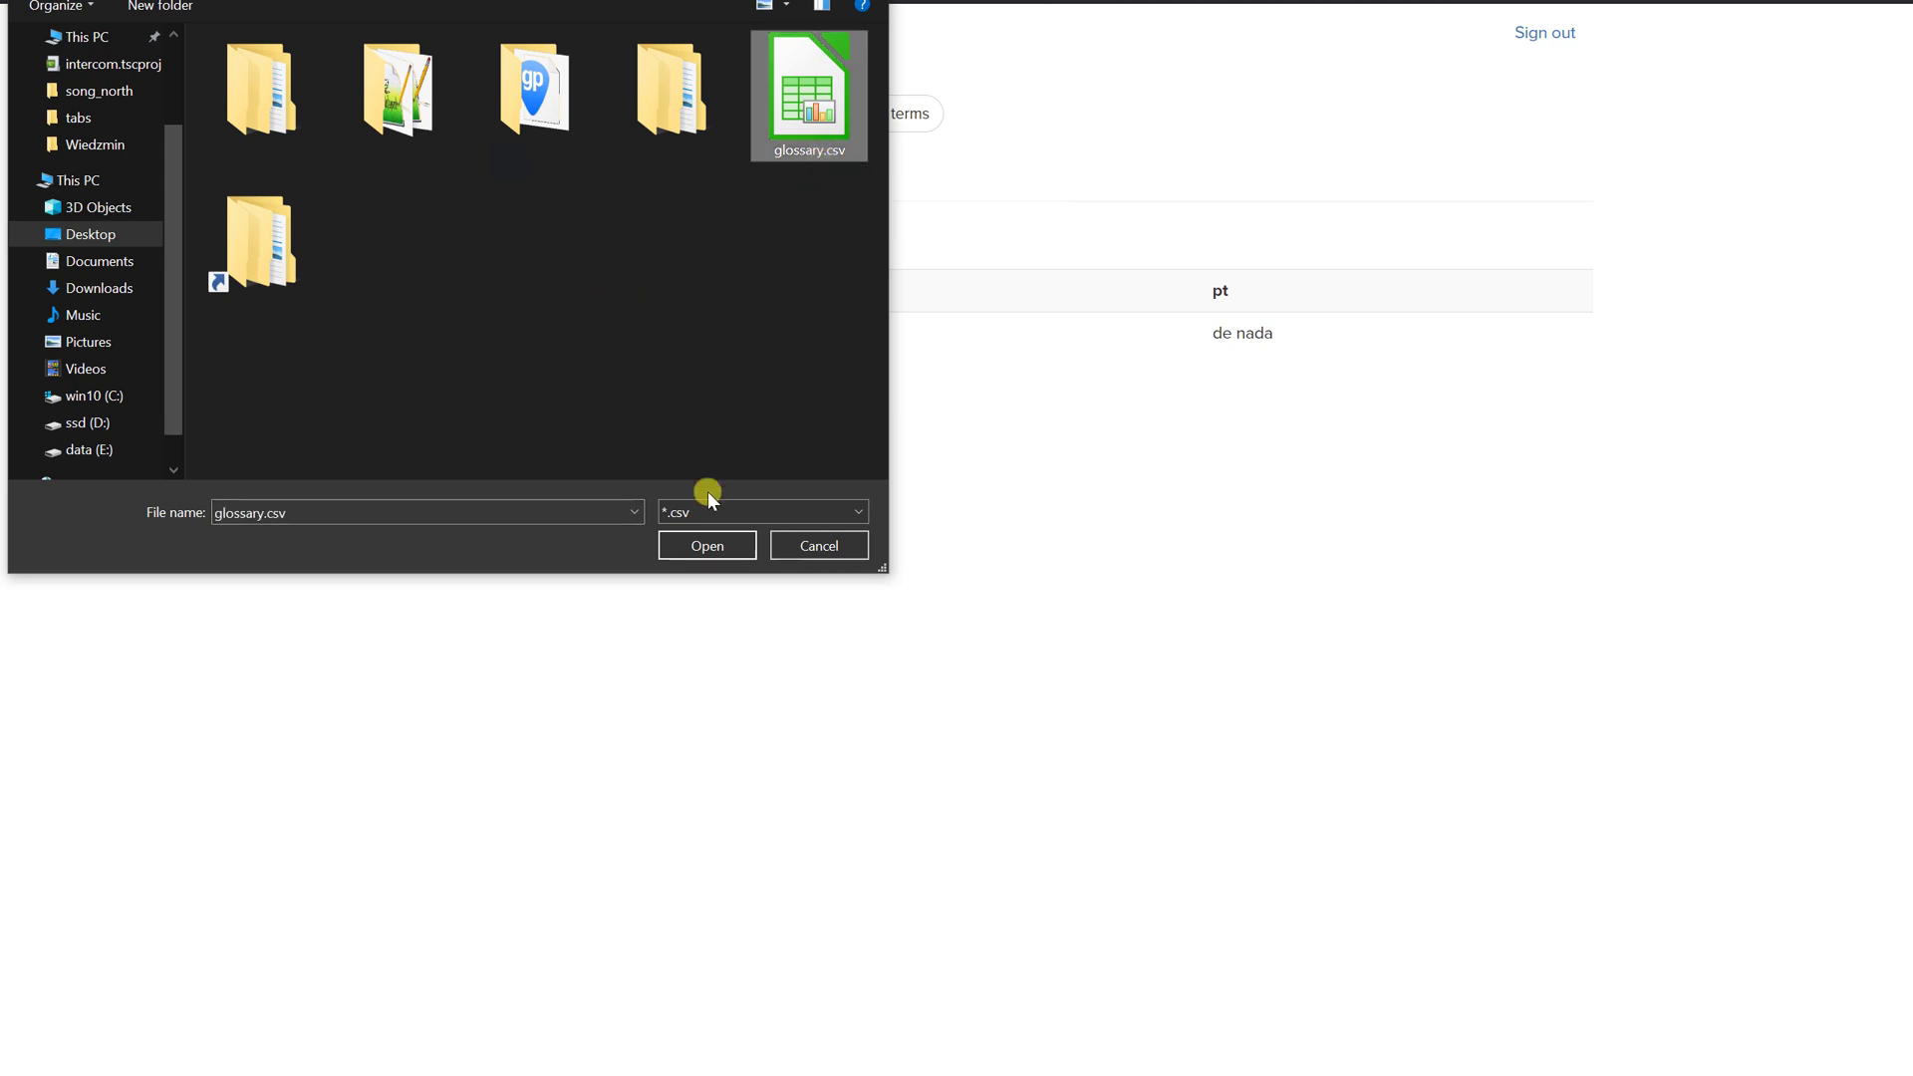
{"action": "left_click", "coordinate": [707, 547]}
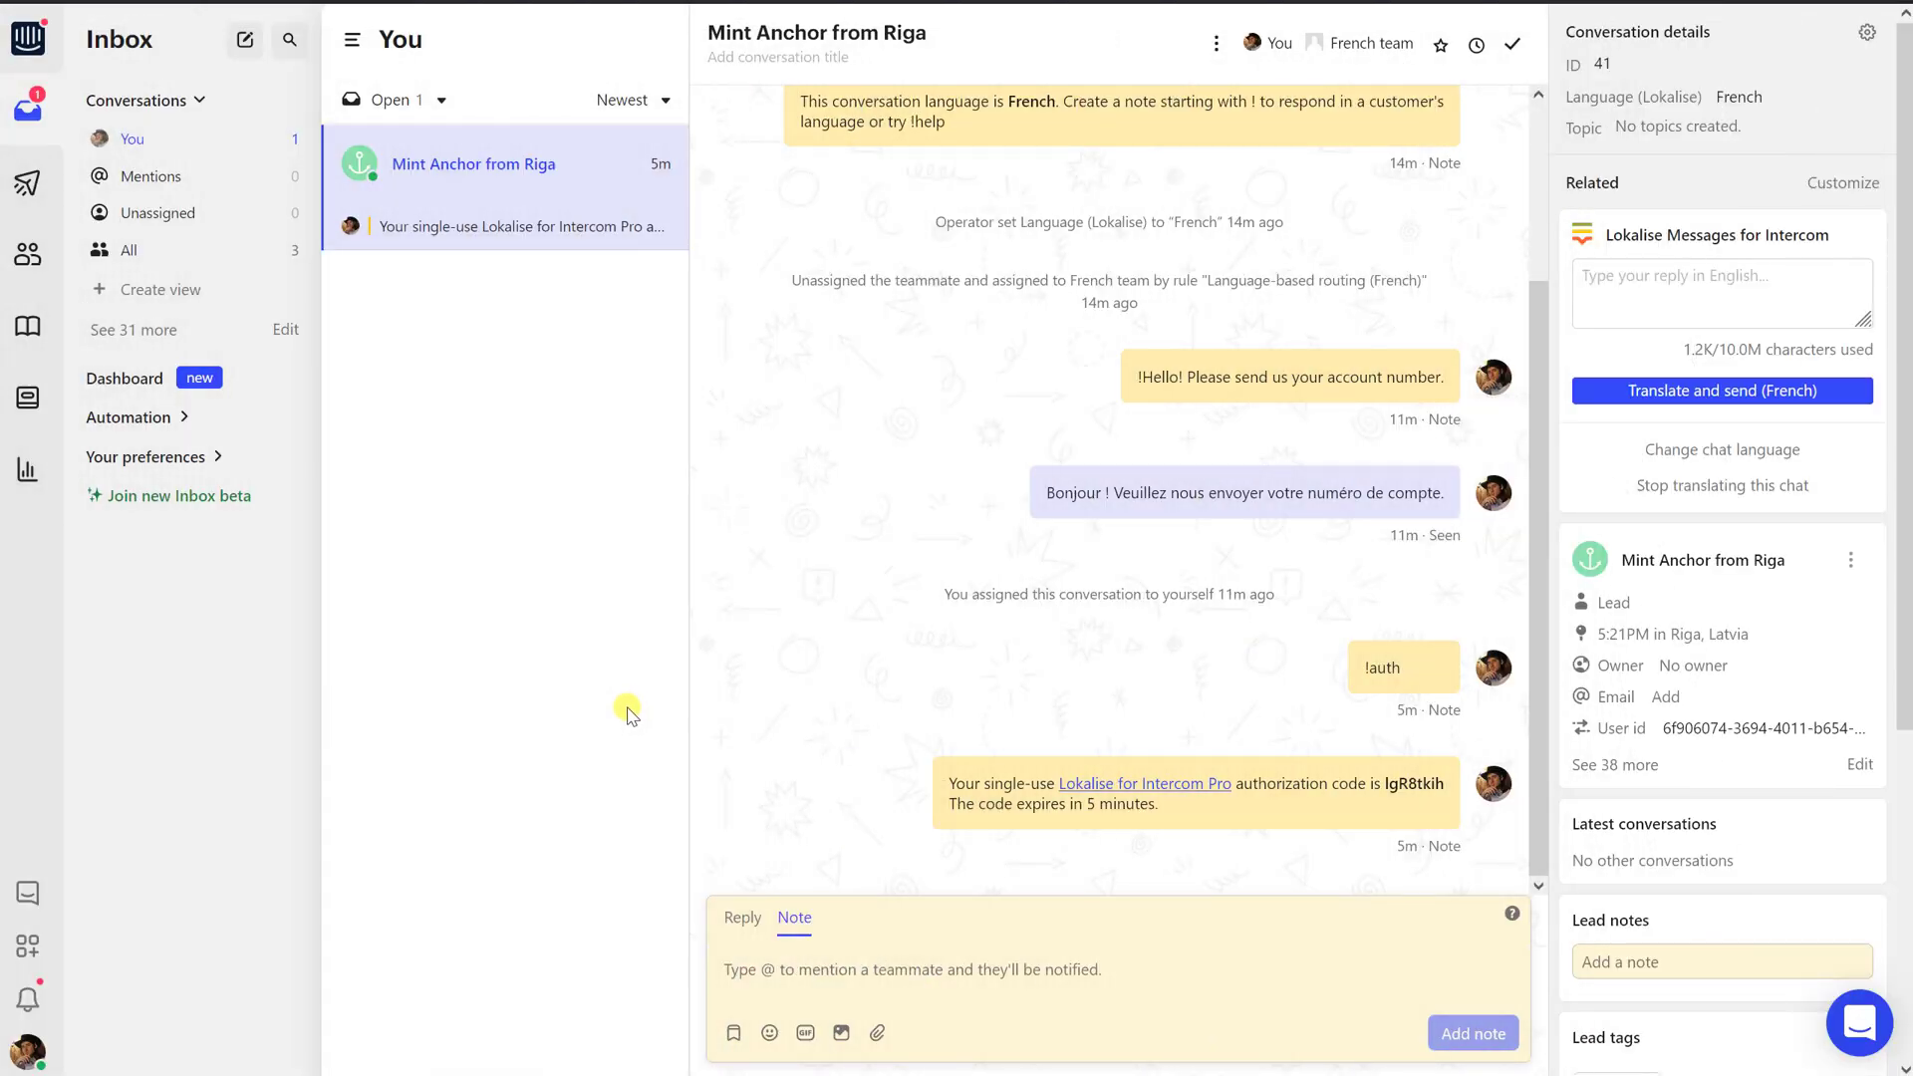
Go to Settings > Lokalise Demo data > Conversation data.
{"action": "left_click", "coordinate": [32, 1051]}
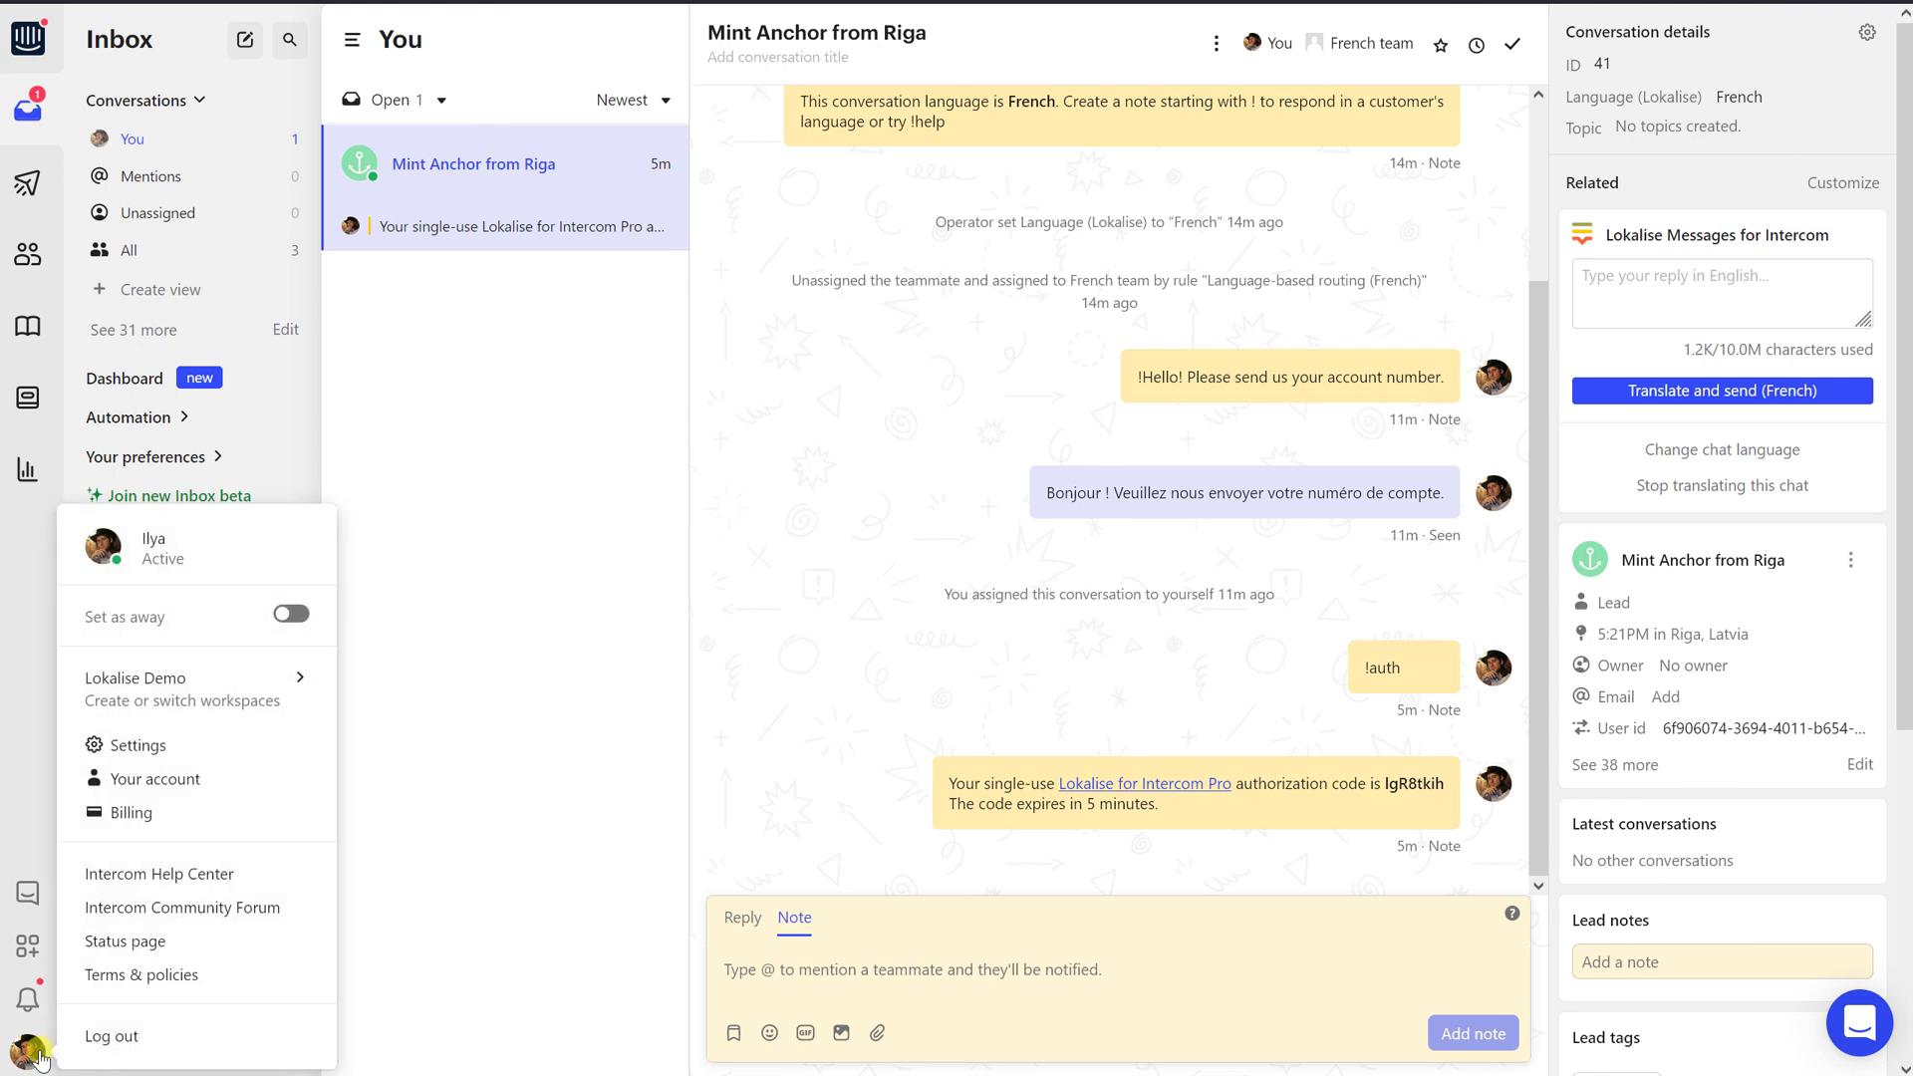
{"action": "left_click", "coordinate": [159, 753]}
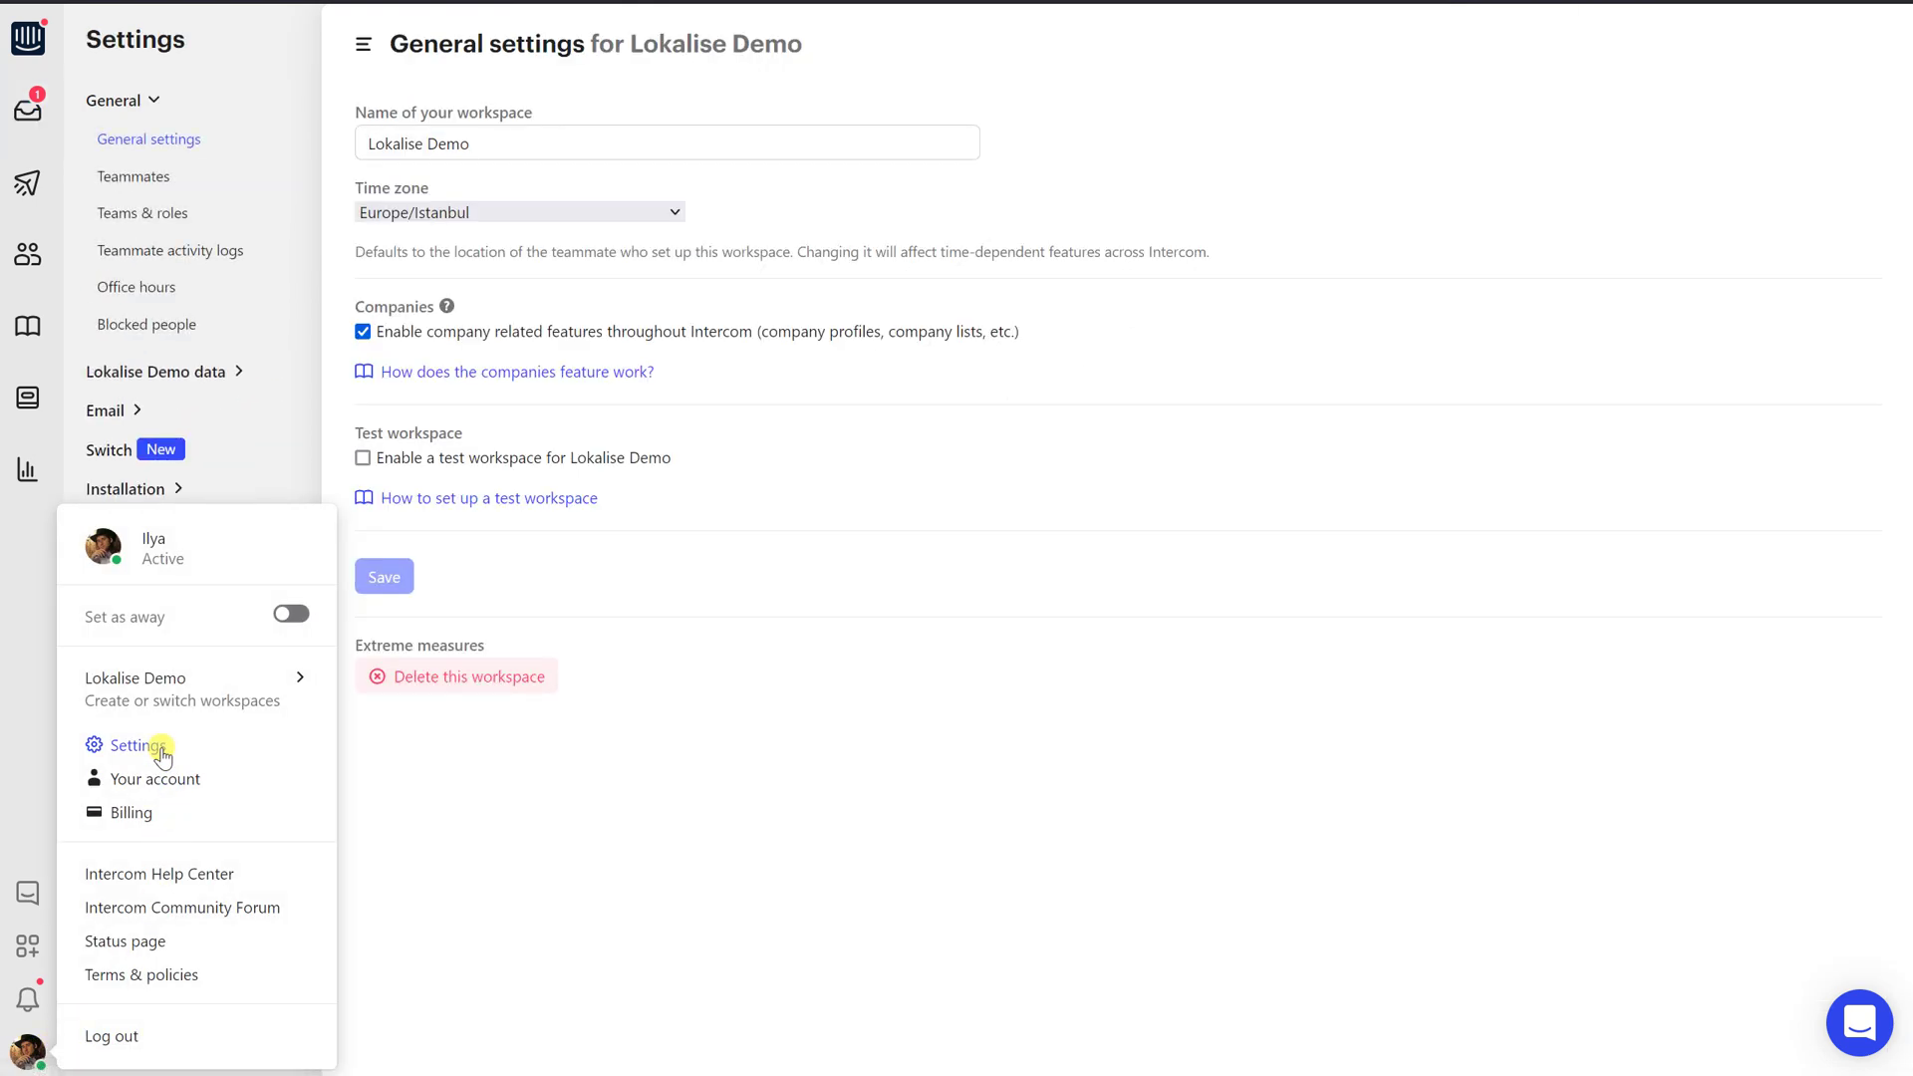
{"action": "left_click", "coordinate": [196, 370]}
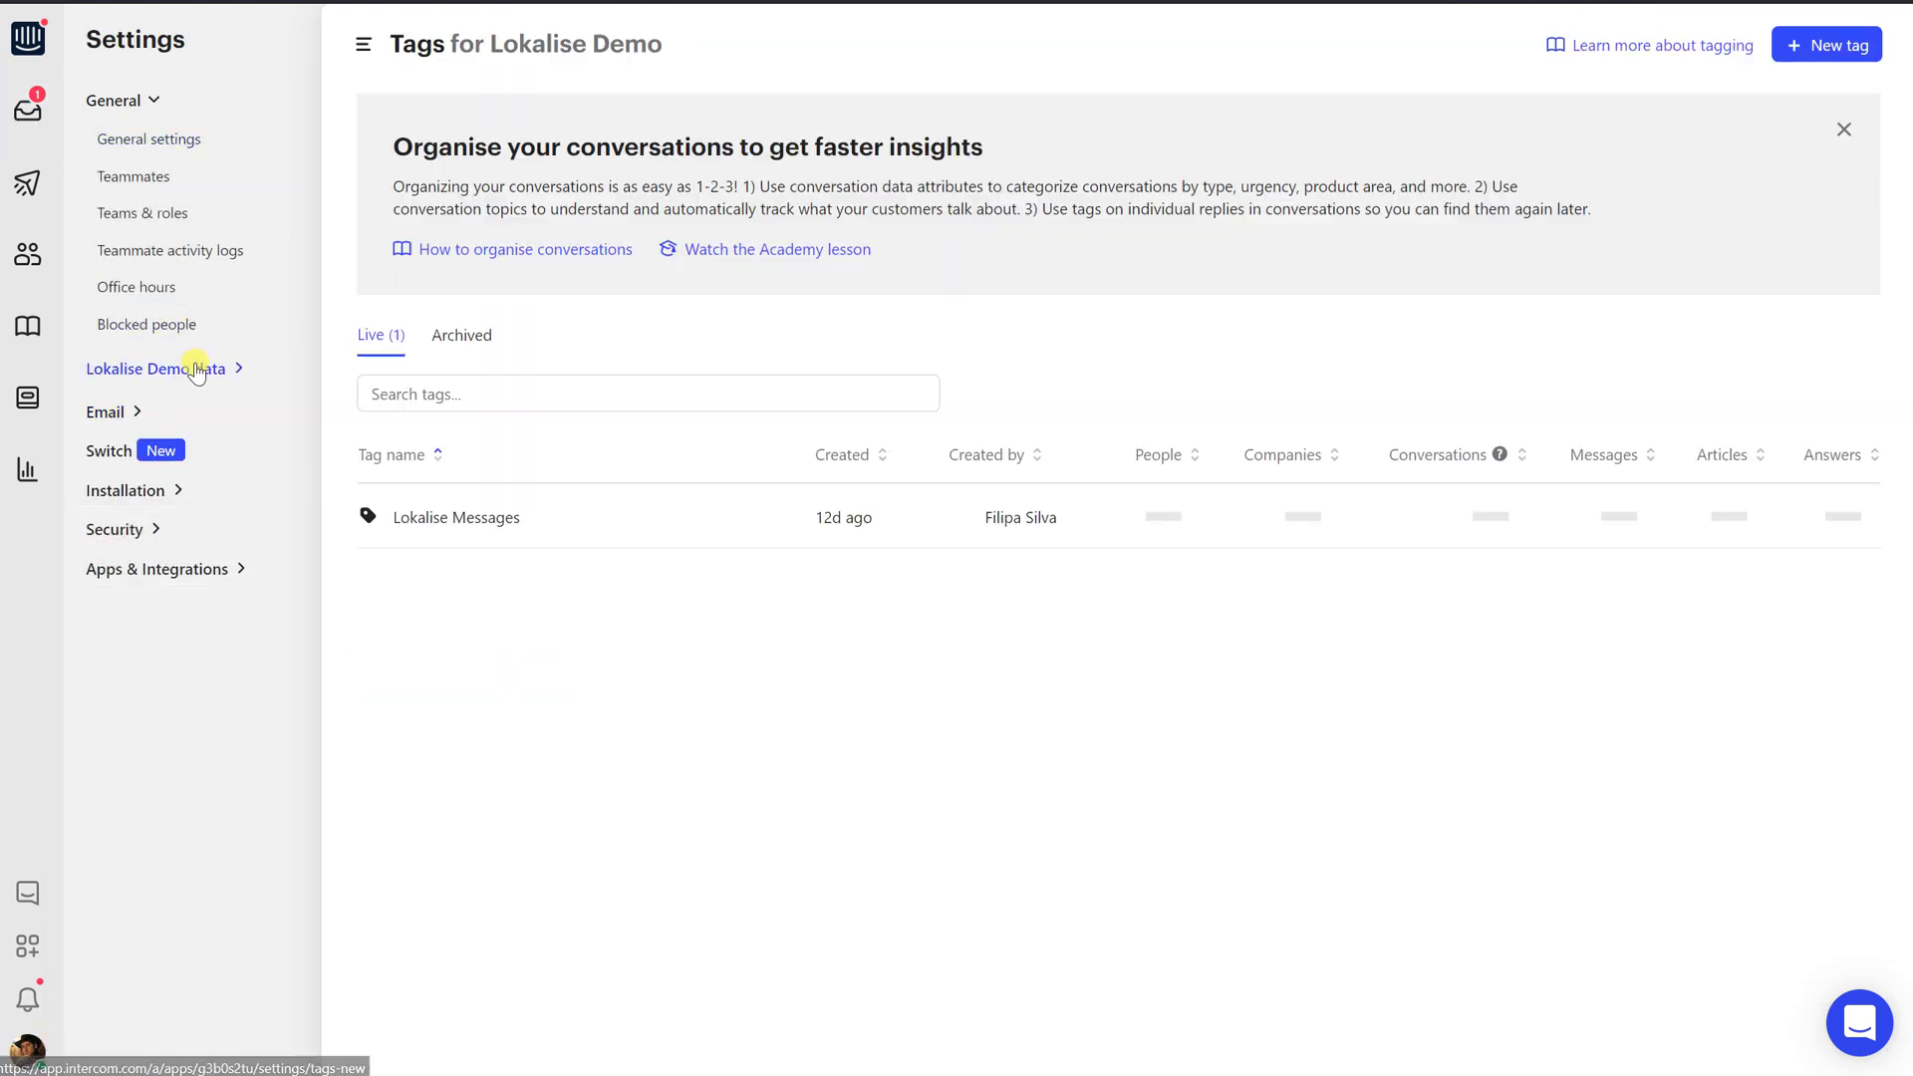
{"action": "left_click", "coordinate": [173, 294]}
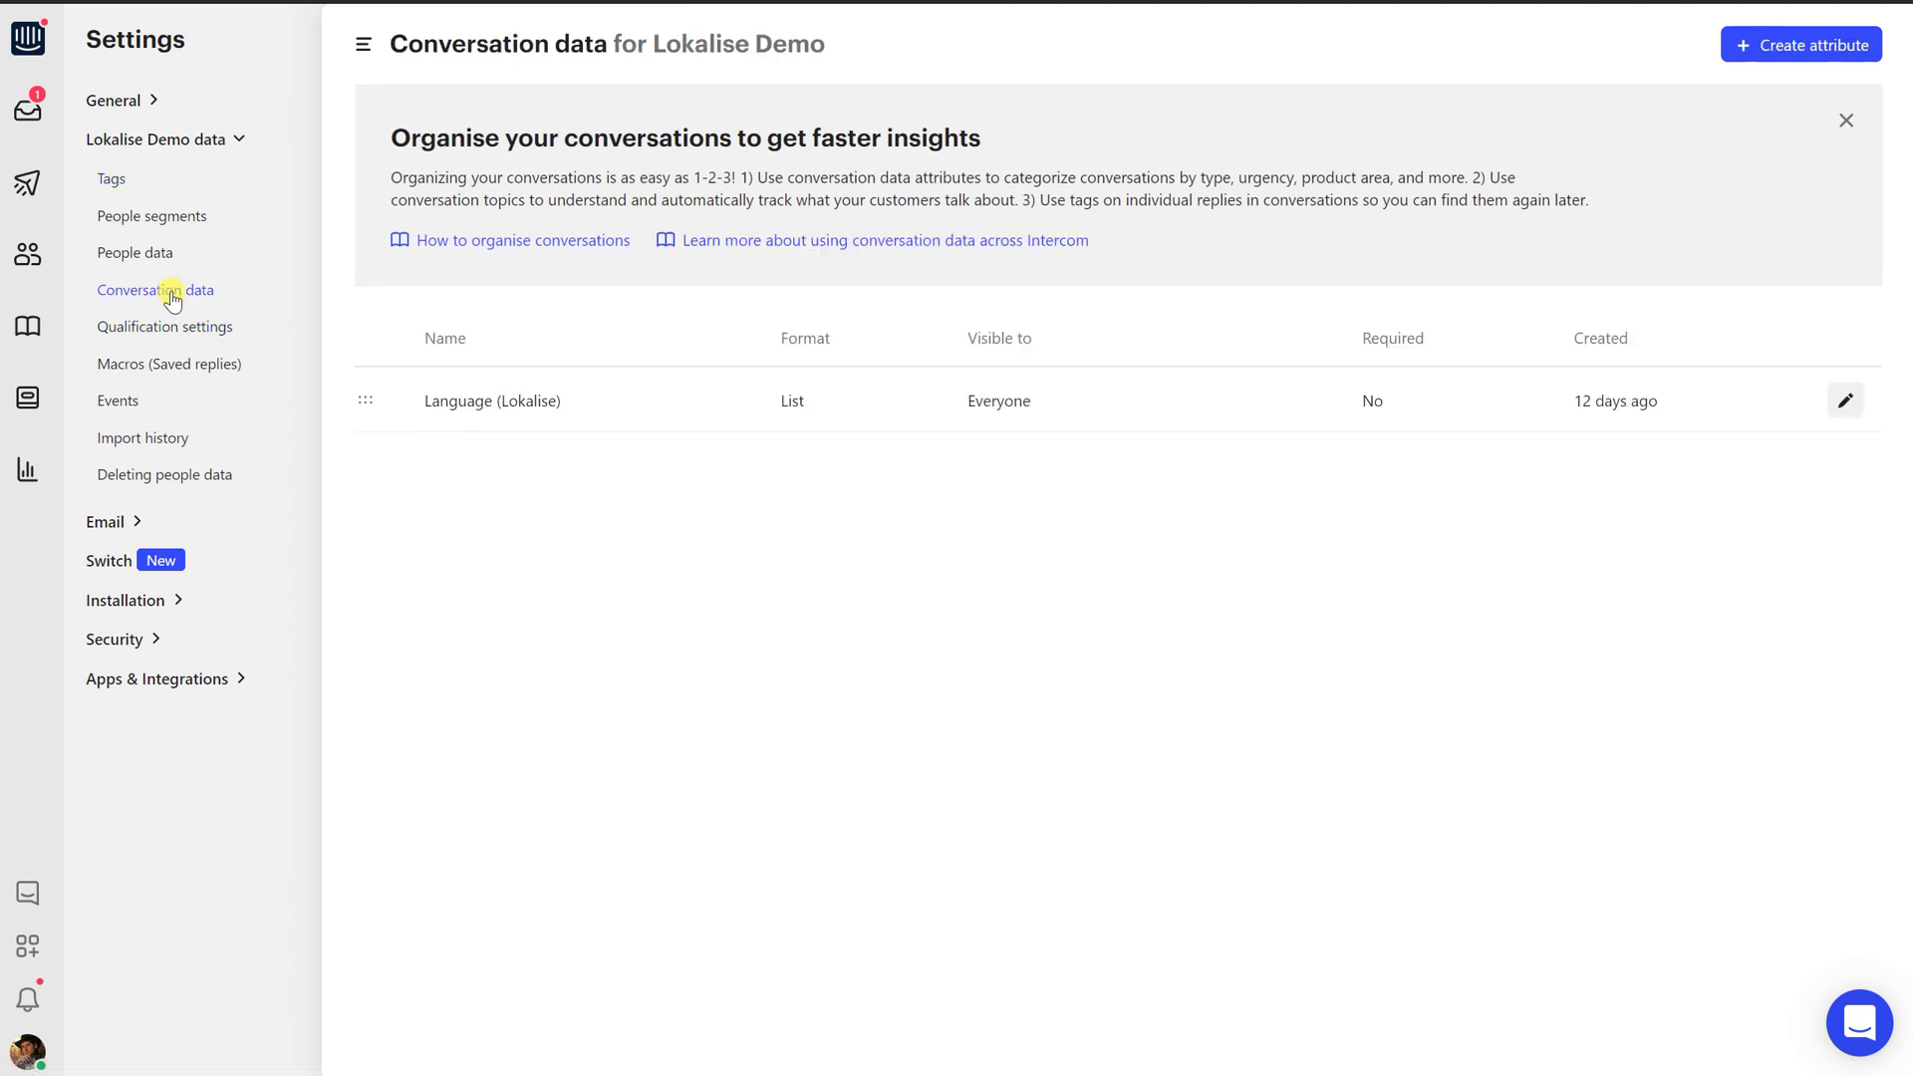
Start a new conversation attribute named 'Language (Lokalise)' with a pasted description.
{"action": "left_click", "coordinate": [1765, 67]}
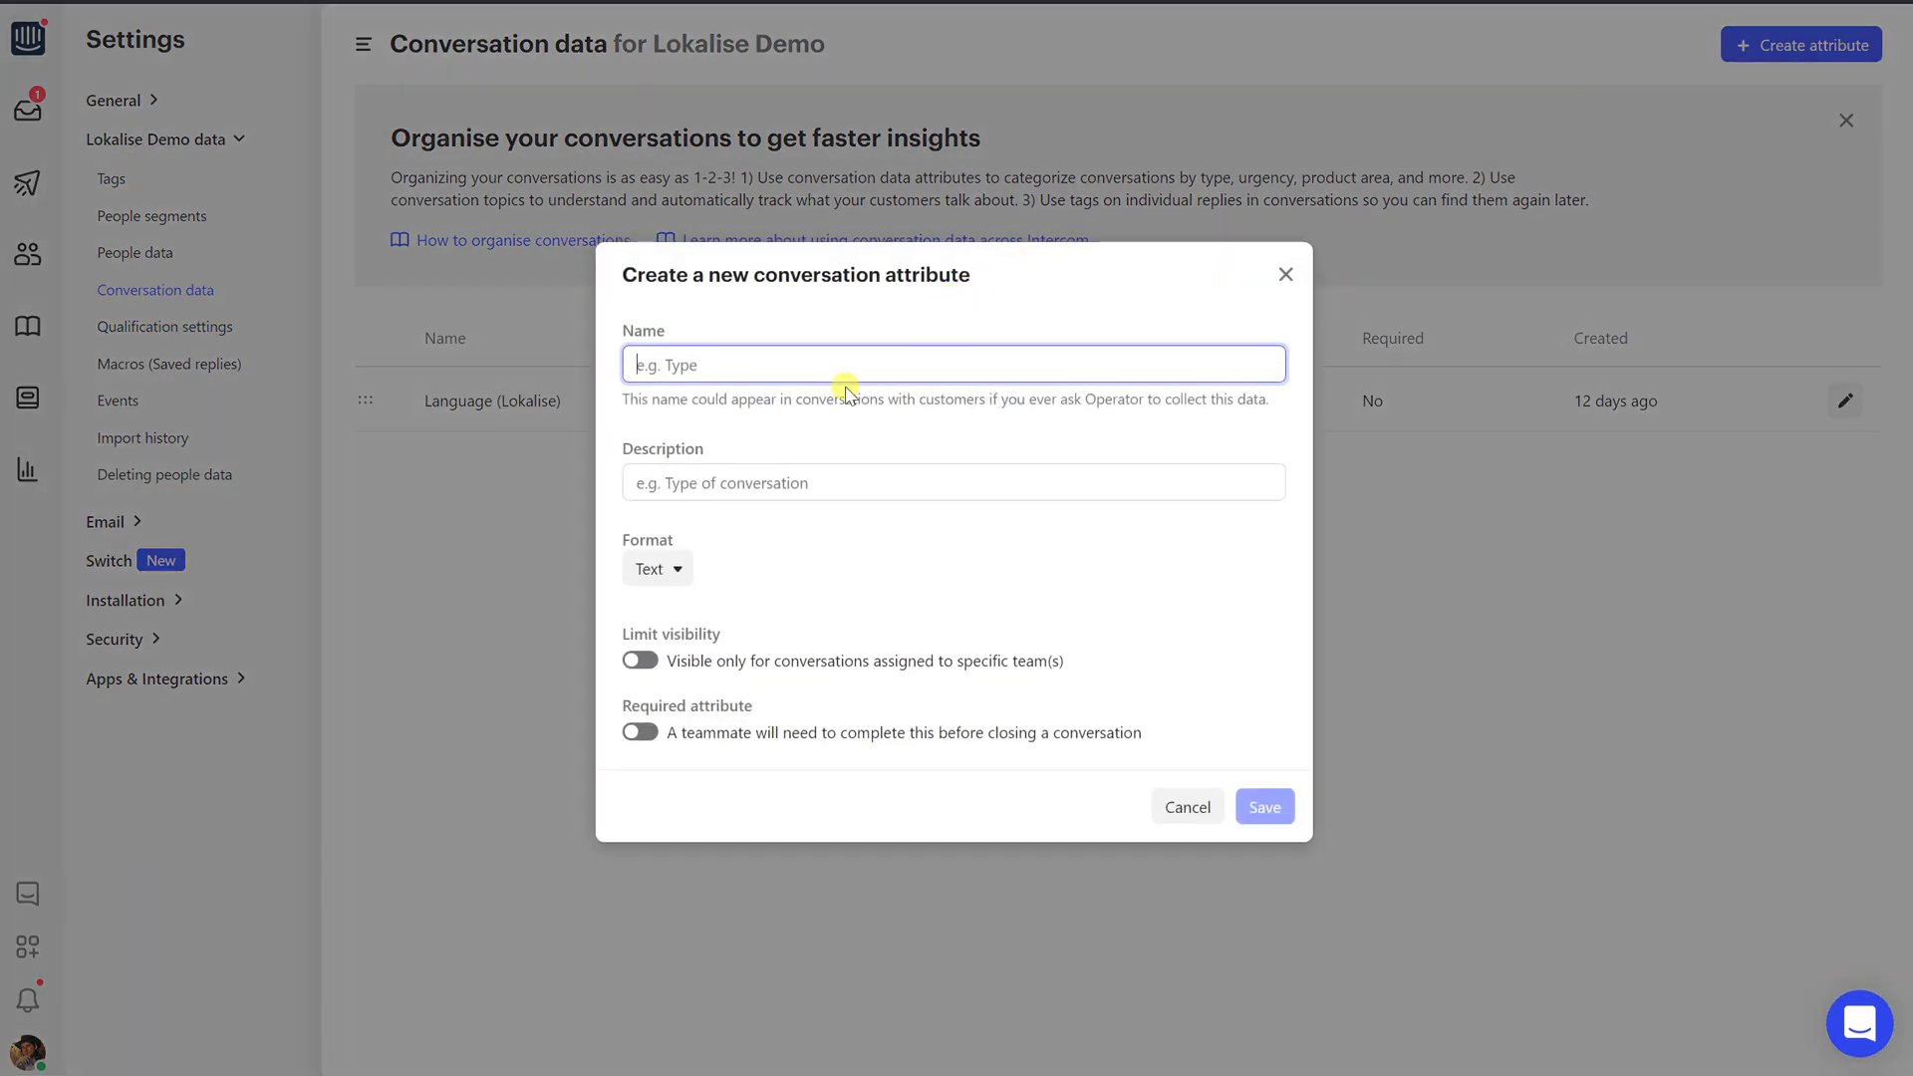
{"action": "type", "text": "Language (Lokalise"}
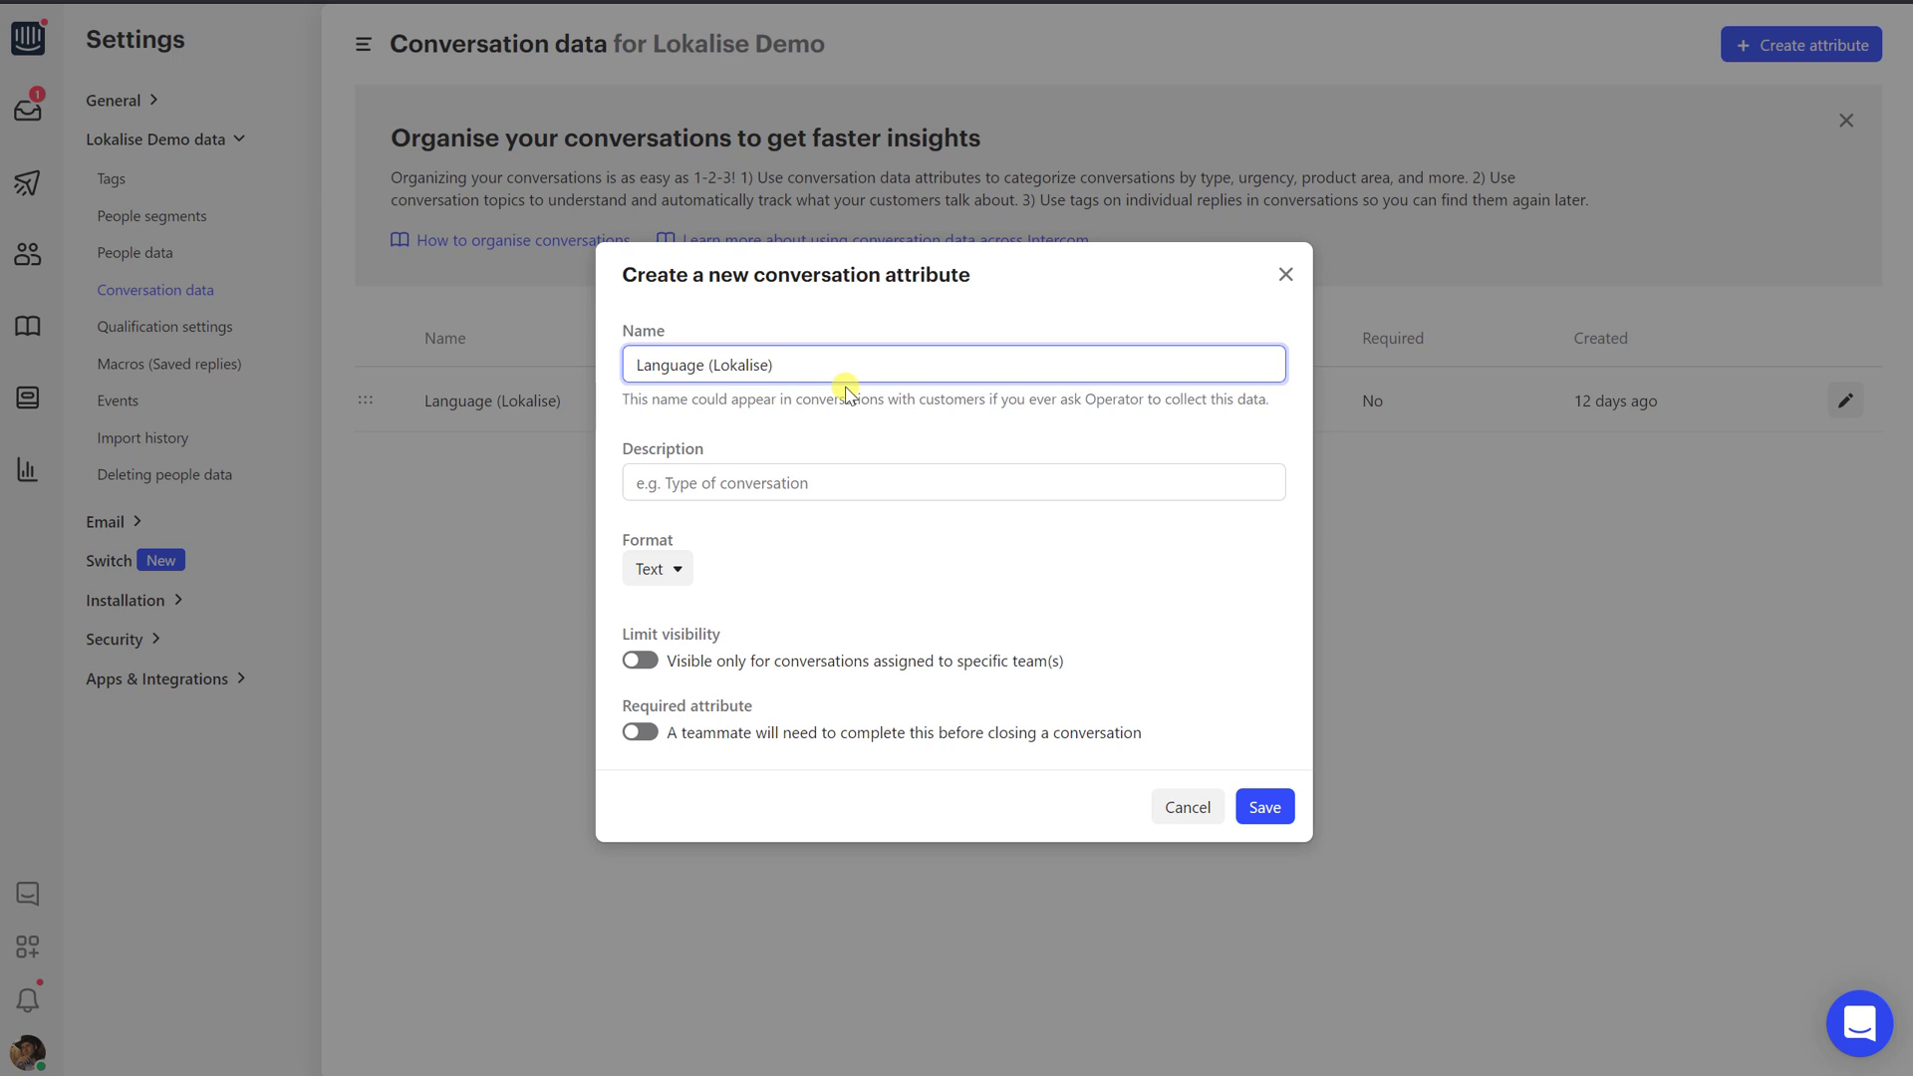
{"action": "left_click", "coordinate": [857, 481]}
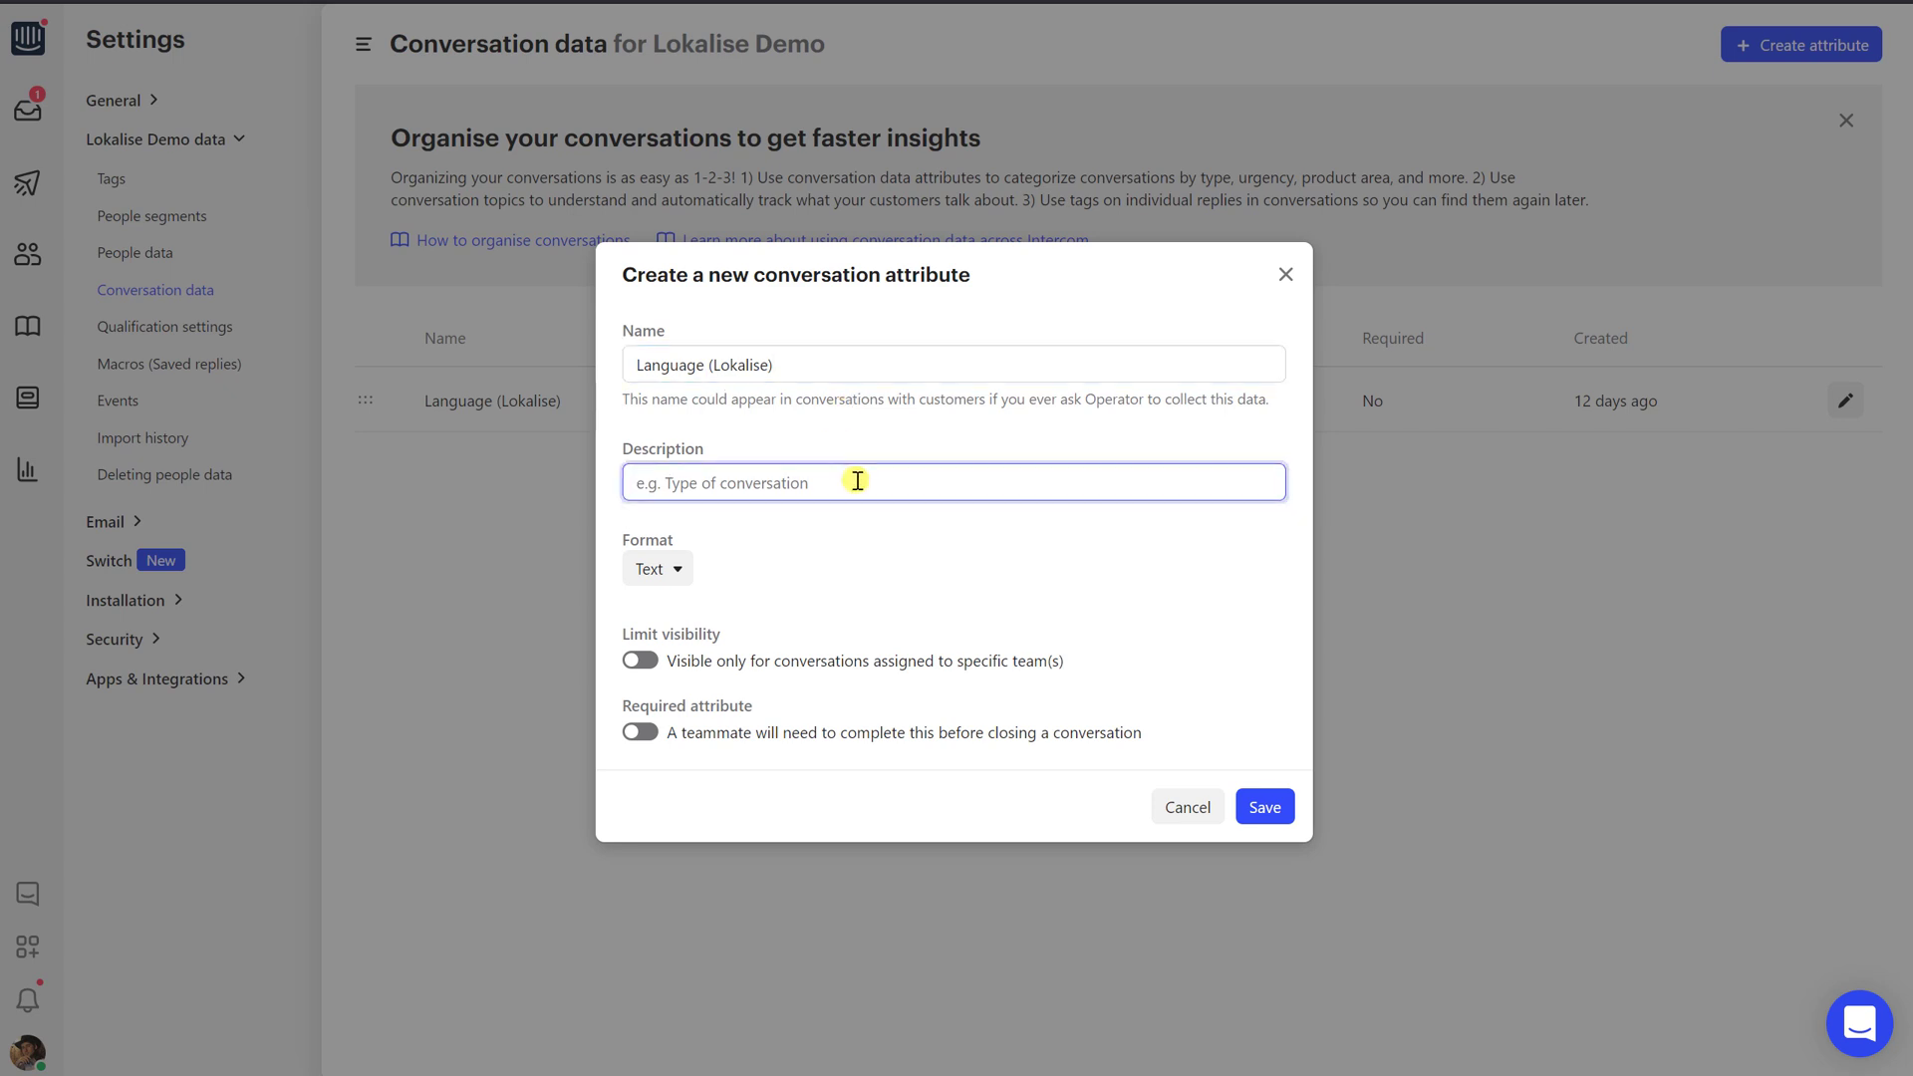
{"action": "type", "text": "Detected automatically by Lokalise Messages."}
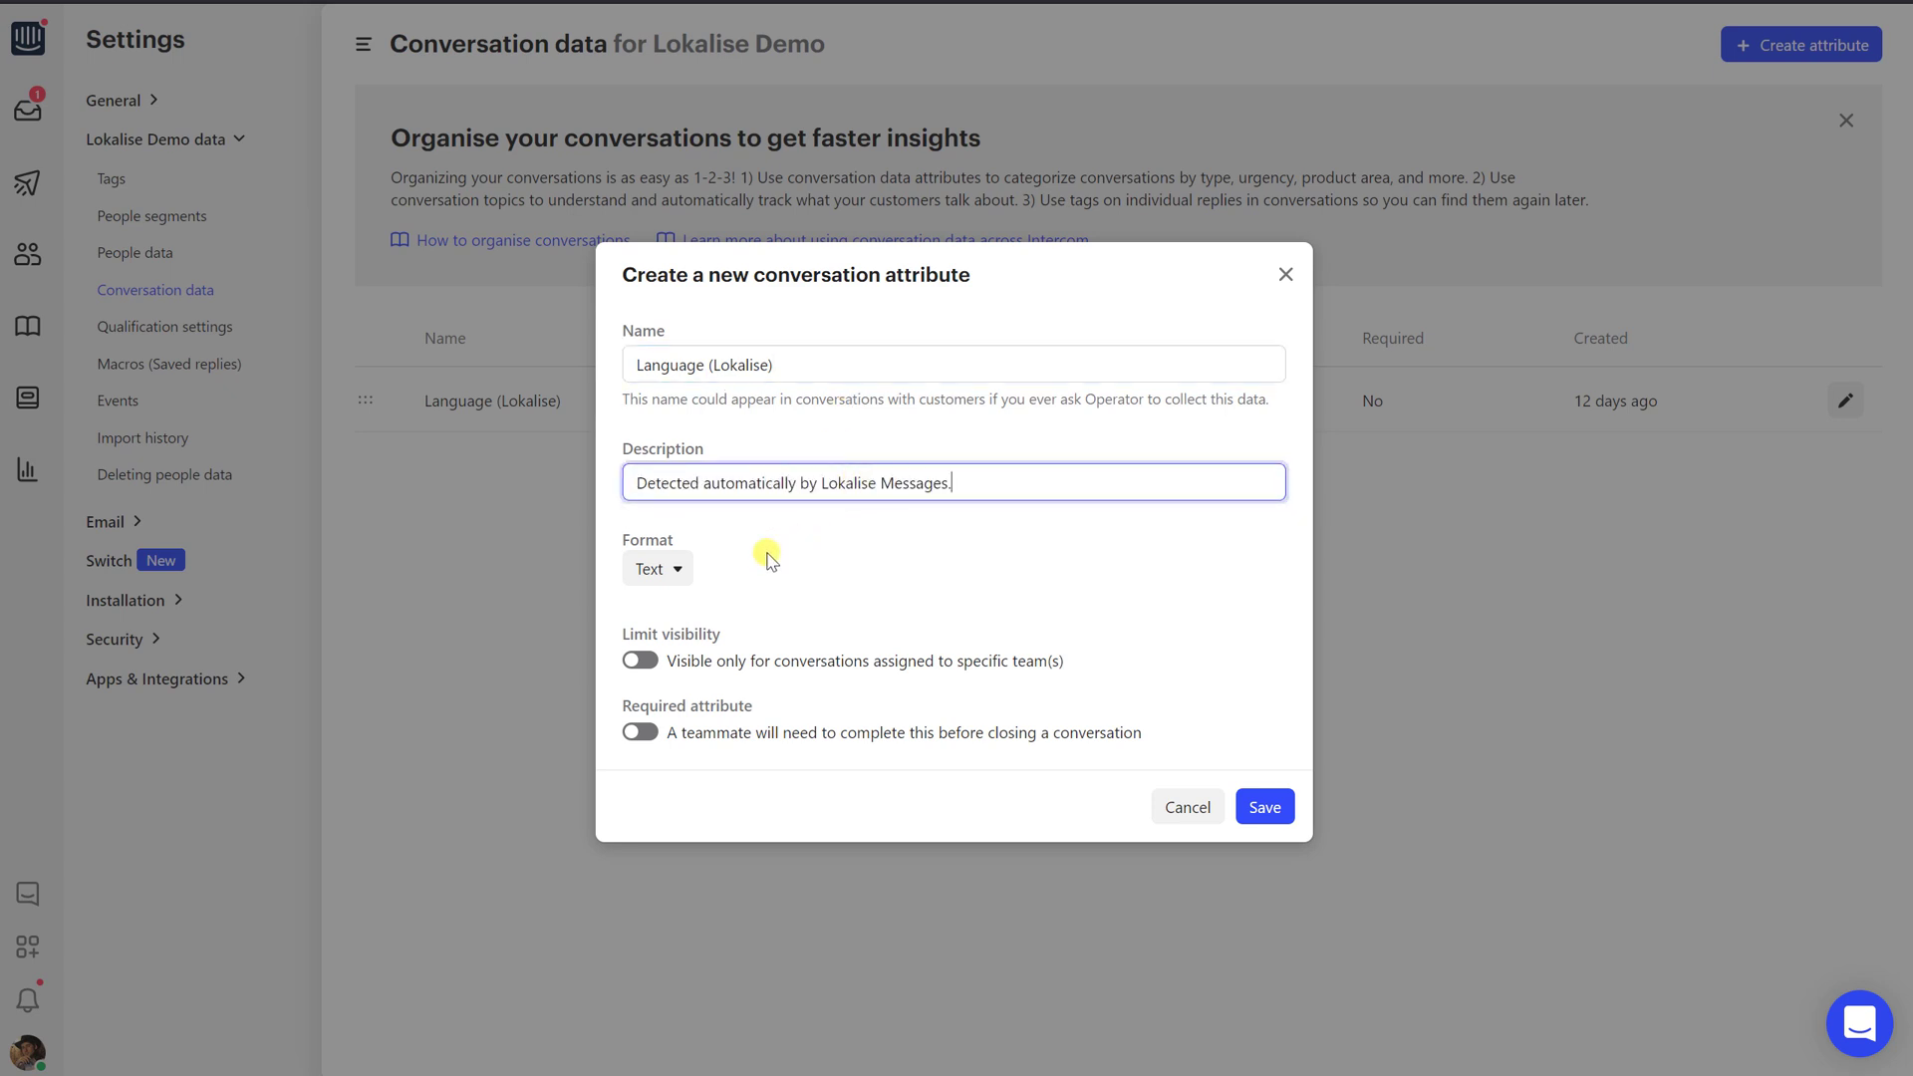
Make the attribute a List with options Other, French and German, and save it.
{"action": "left_click", "coordinate": [698, 571]}
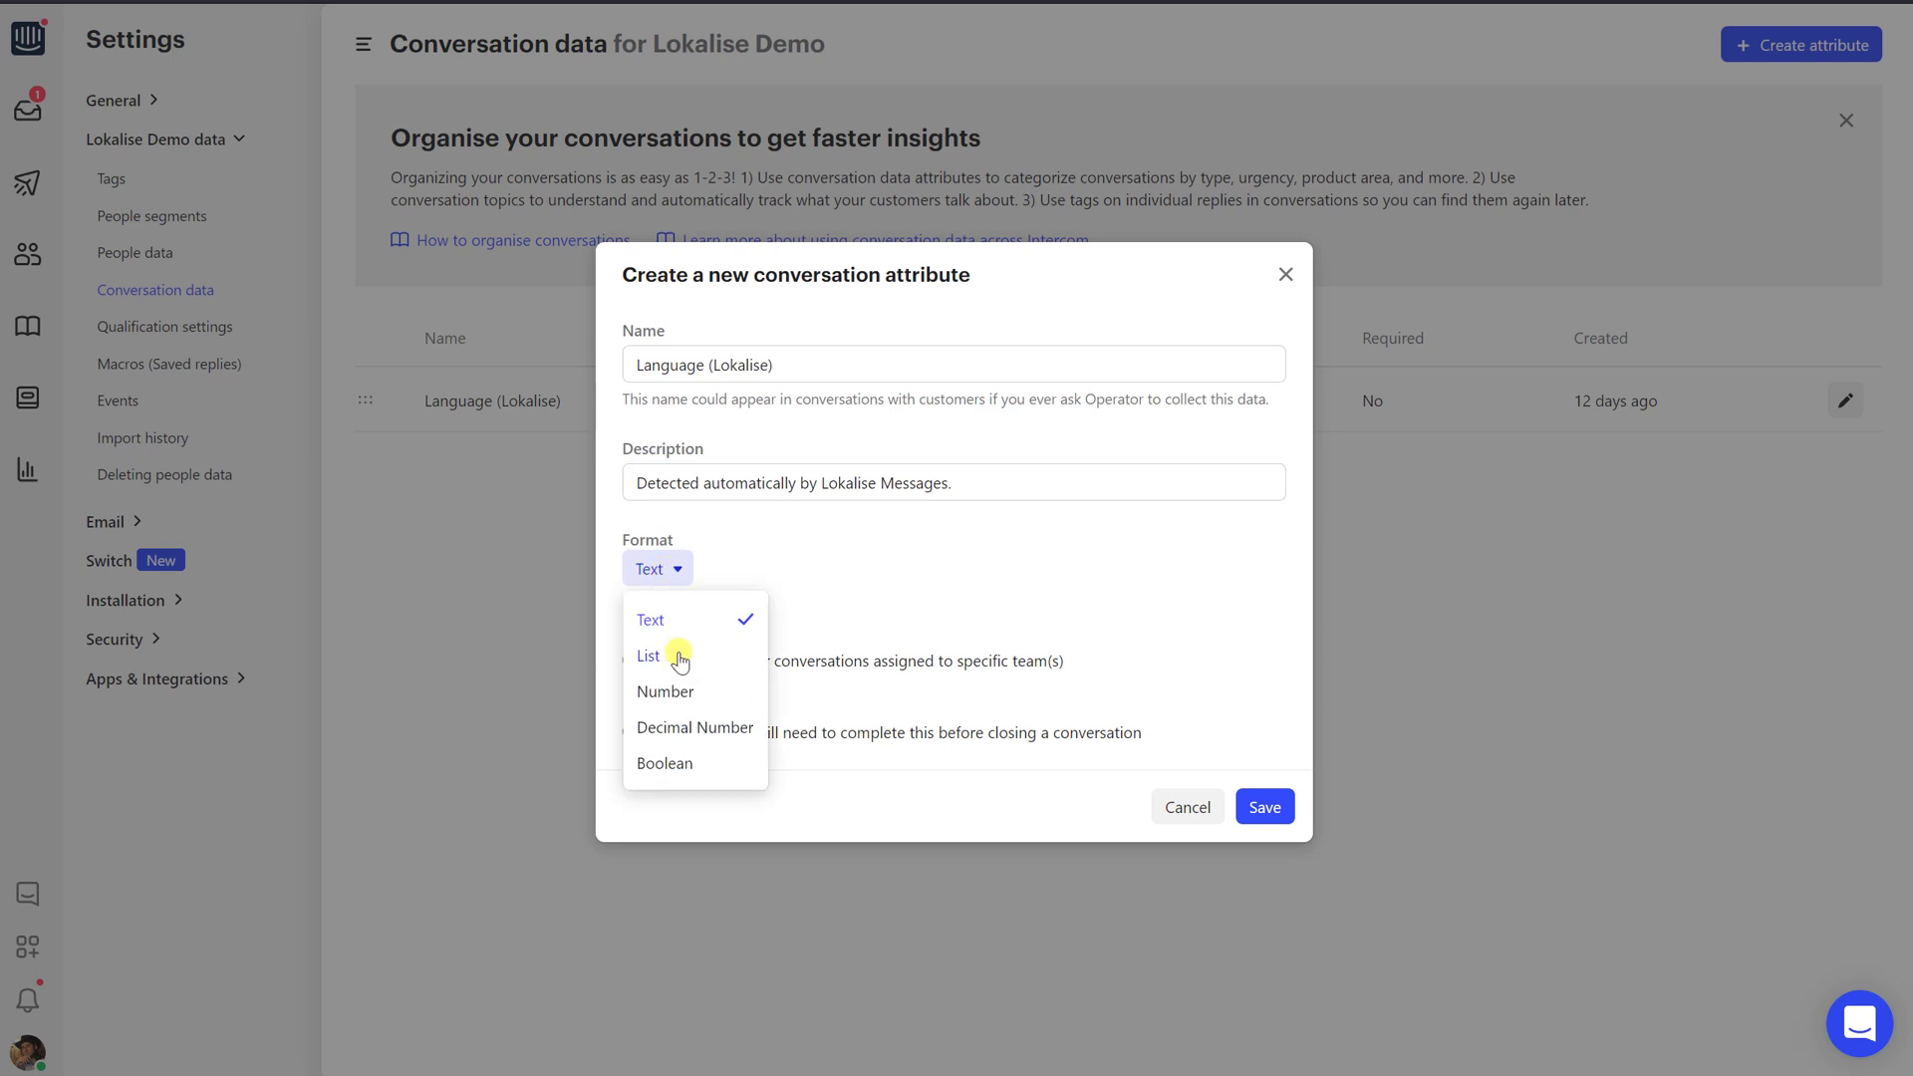
{"action": "left_click", "coordinate": [649, 655]}
{"action": "left_click", "coordinate": [842, 553]}
{"action": "type", "text": "Other"}
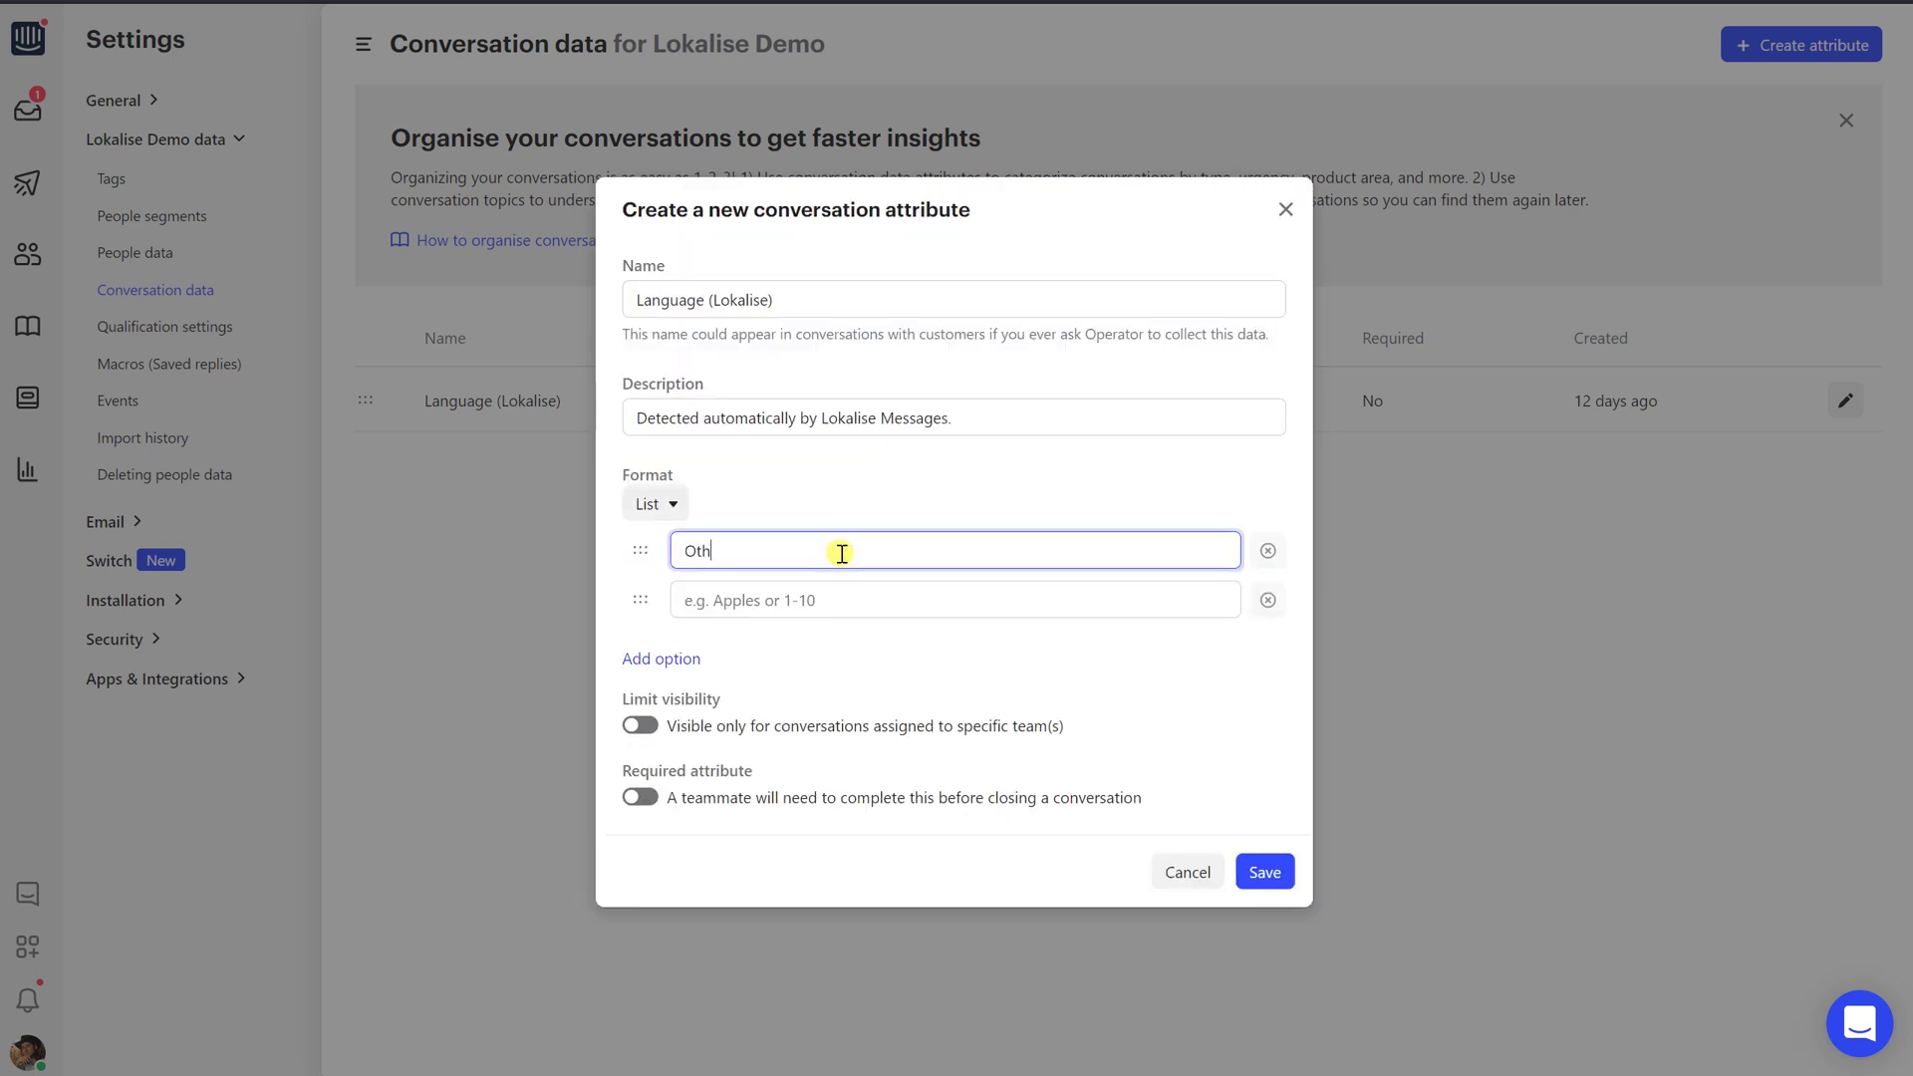
{"action": "left_click", "coordinate": [858, 604]}
{"action": "type", "text": "Fr"}
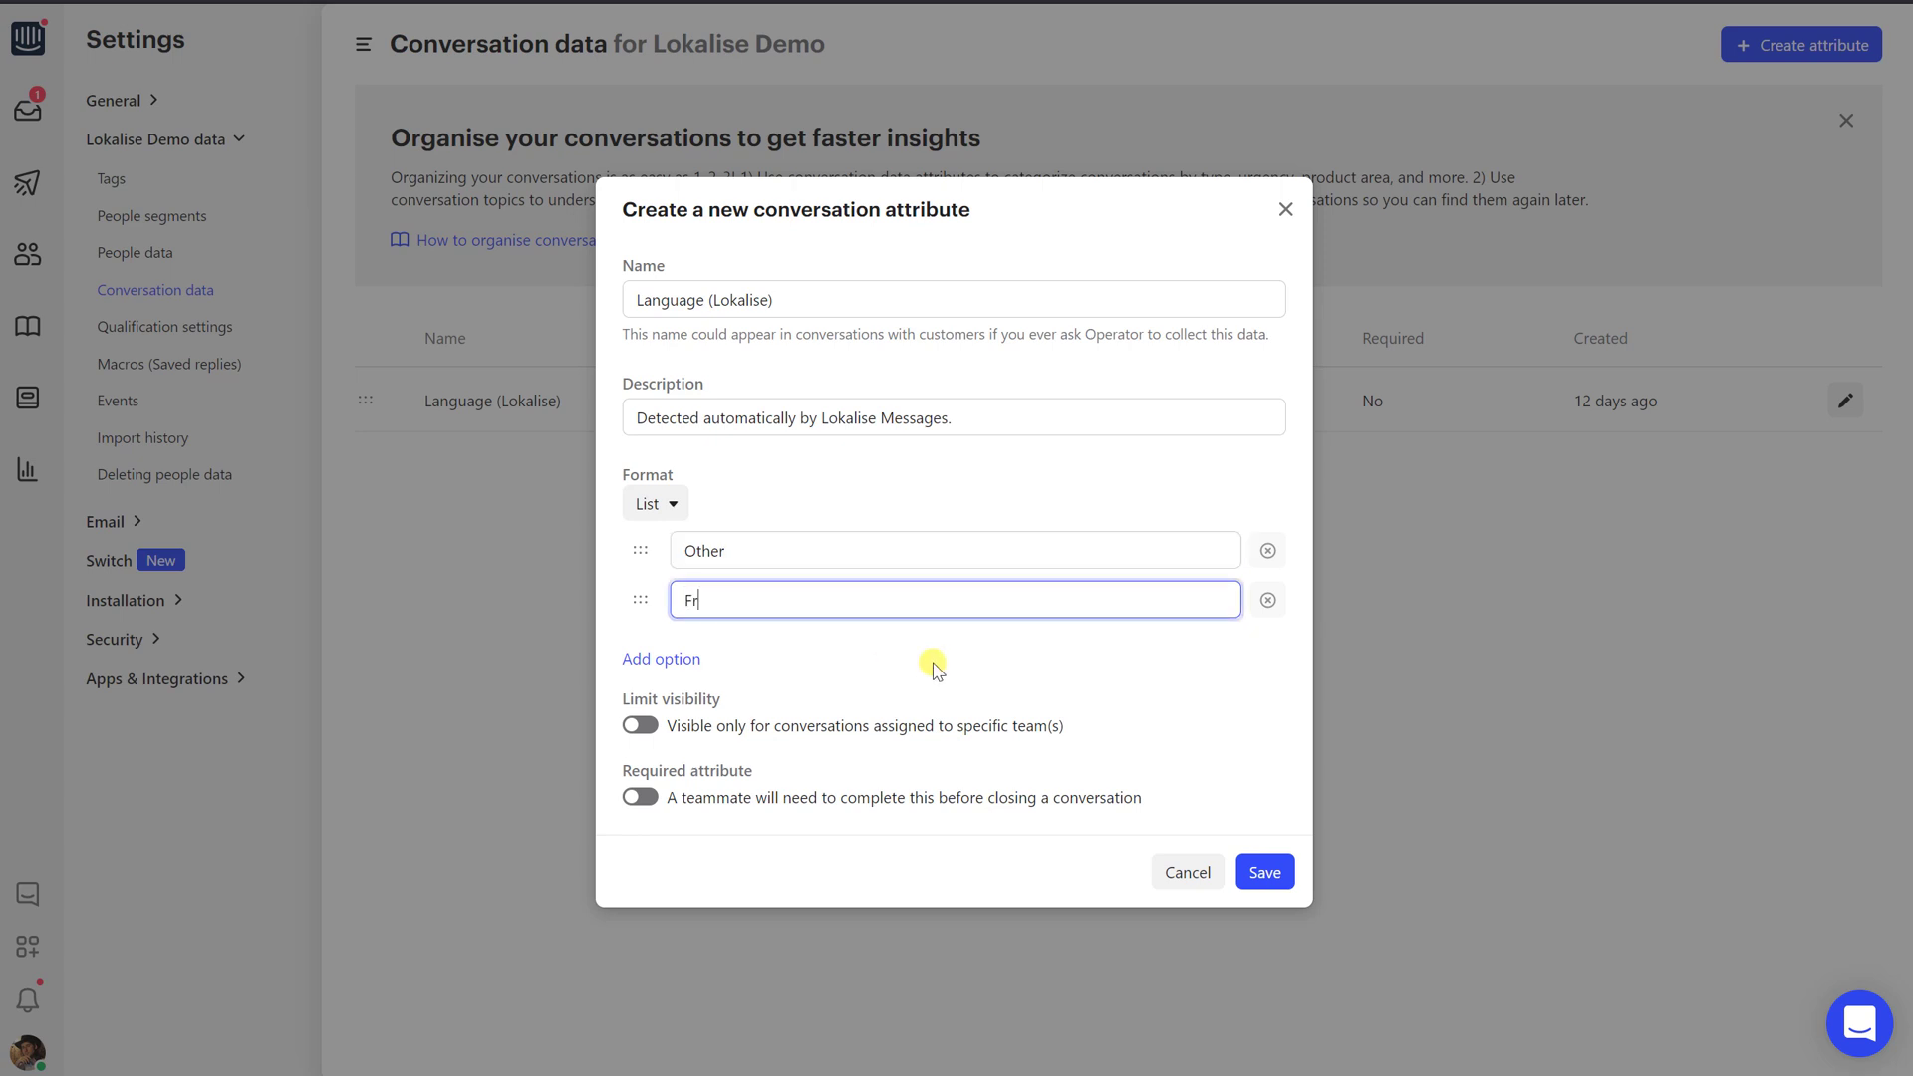
{"action": "type", "text": "ench"}
{"action": "left_click", "coordinate": [657, 659]}
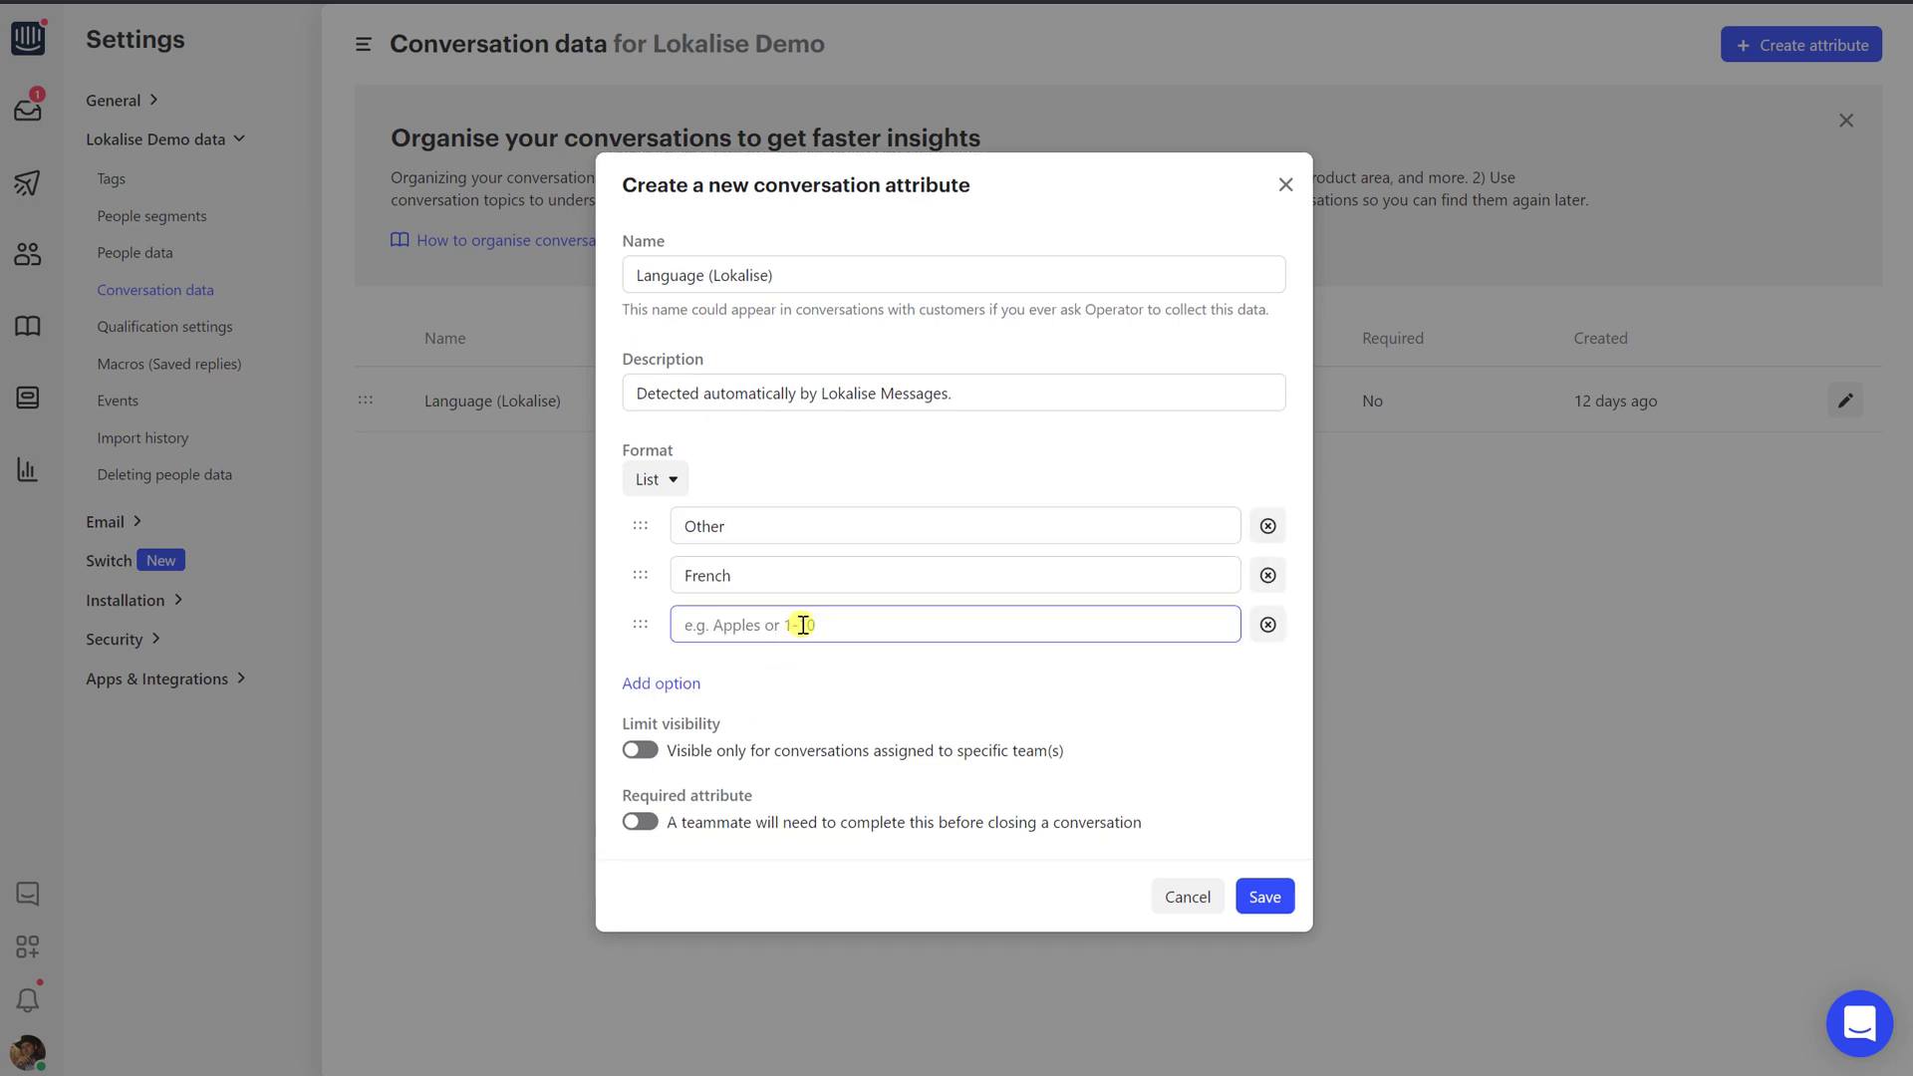
{"action": "type", "text": "German"}
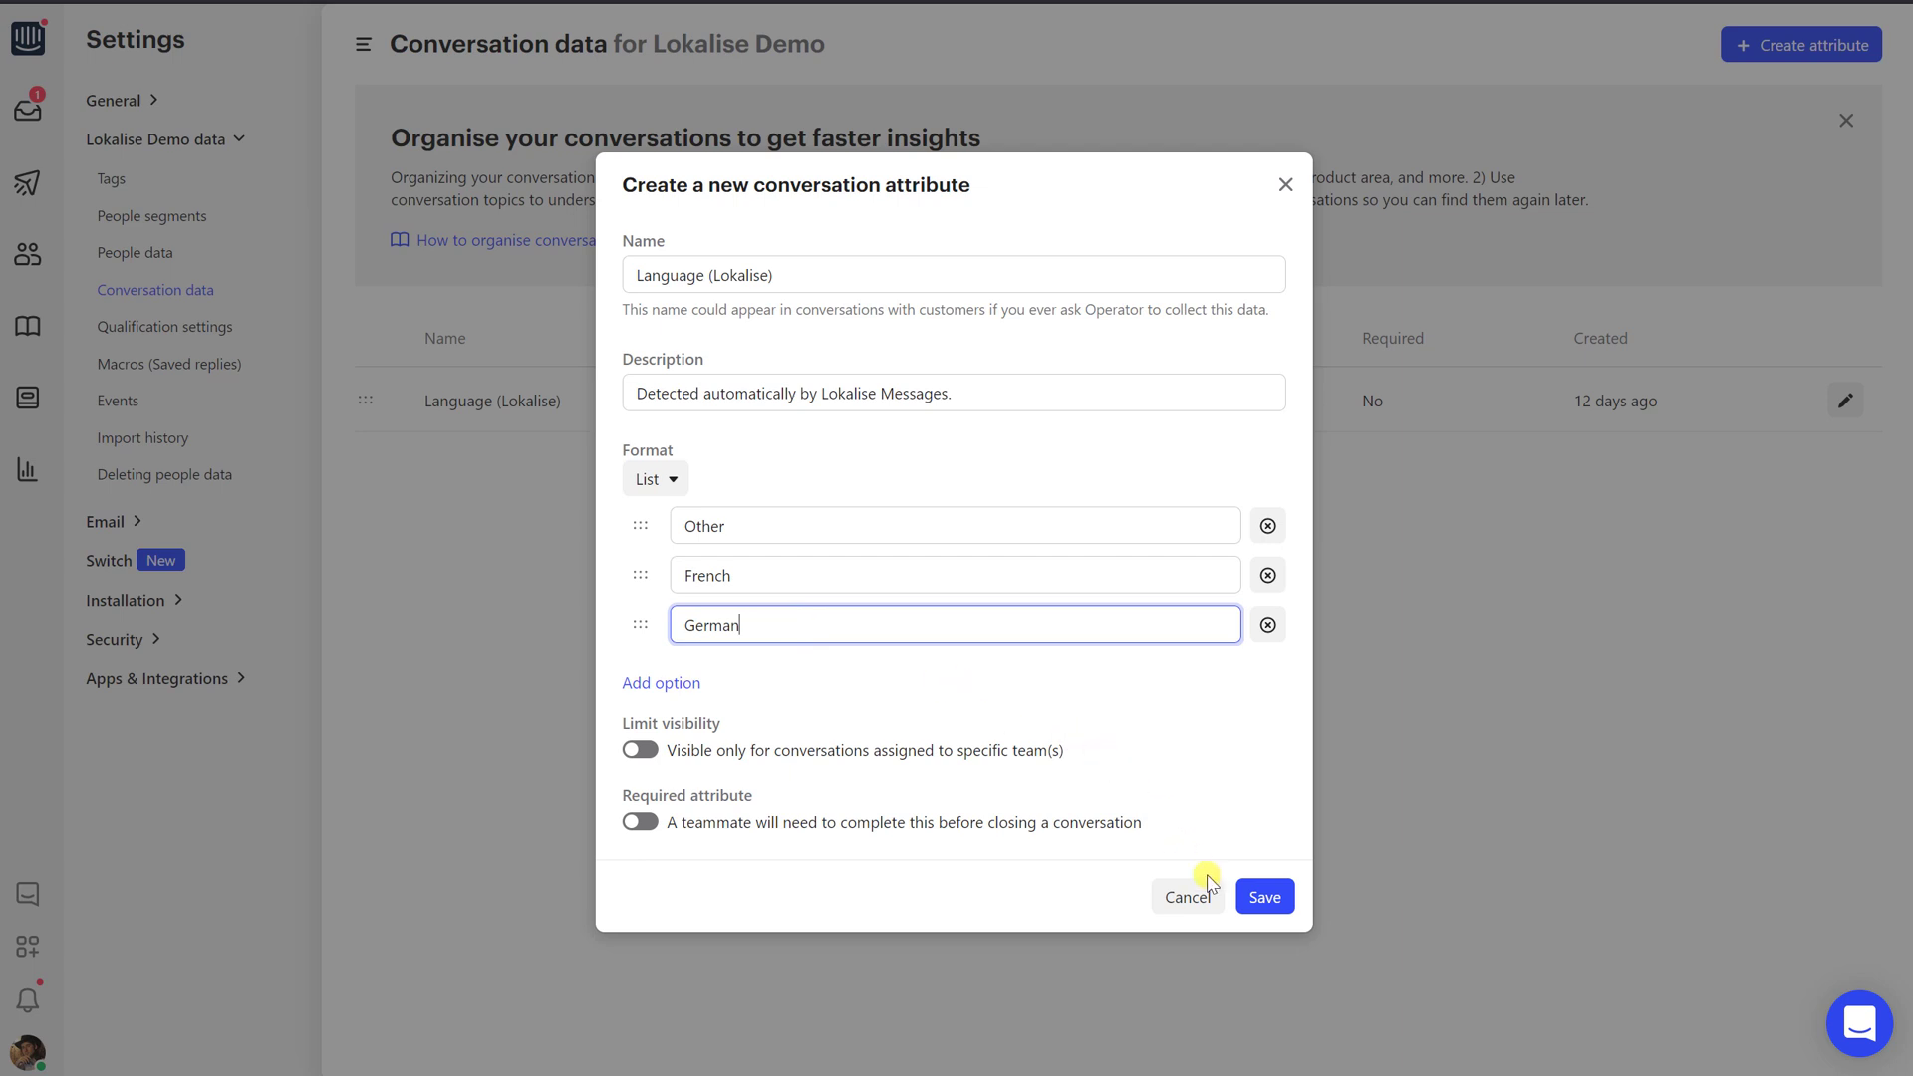
{"action": "left_click", "coordinate": [1265, 897]}
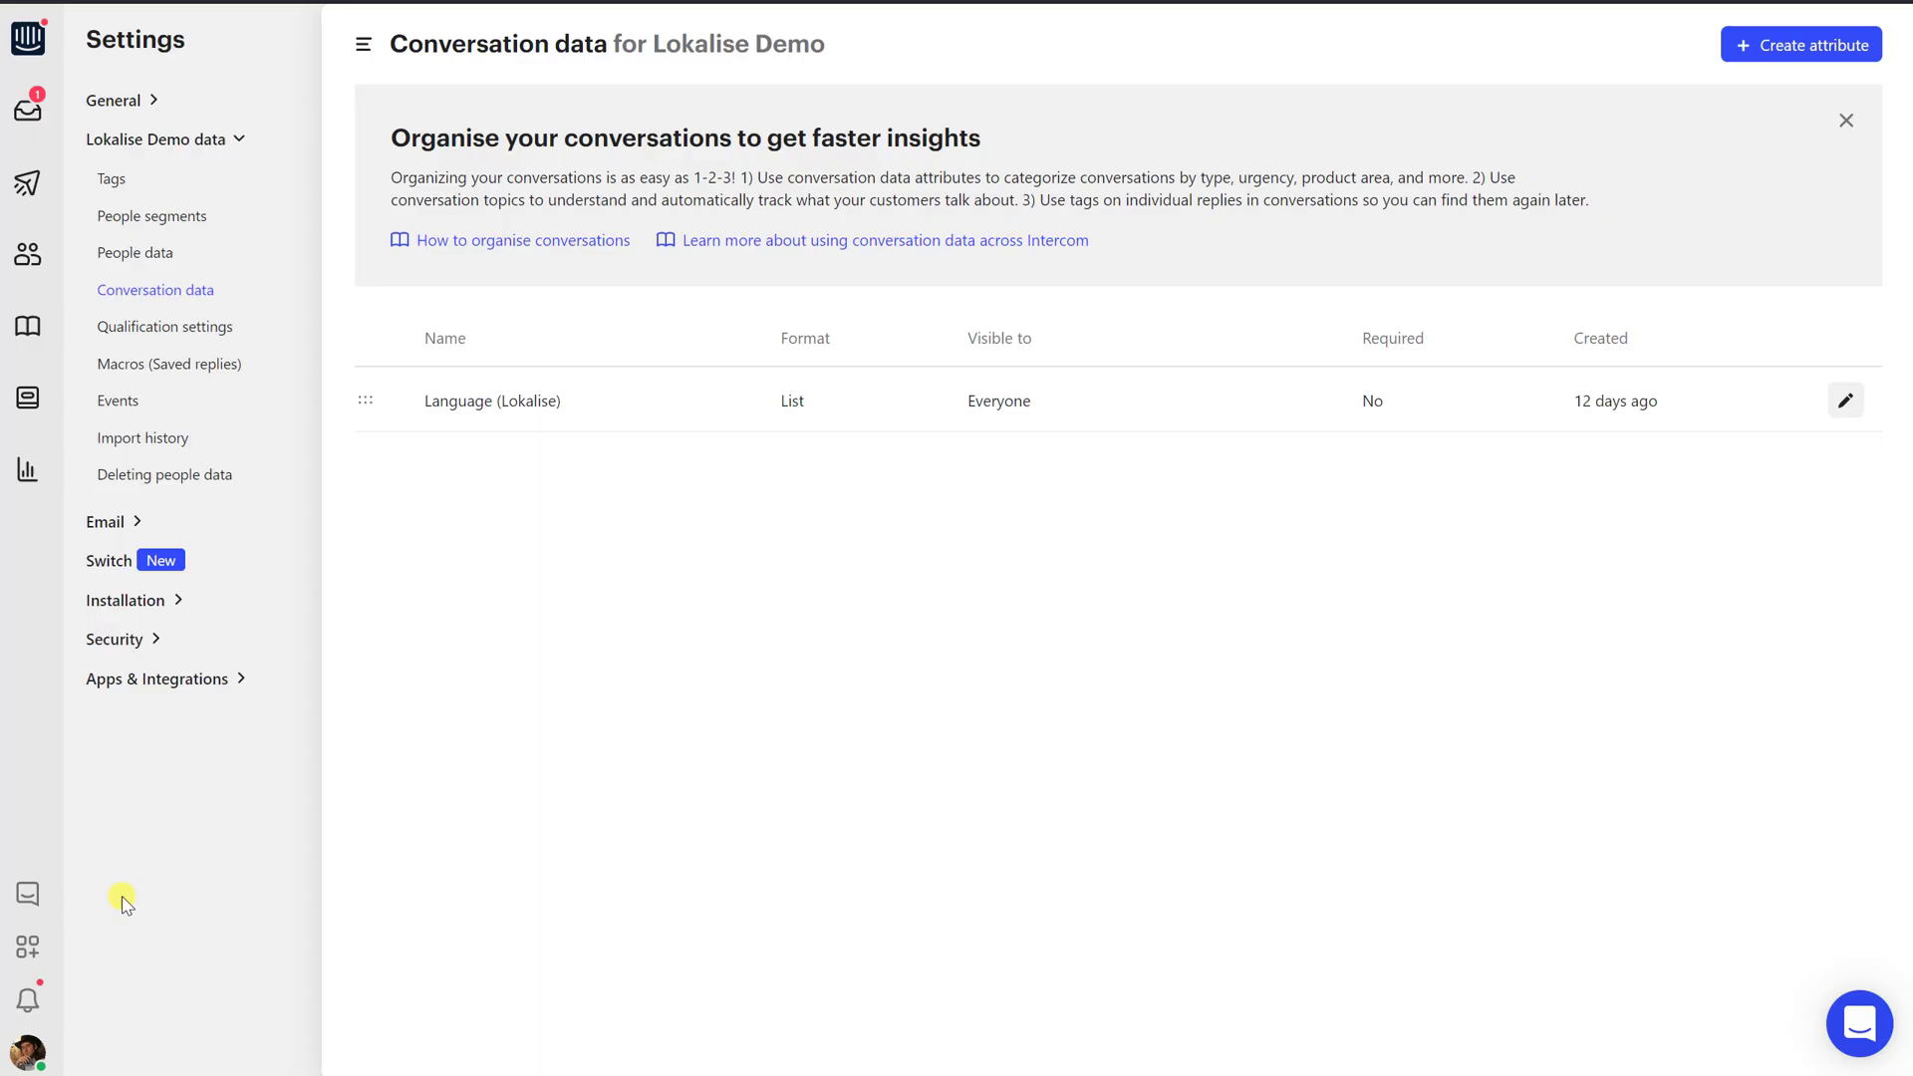
Open the Conversations report under Reports > Customer support.
{"action": "left_click", "coordinate": [26, 472]}
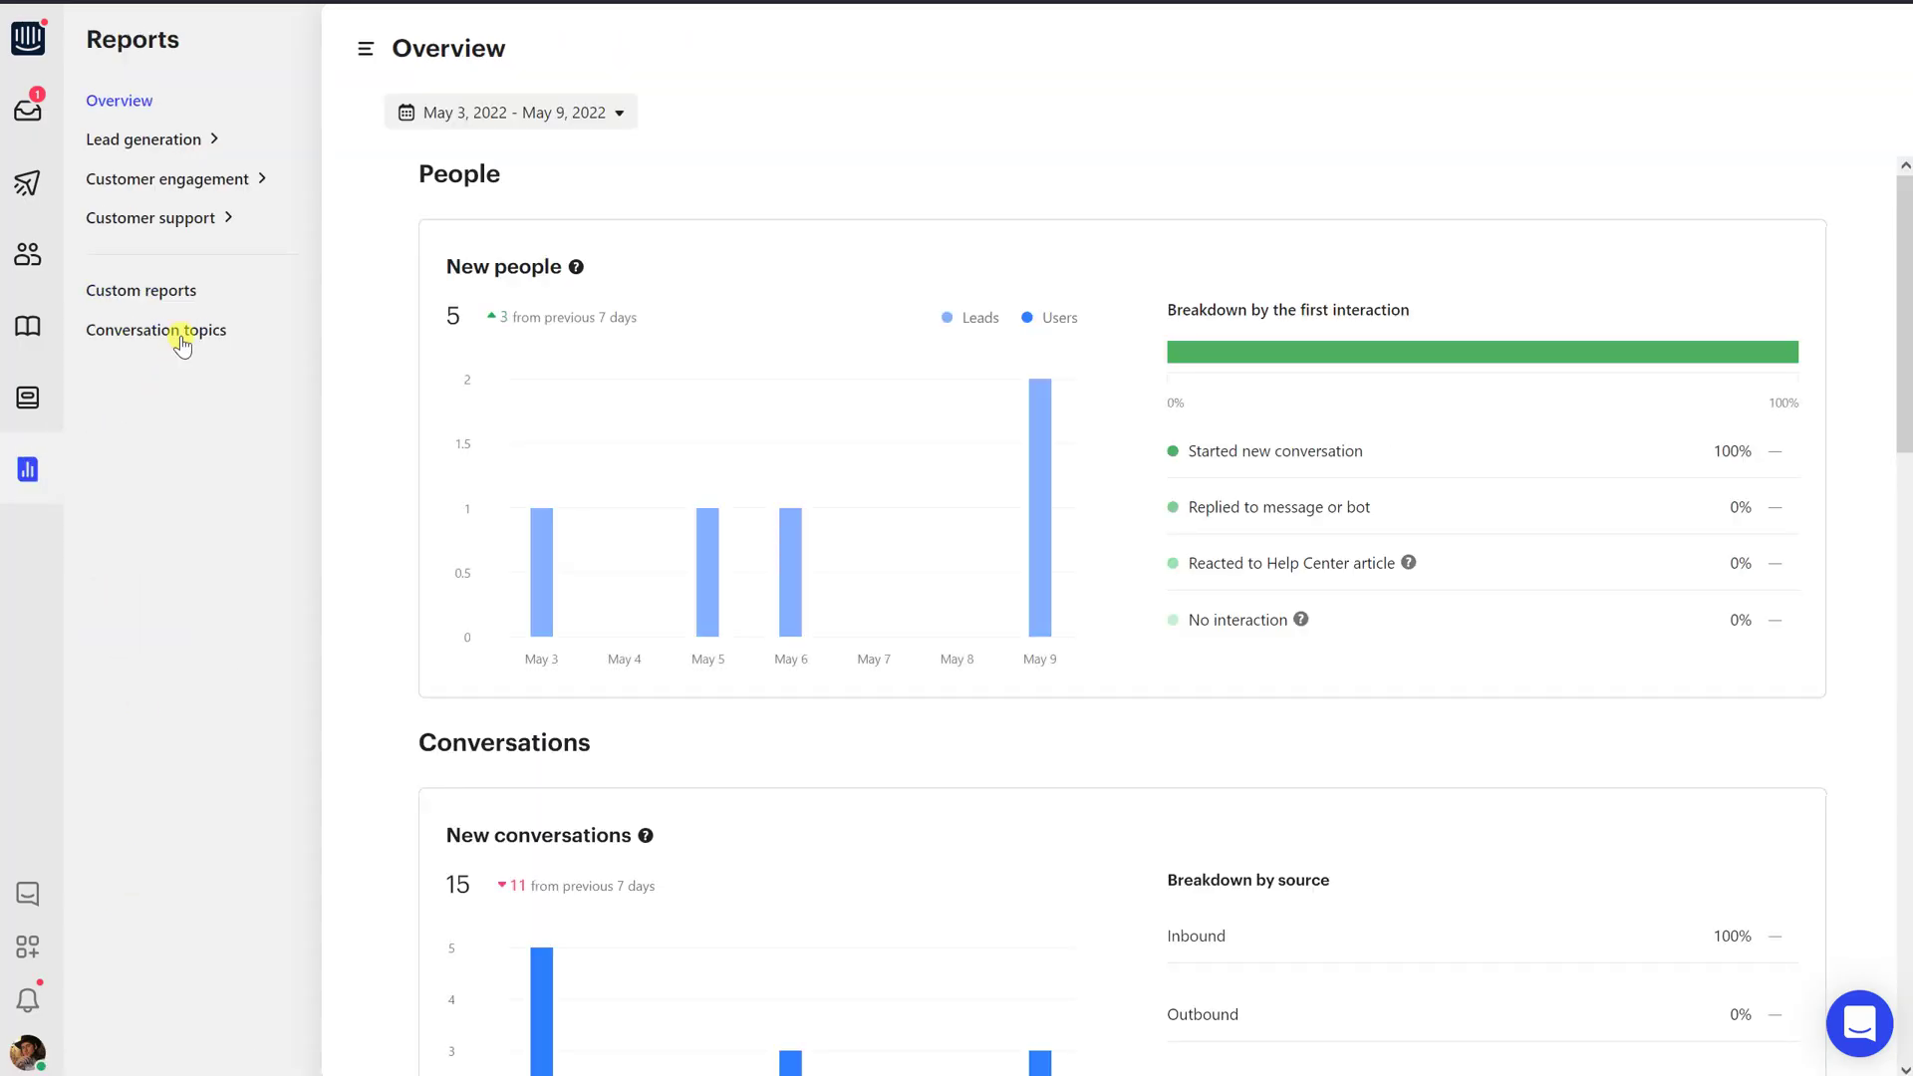
{"action": "left_click", "coordinate": [176, 221]}
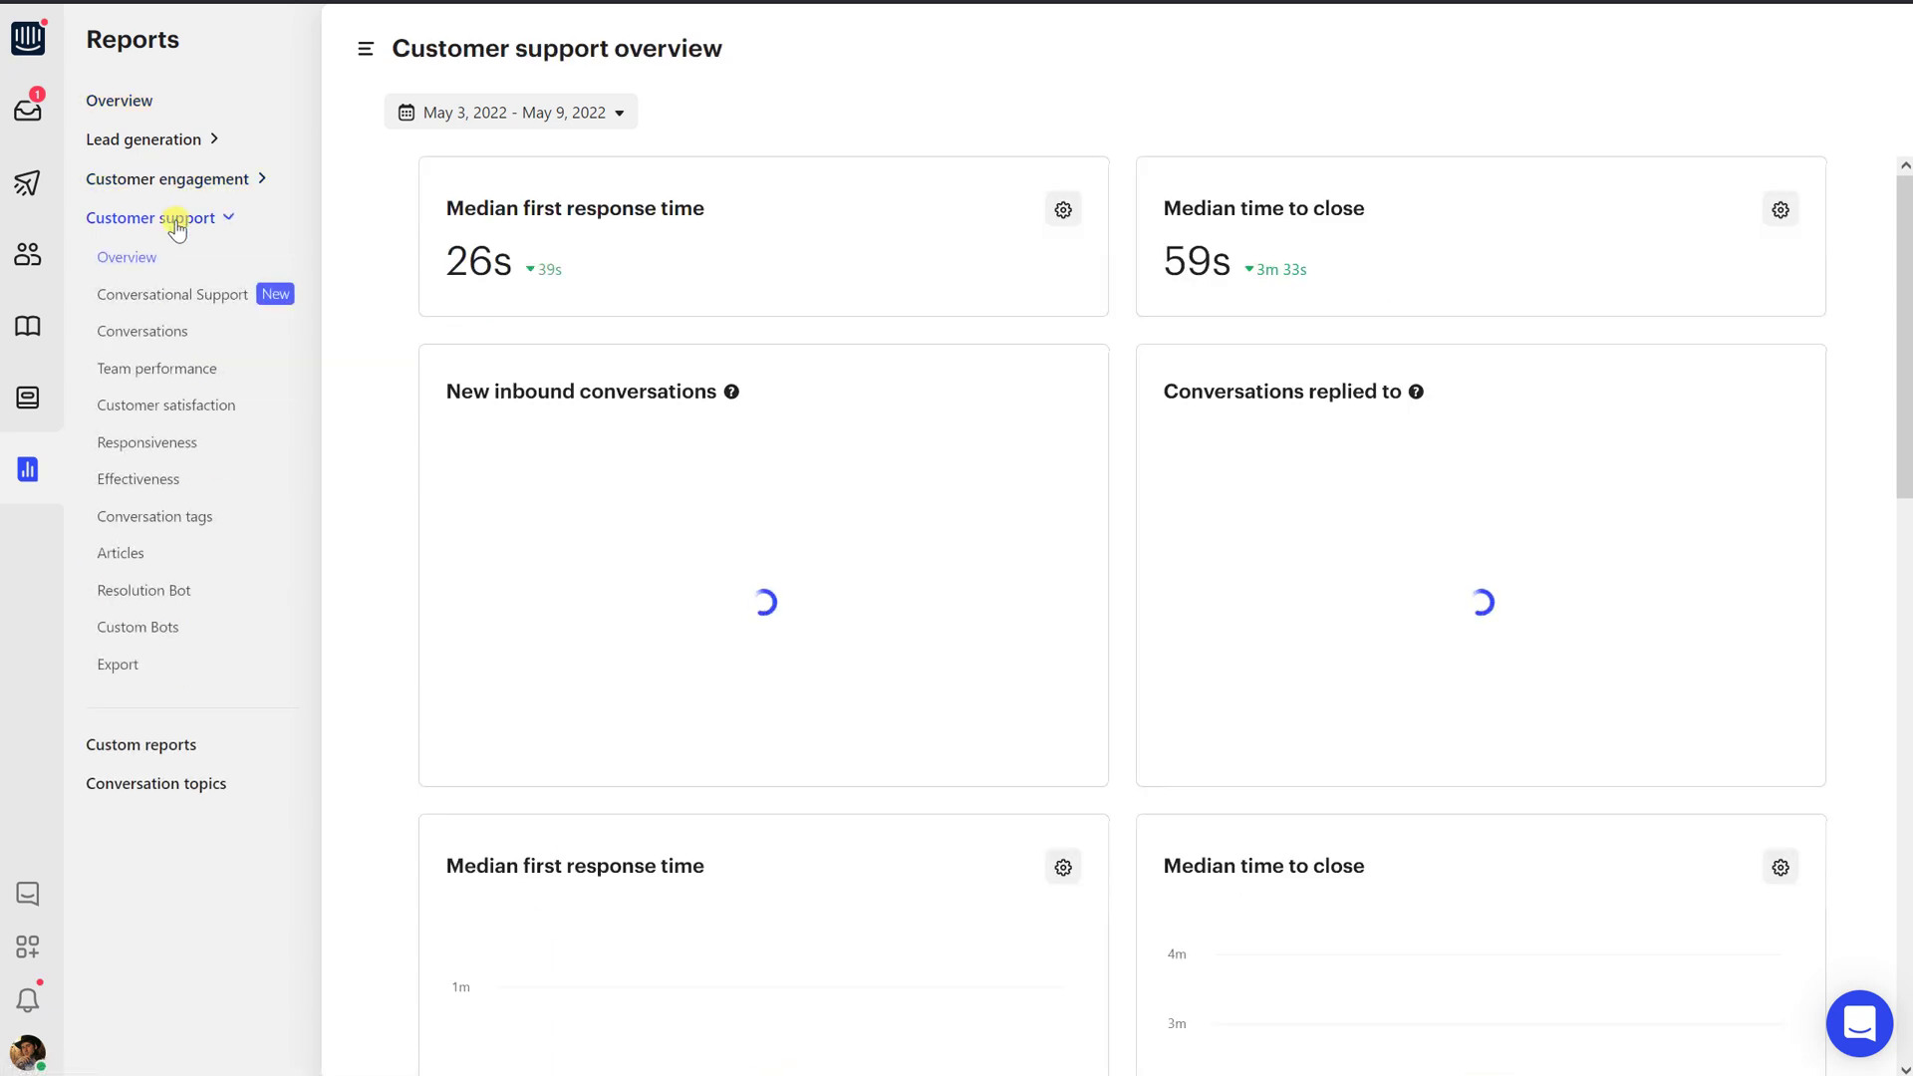
{"action": "left_click", "coordinate": [175, 331]}
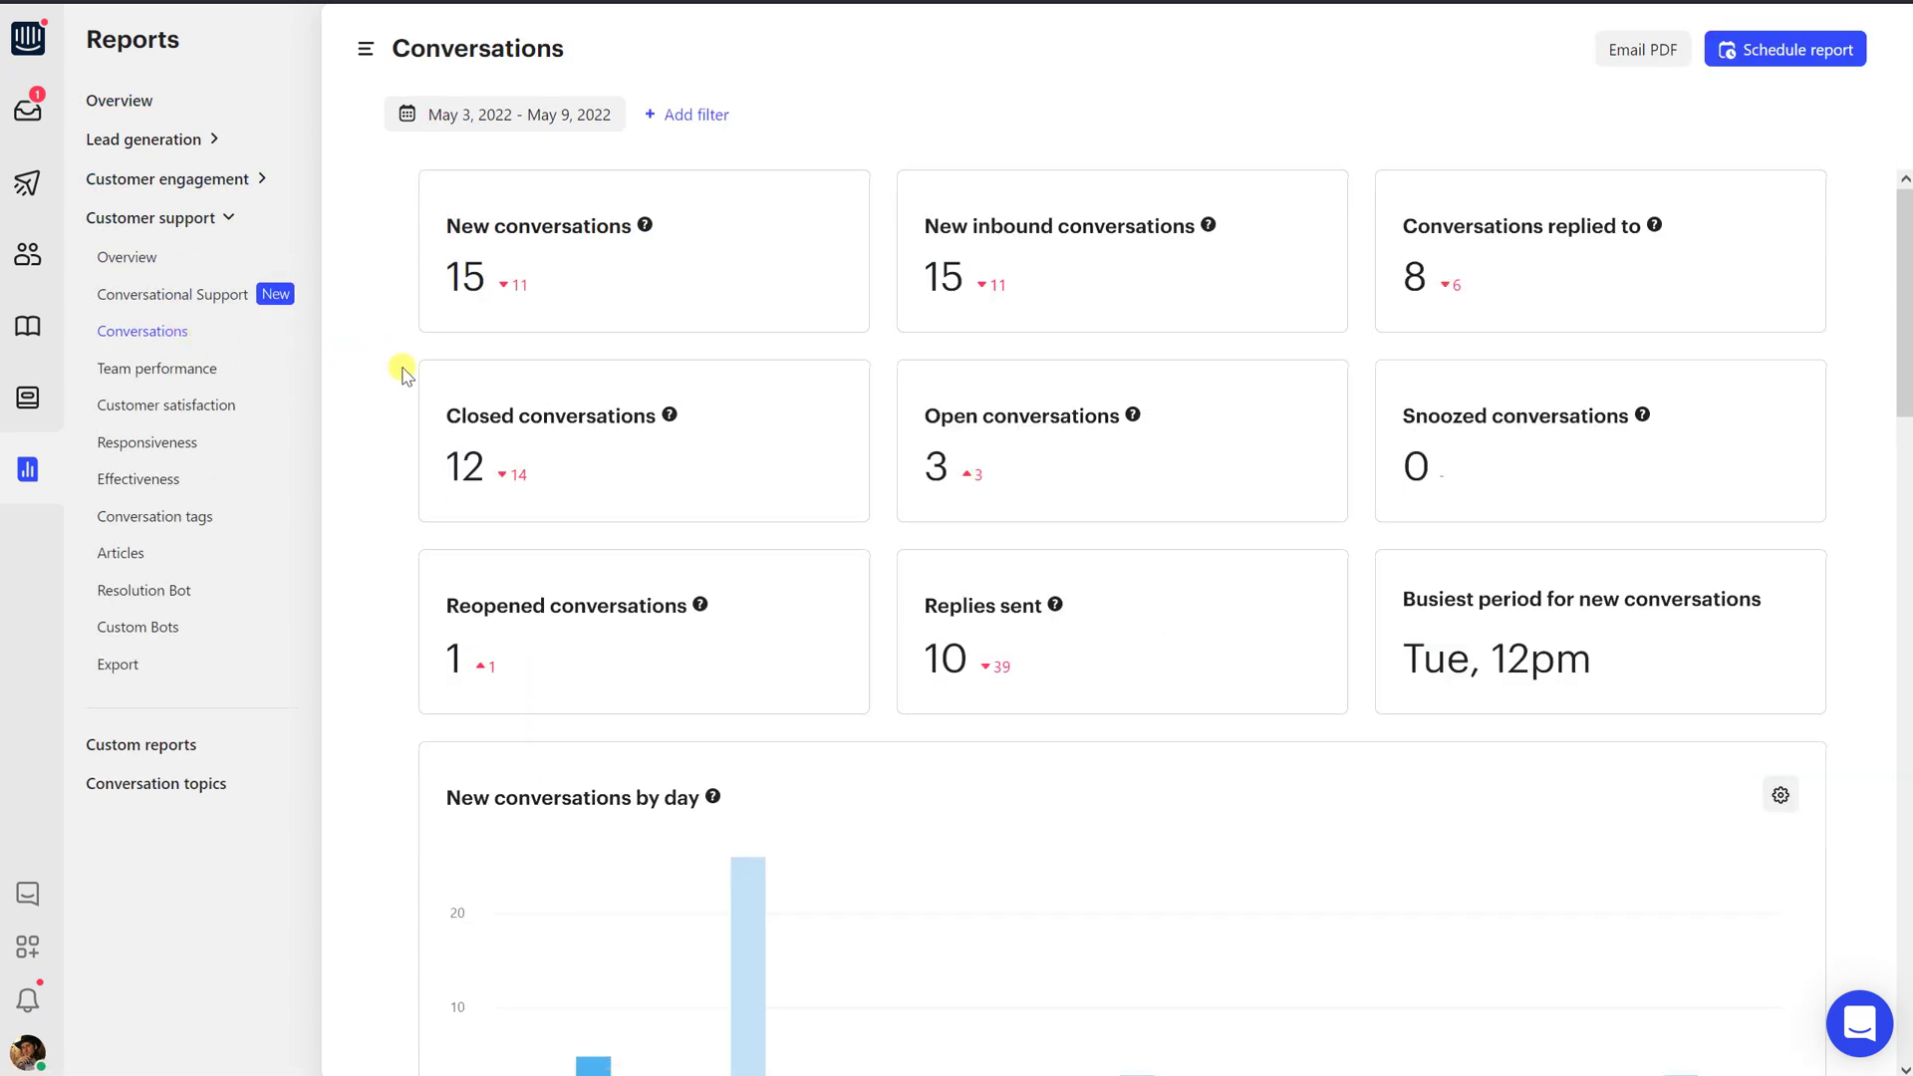
Filter the report to Language (Lokalise) is Other or French.
{"action": "left_click", "coordinate": [690, 119]}
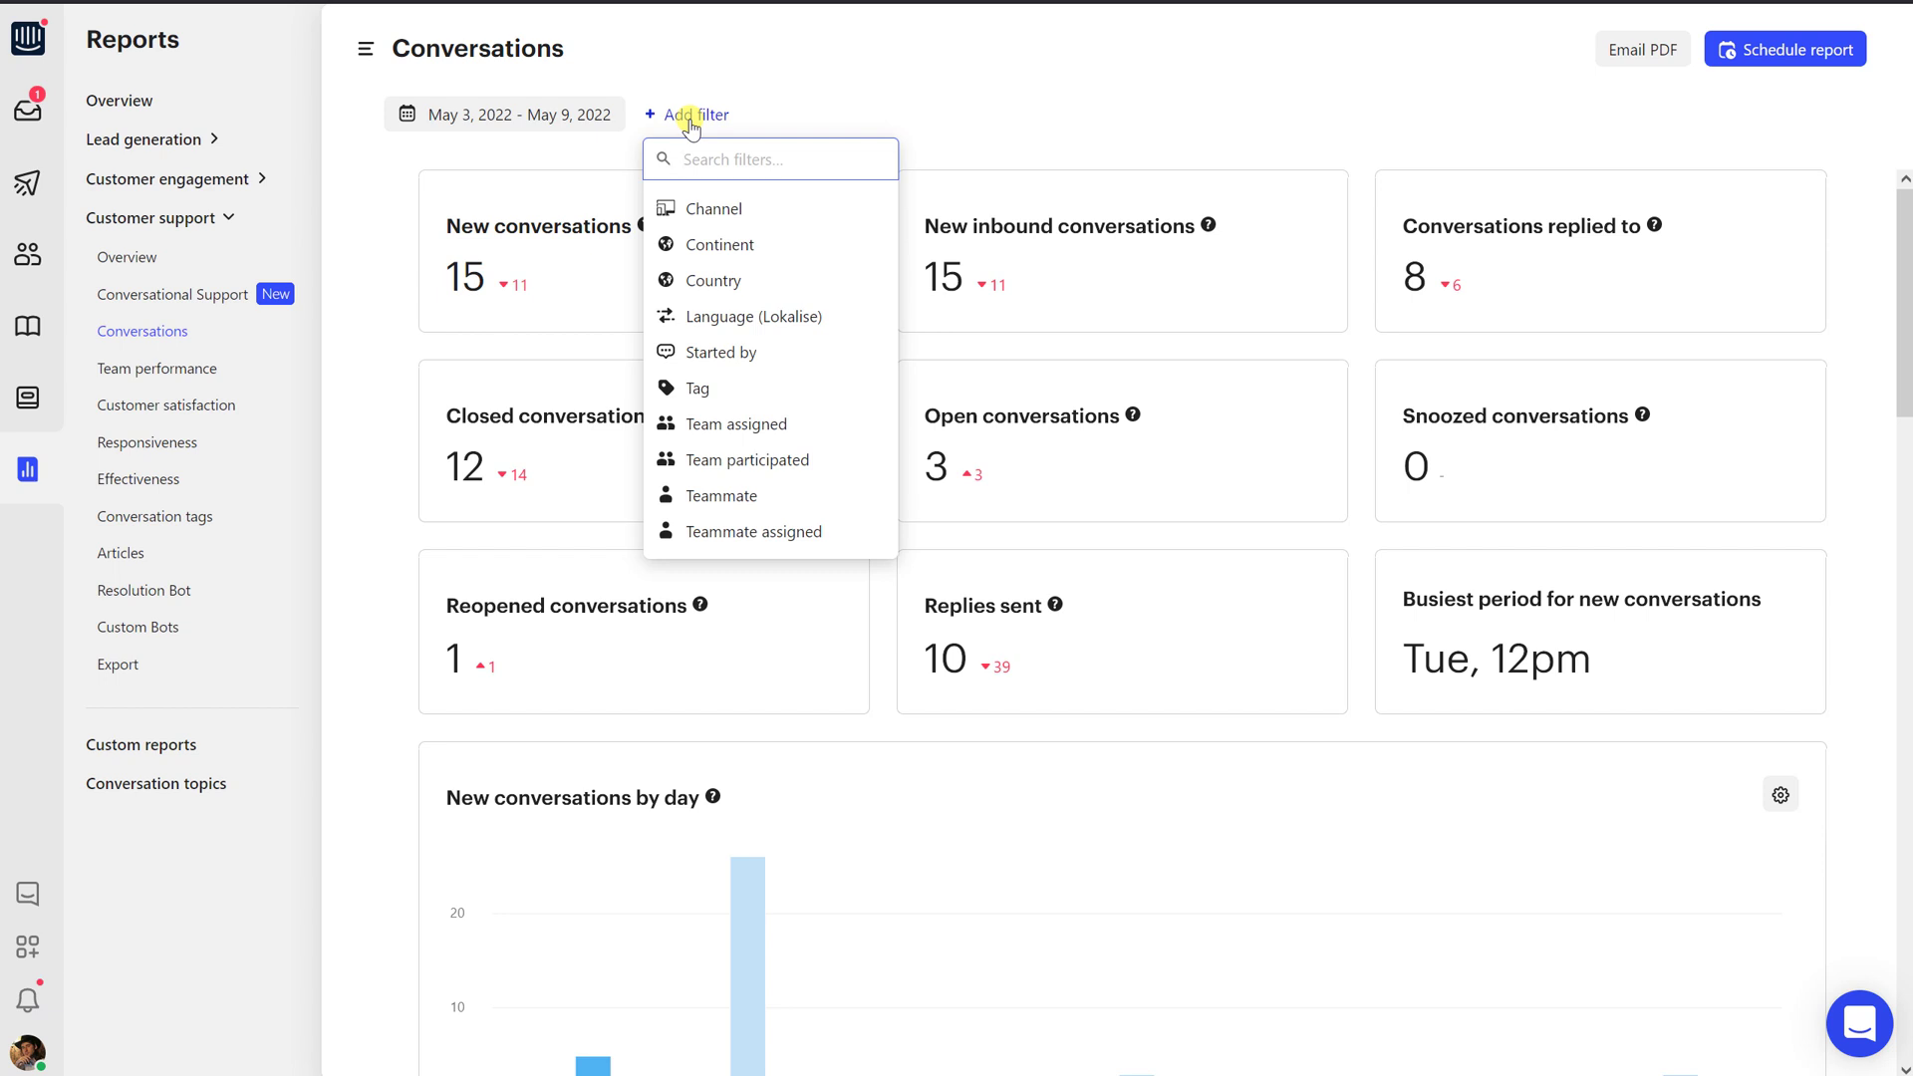
{"action": "left_click", "coordinate": [750, 317]}
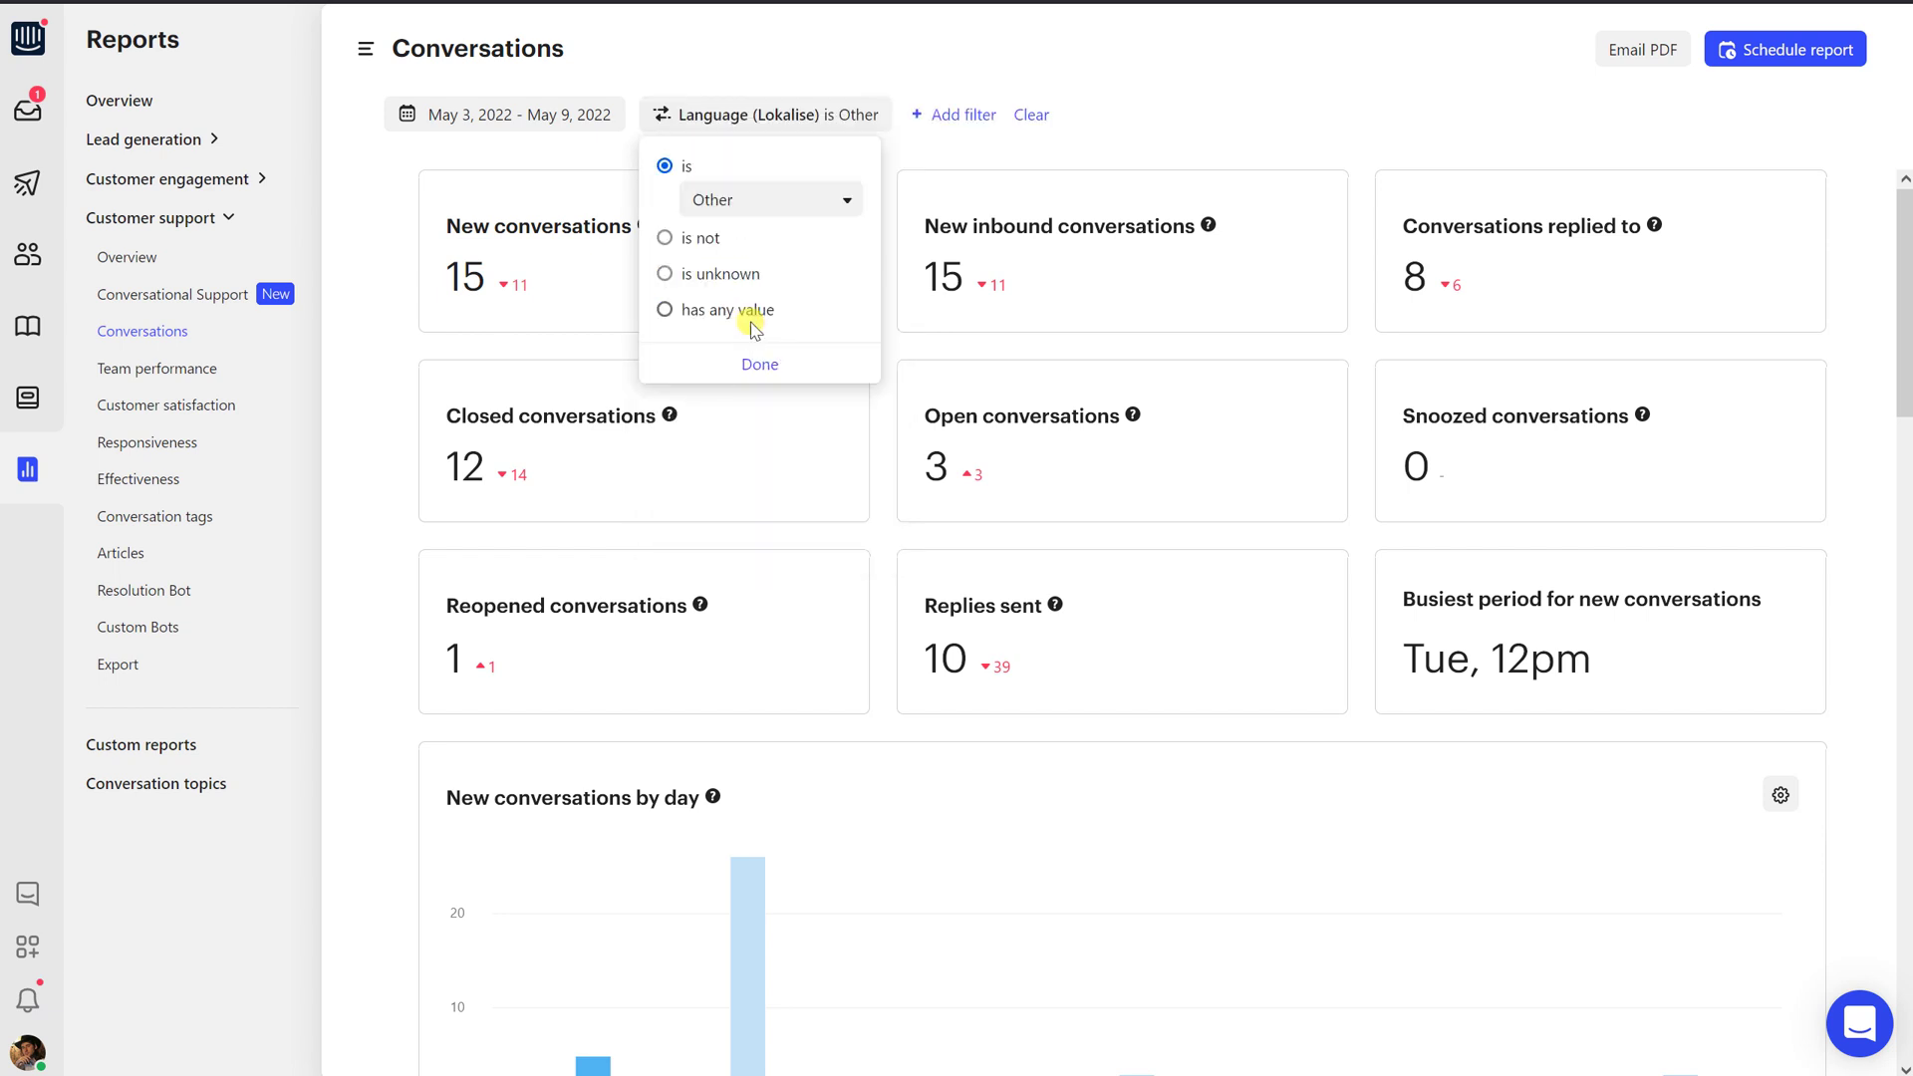
{"action": "left_click", "coordinate": [718, 198]}
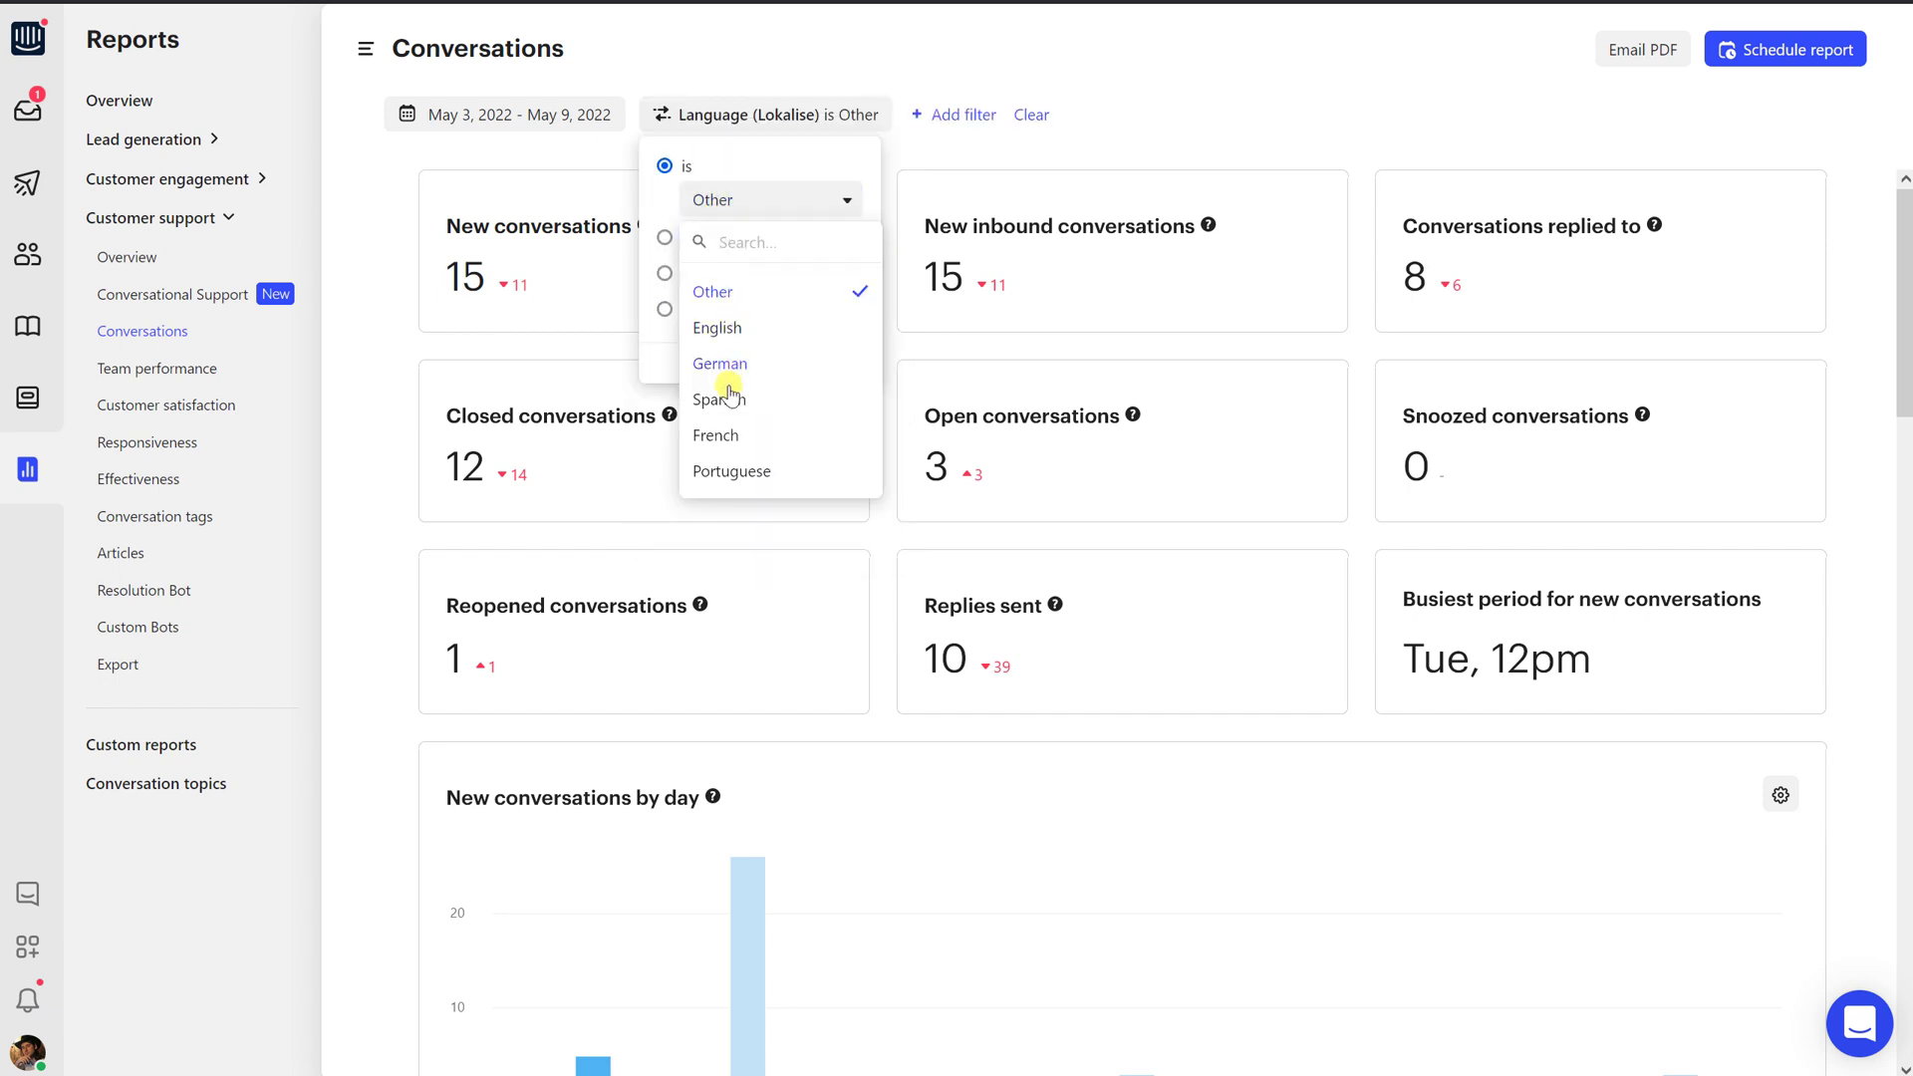
{"action": "left_click", "coordinate": [716, 435]}
{"action": "left_click", "coordinate": [773, 161]}
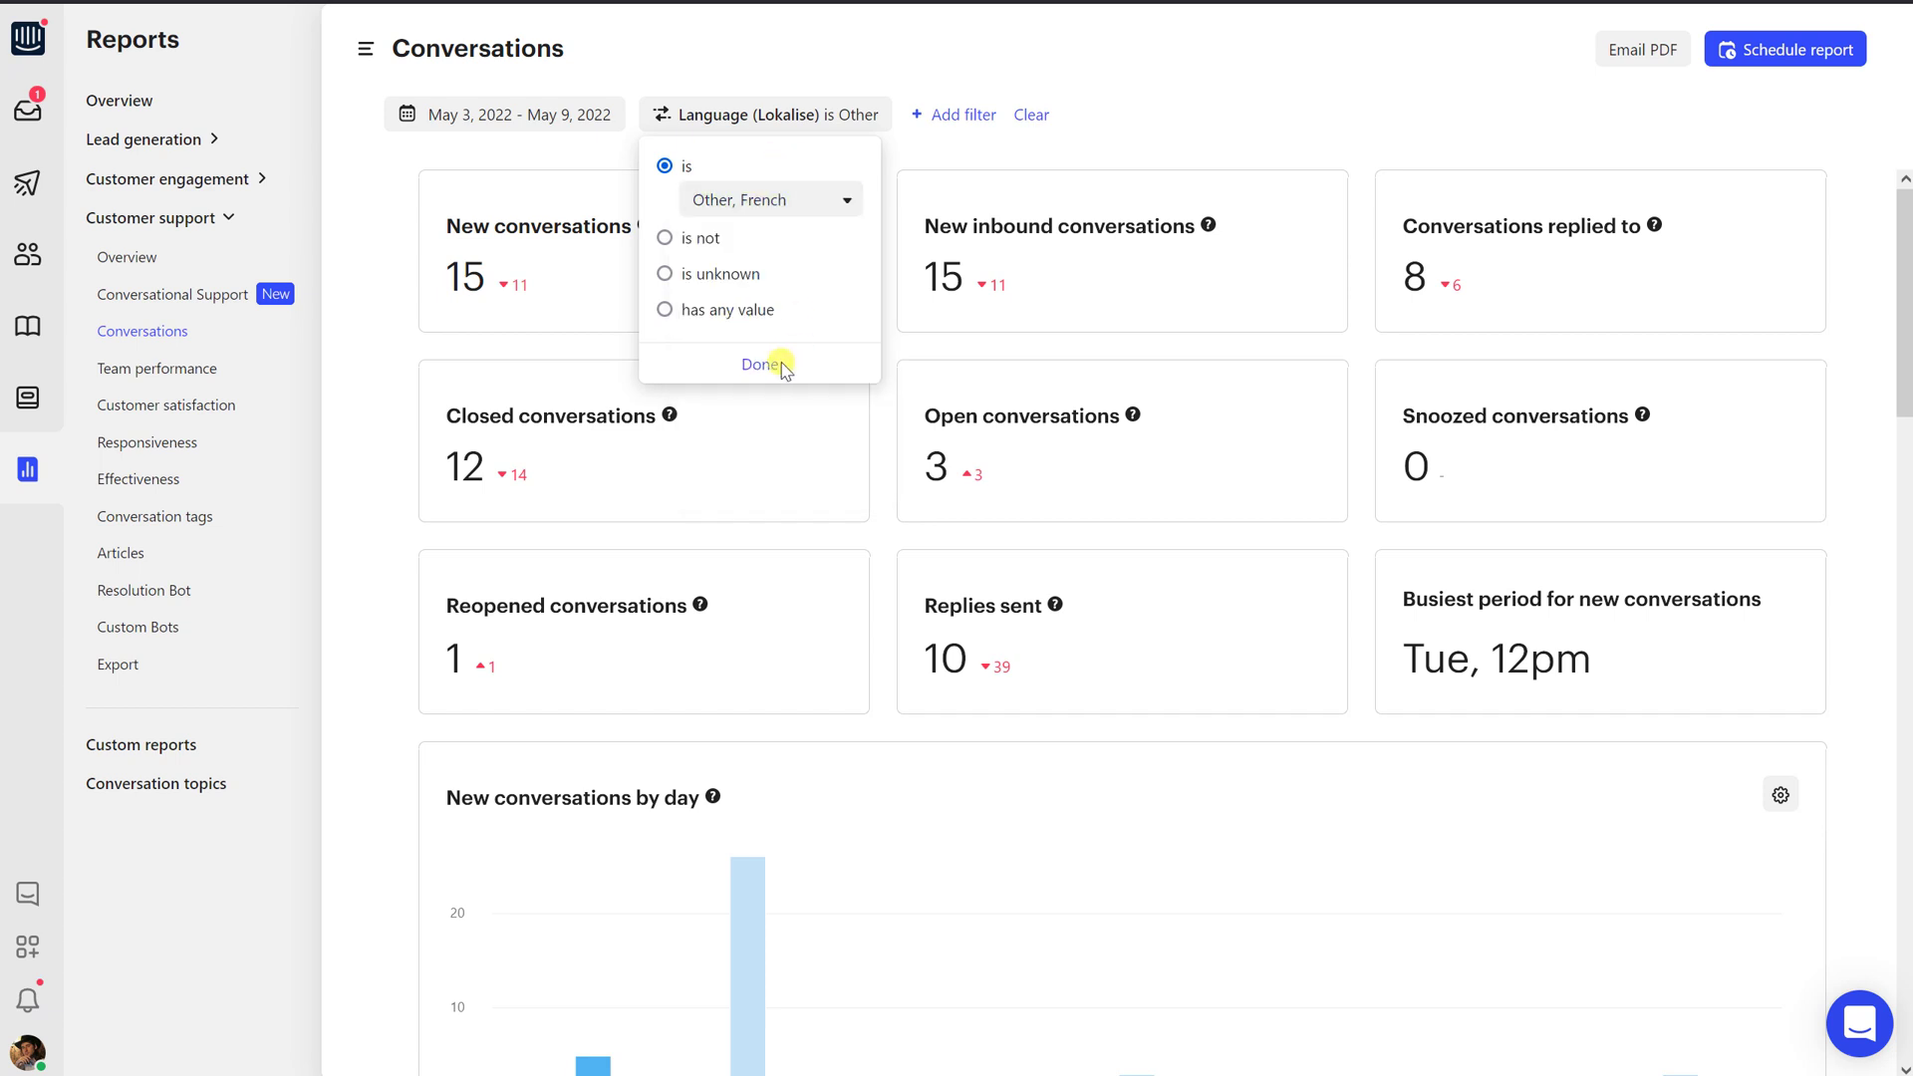
{"action": "left_click", "coordinate": [775, 368]}
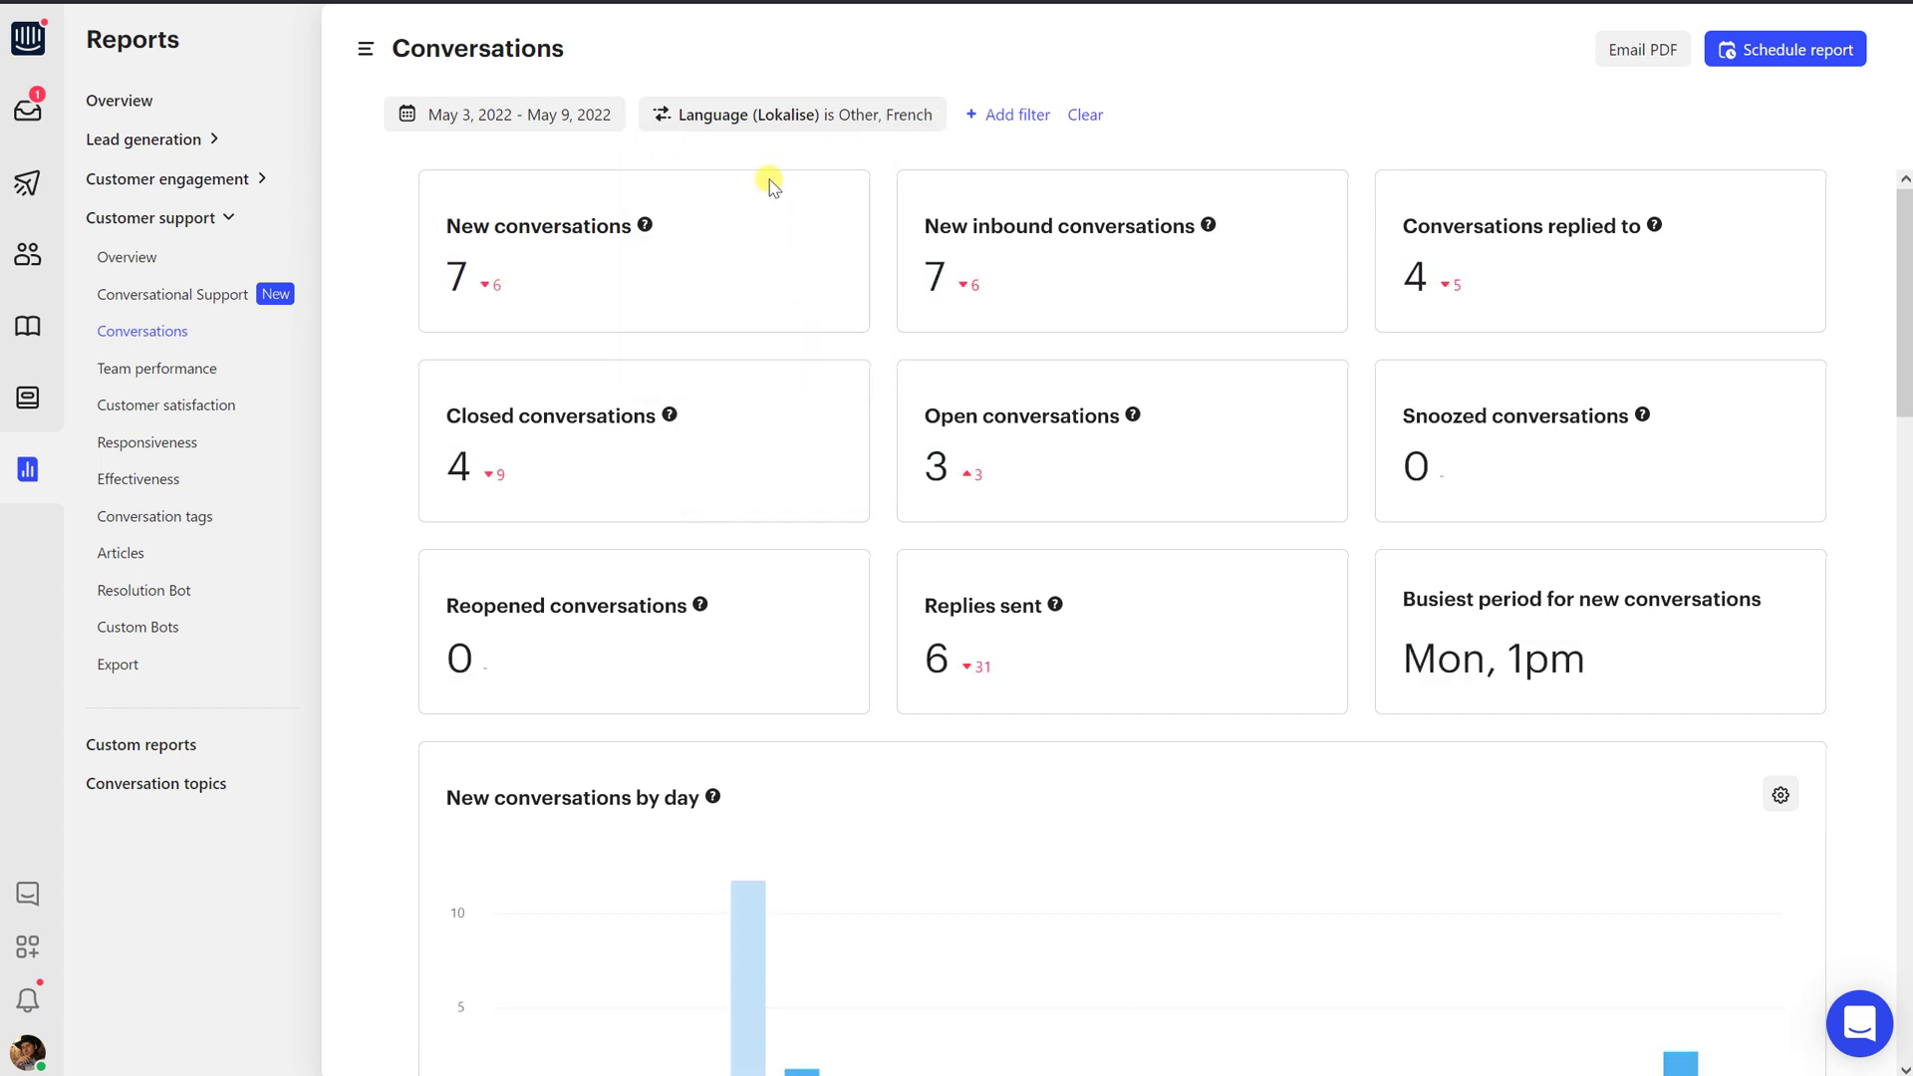
Scroll through the filtered report results, then return to the inbox.
{"action": "scroll", "coordinate": [769, 182], "scroll_direction": "down", "scroll_amount": 4}
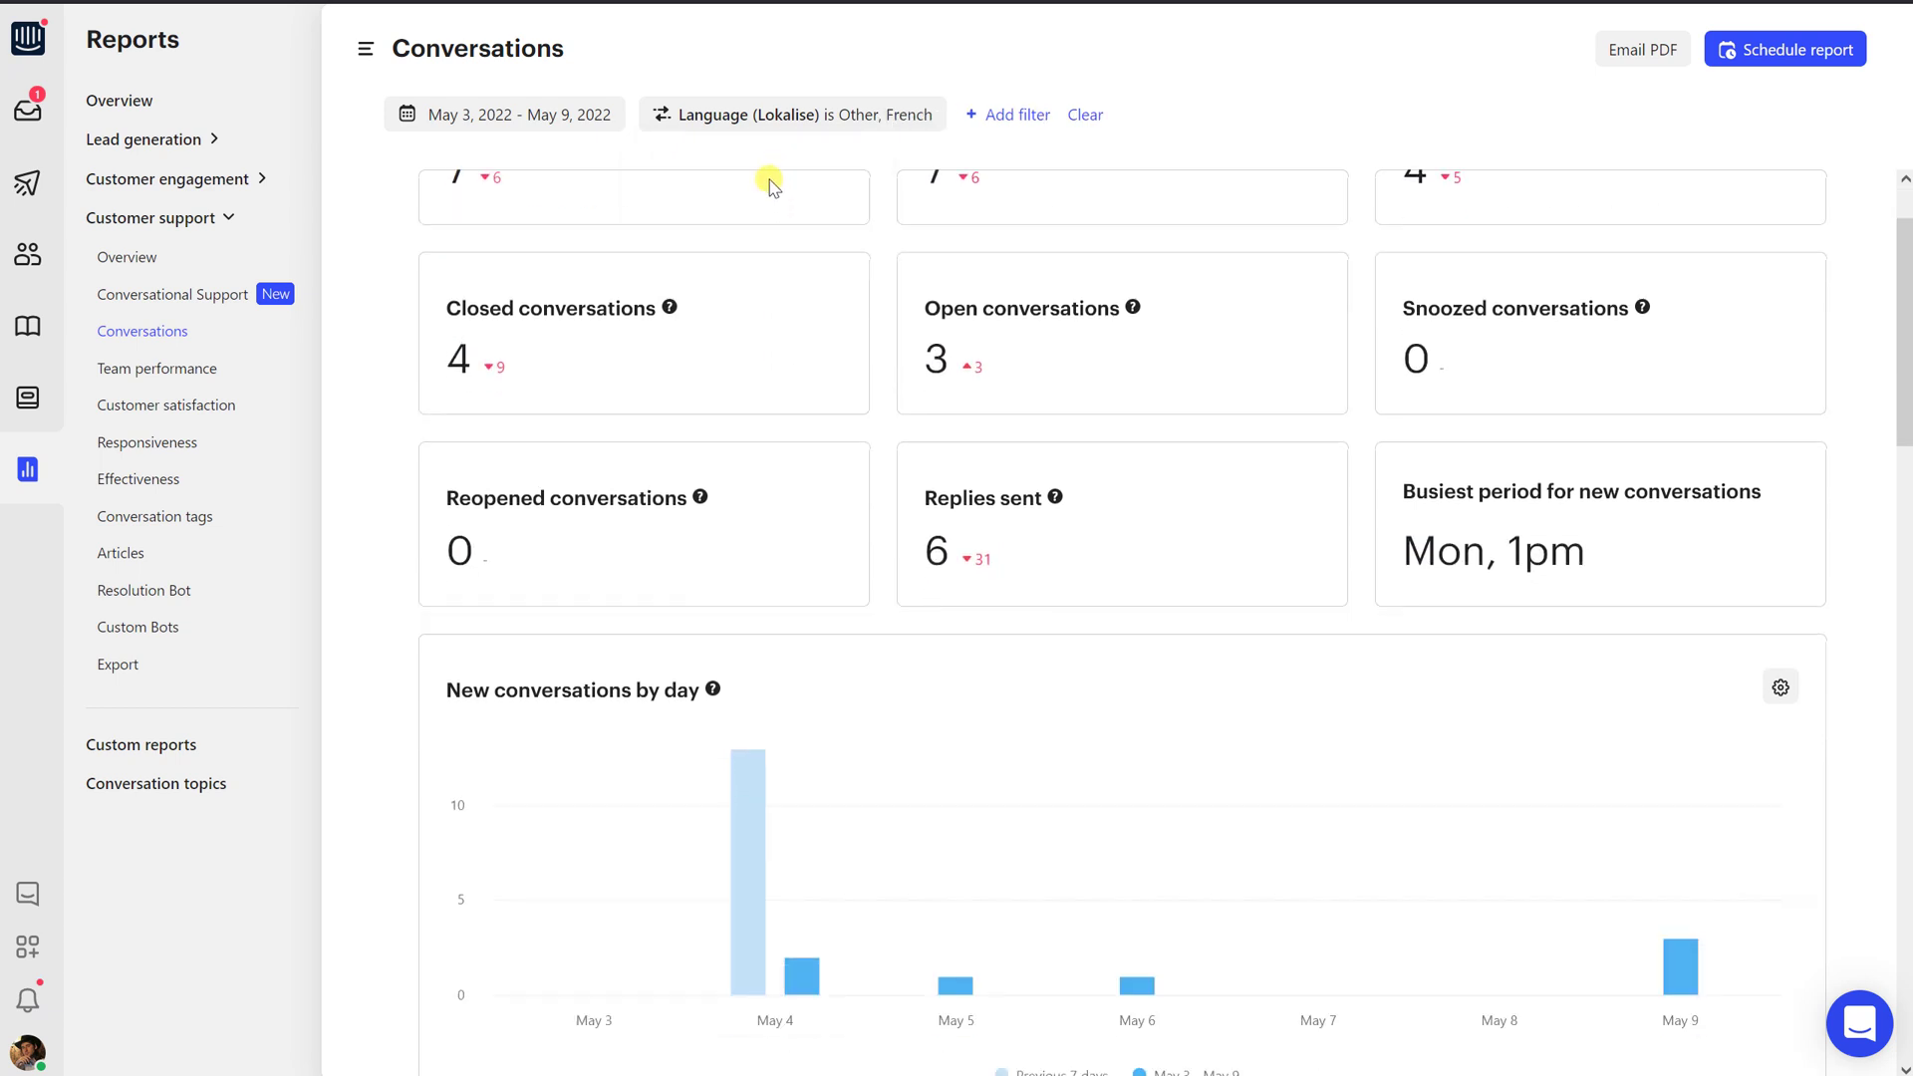
{"action": "scroll", "coordinate": [769, 182], "scroll_direction": "down", "scroll_amount": 5}
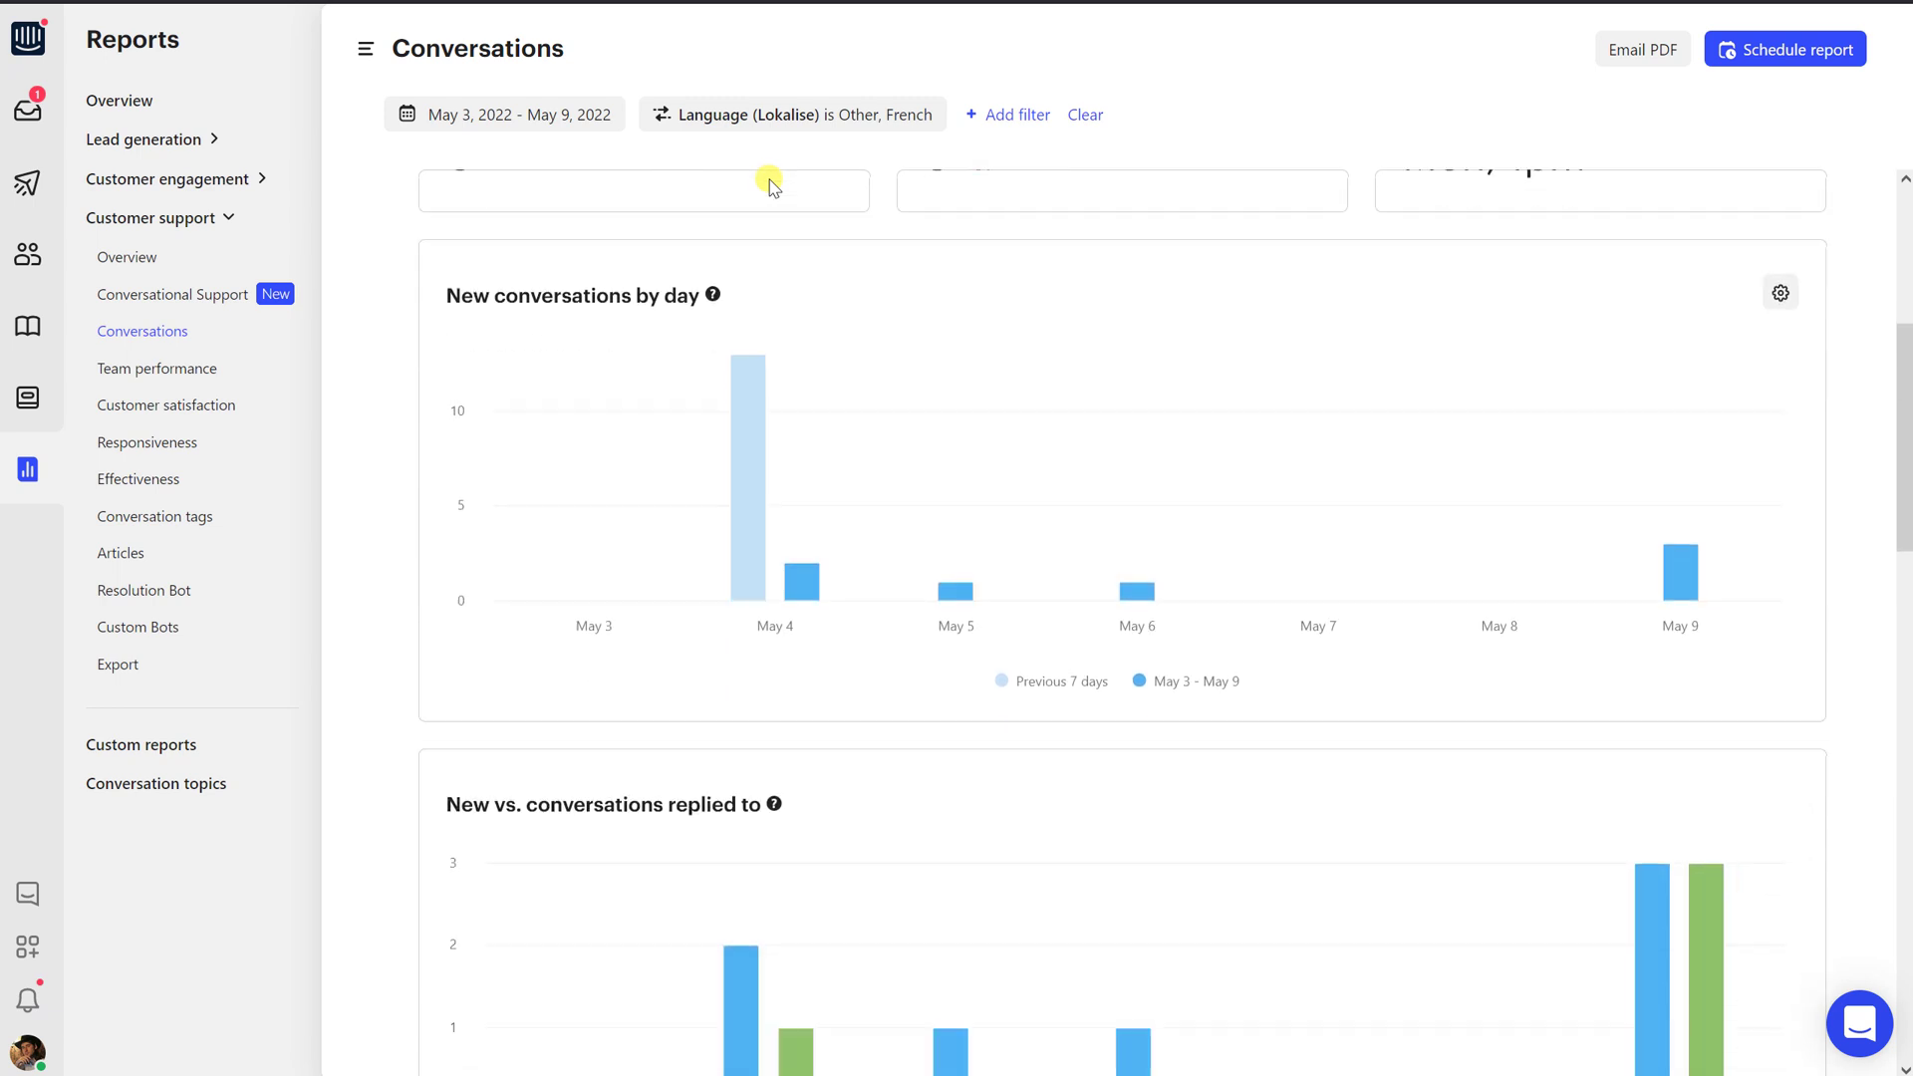
{"action": "scroll", "coordinate": [769, 183], "scroll_direction": "down", "scroll_amount": 6}
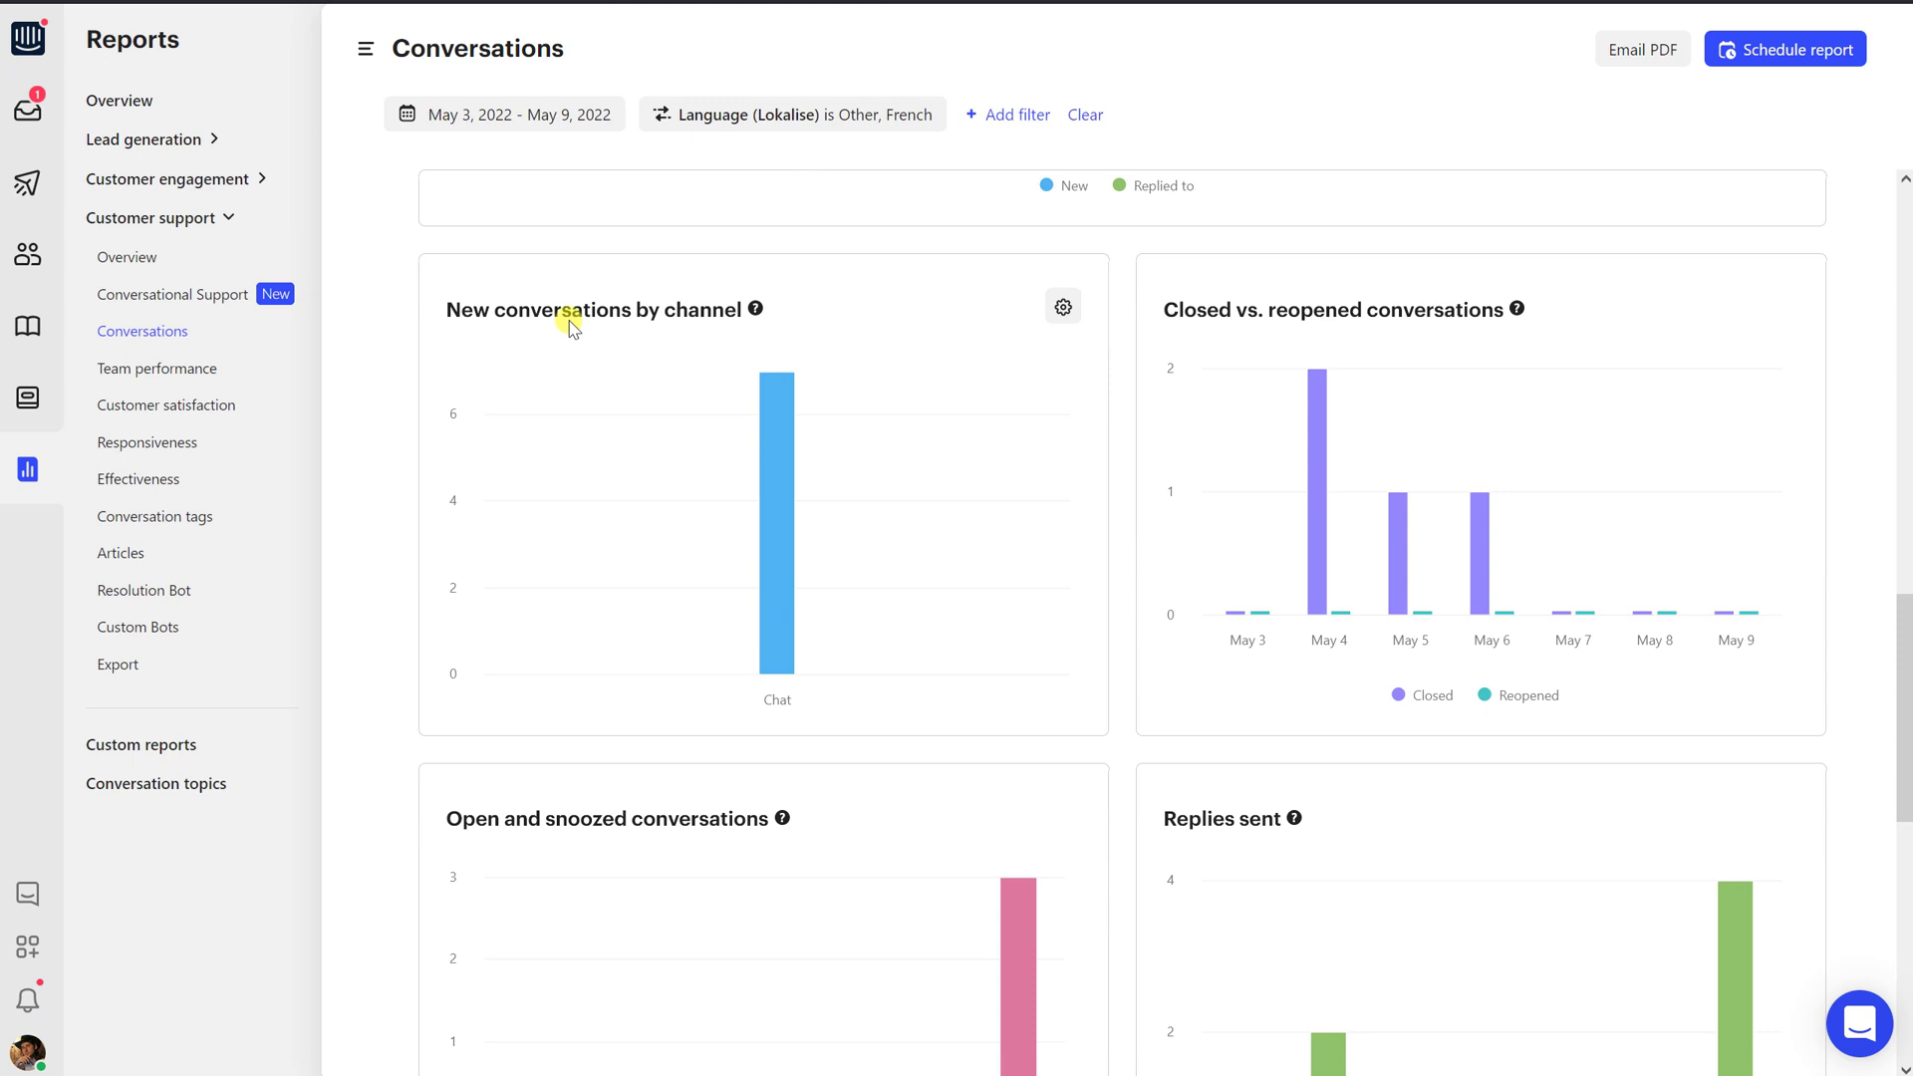
{"action": "left_click", "coordinate": [38, 118]}
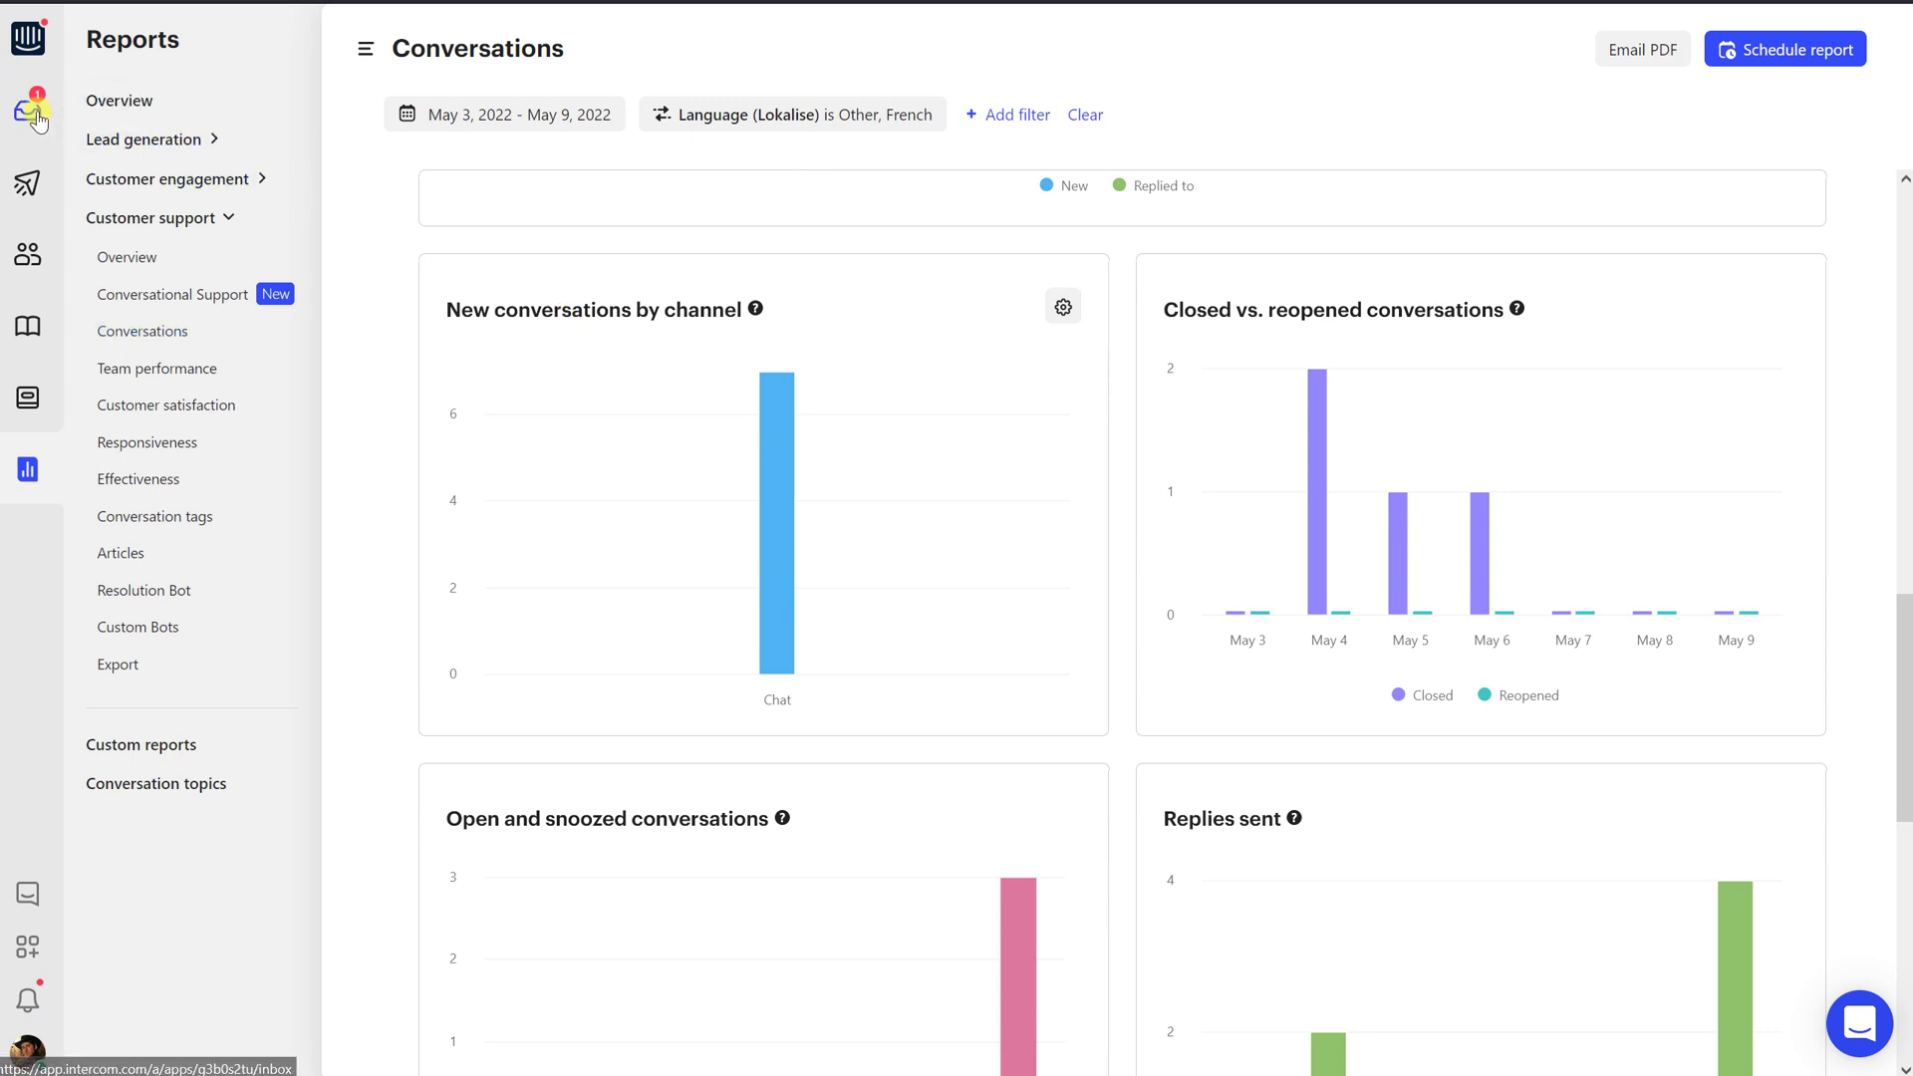
Start a new inbox rule with the condition Language (Lokalise) is Portuguese.
{"action": "left_click", "coordinate": [164, 427]}
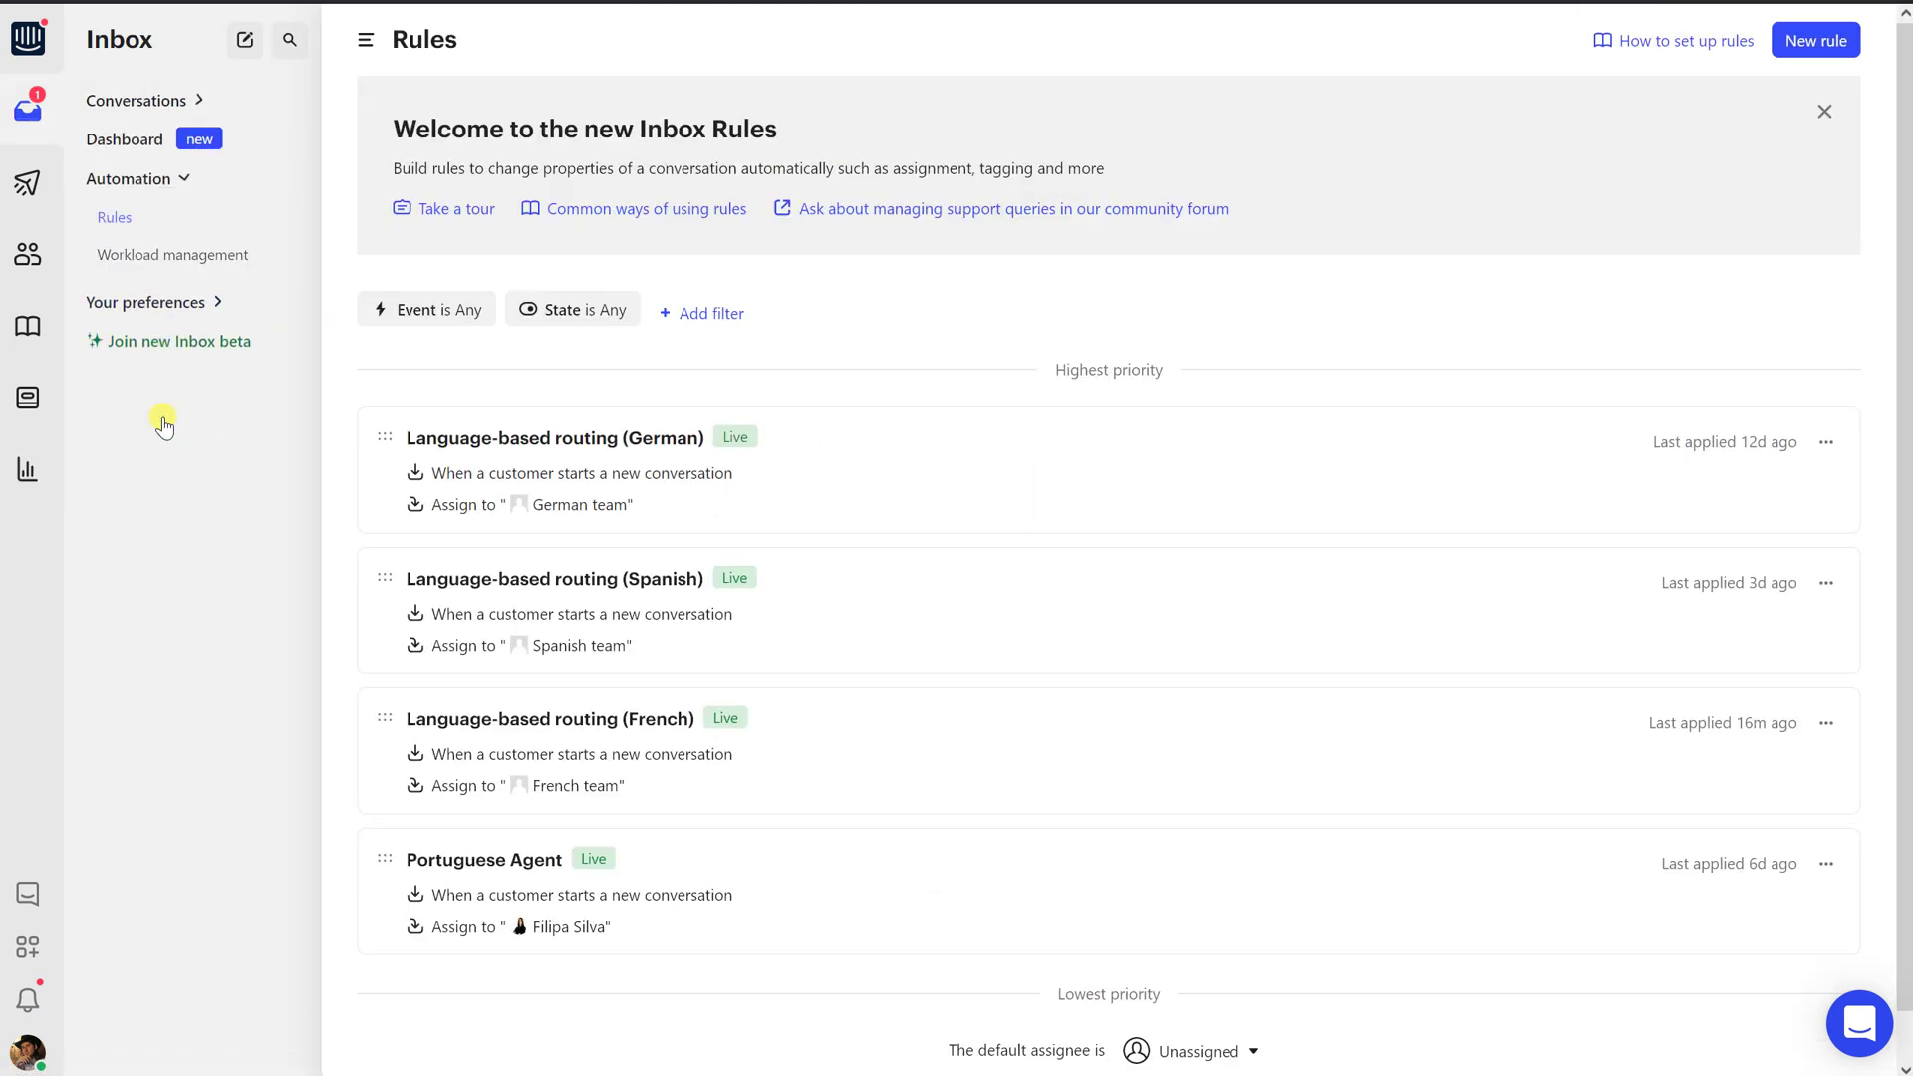
{"action": "left_click", "coordinate": [1815, 45]}
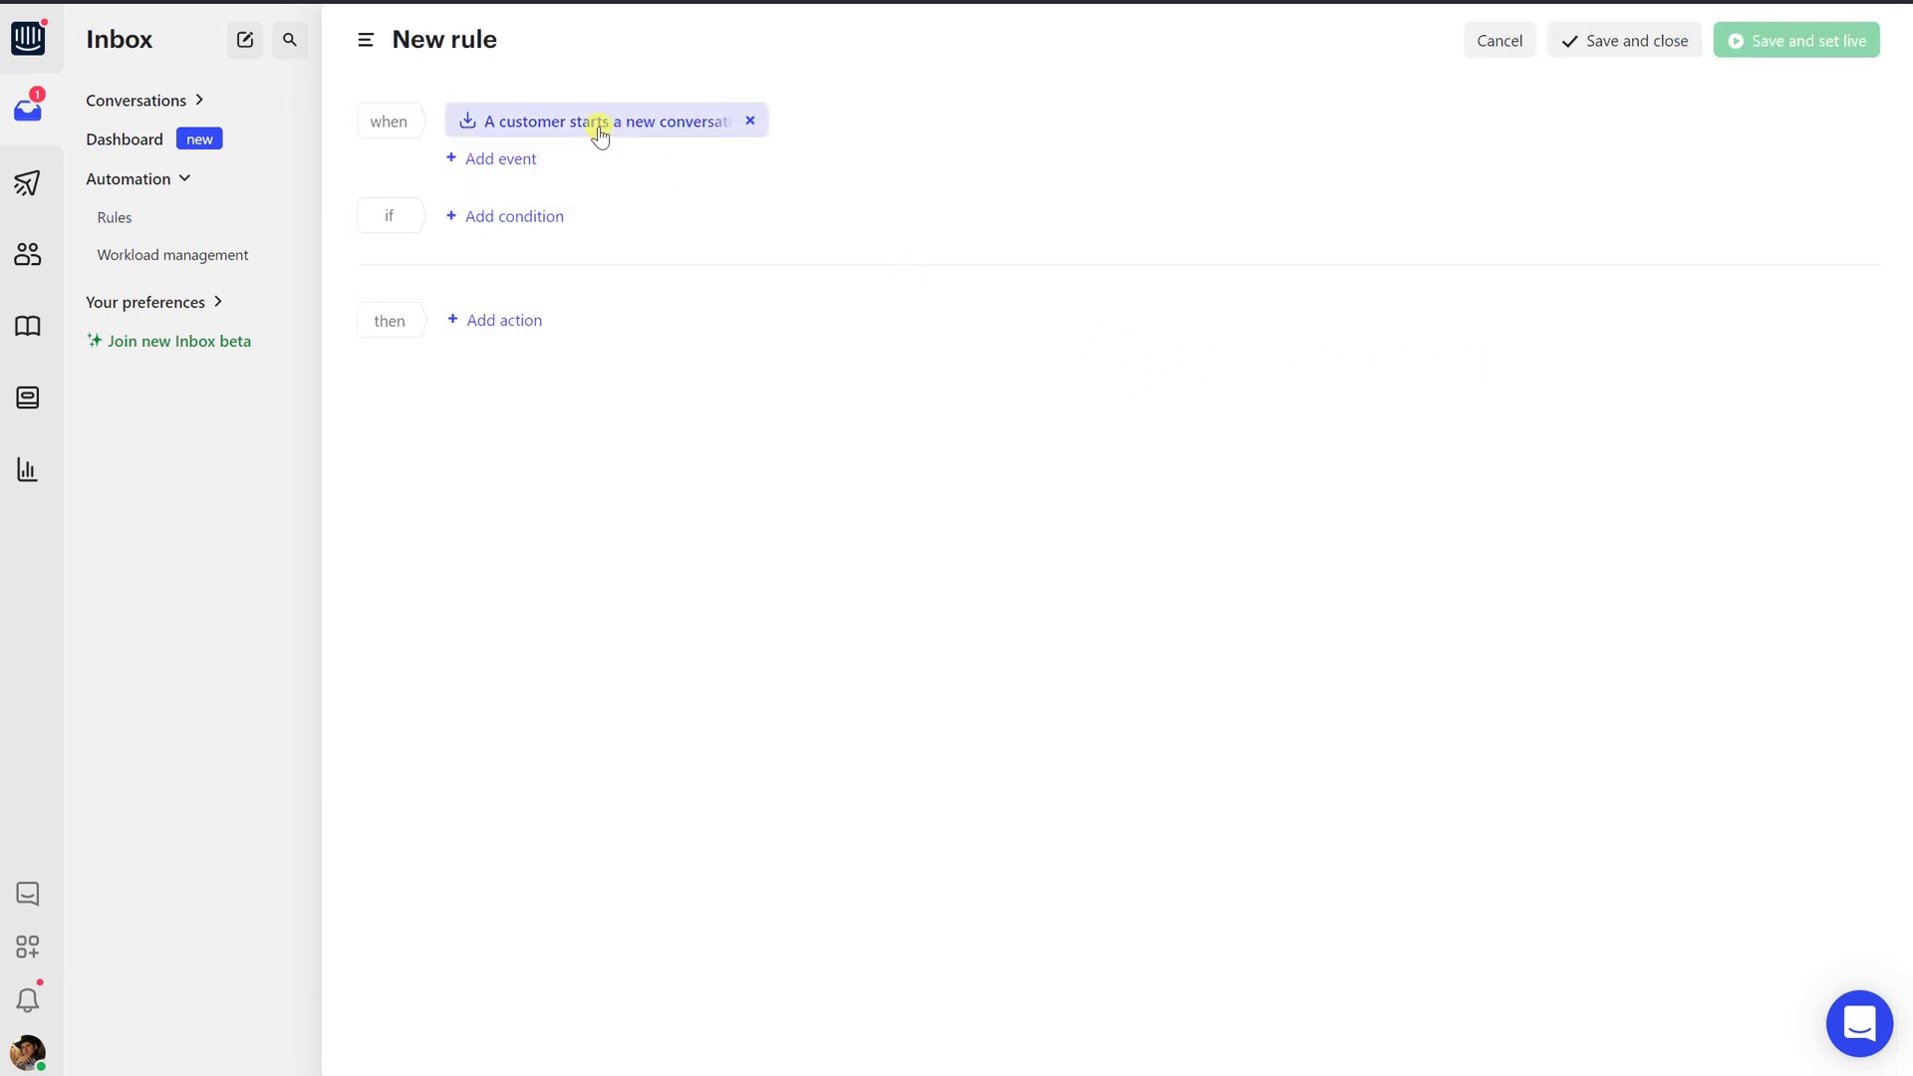
{"action": "left_click", "coordinate": [540, 219]}
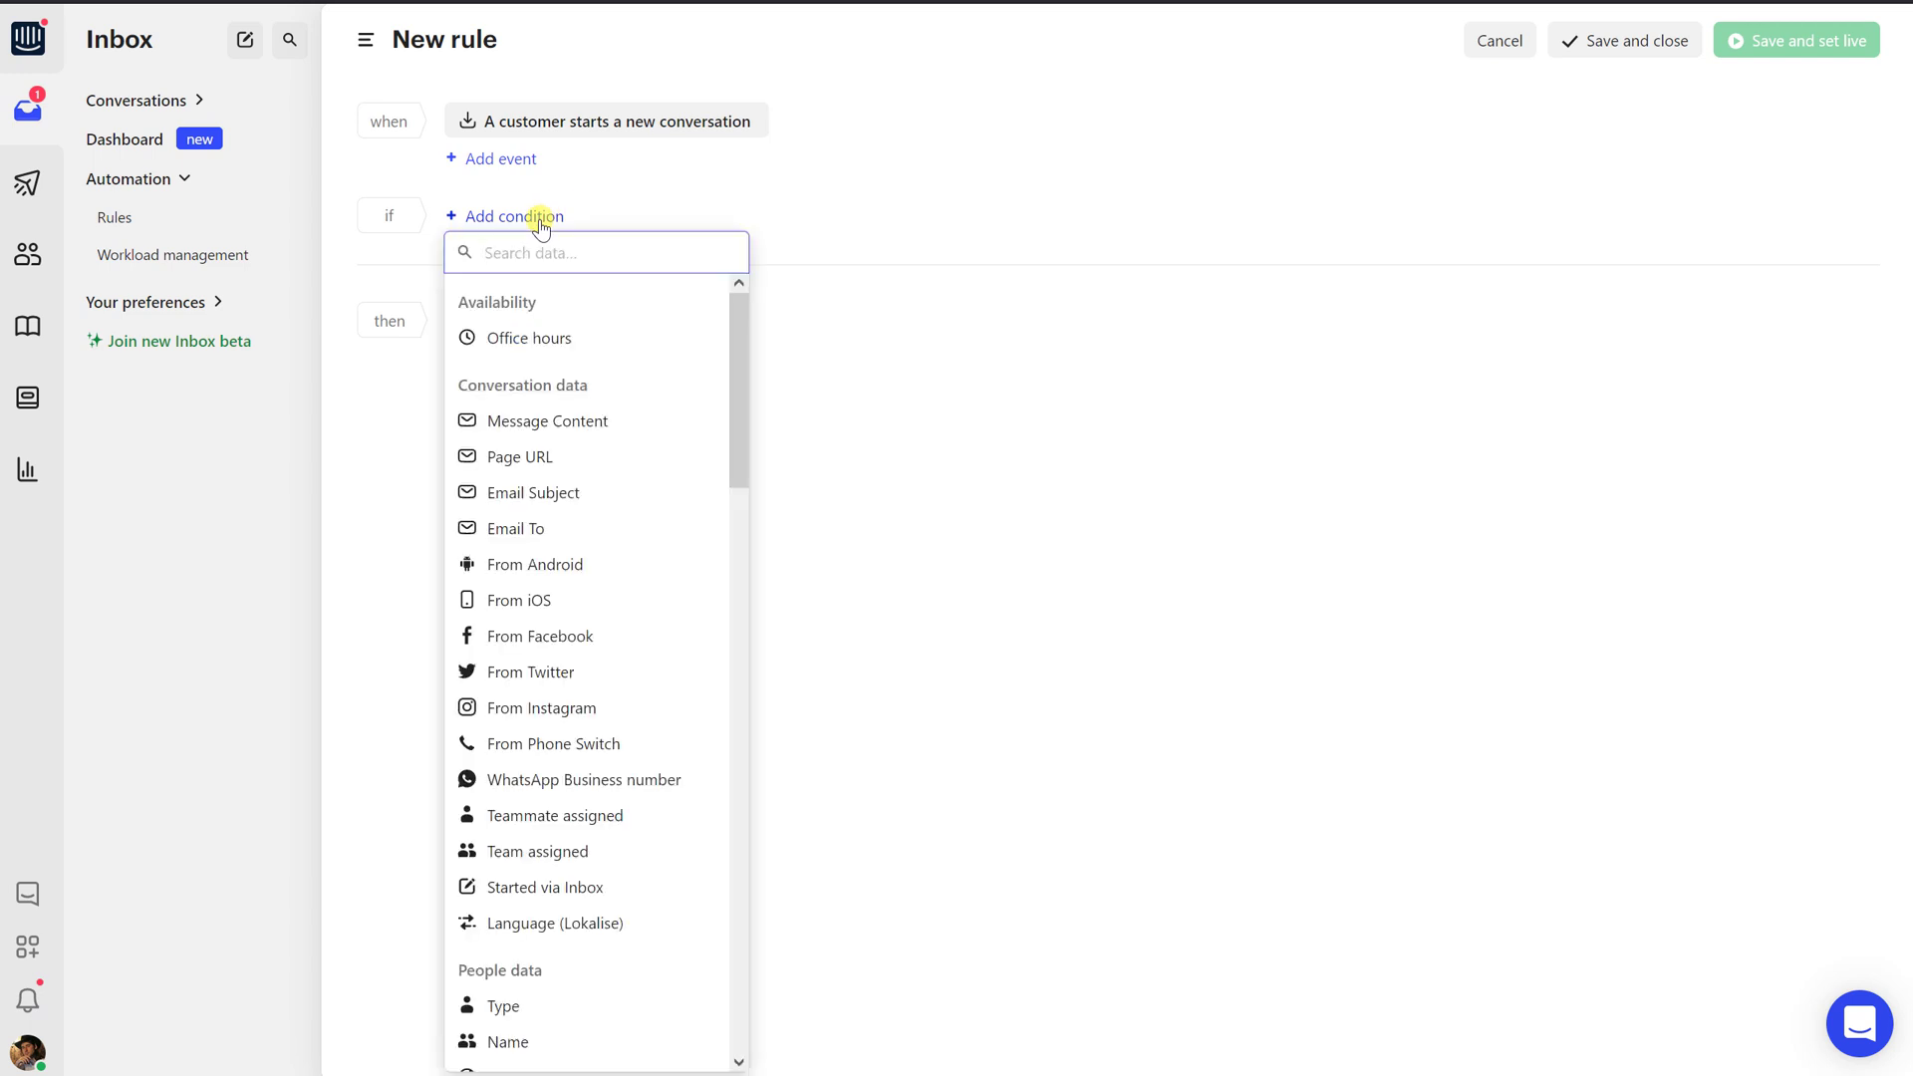
{"action": "left_click", "coordinate": [583, 923]}
{"action": "left_click", "coordinate": [589, 306]}
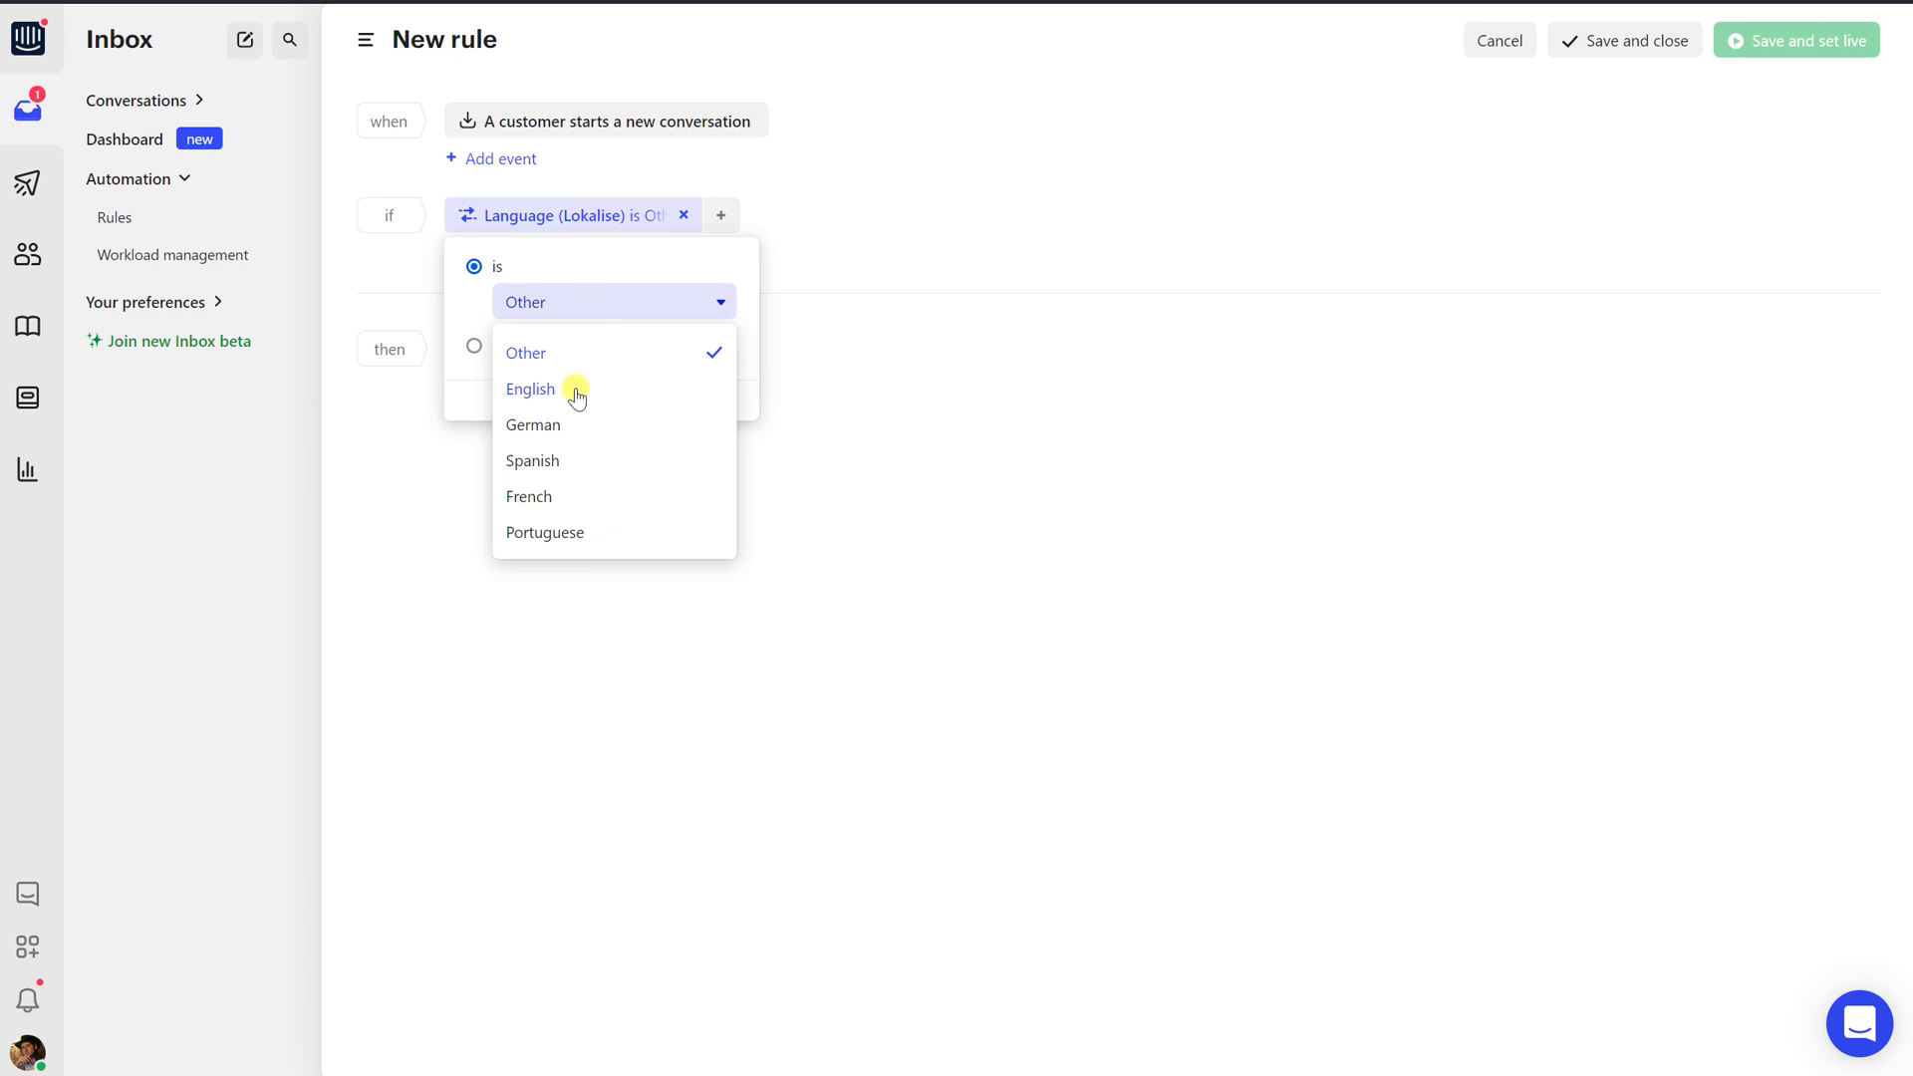
{"action": "left_click", "coordinate": [568, 532]}
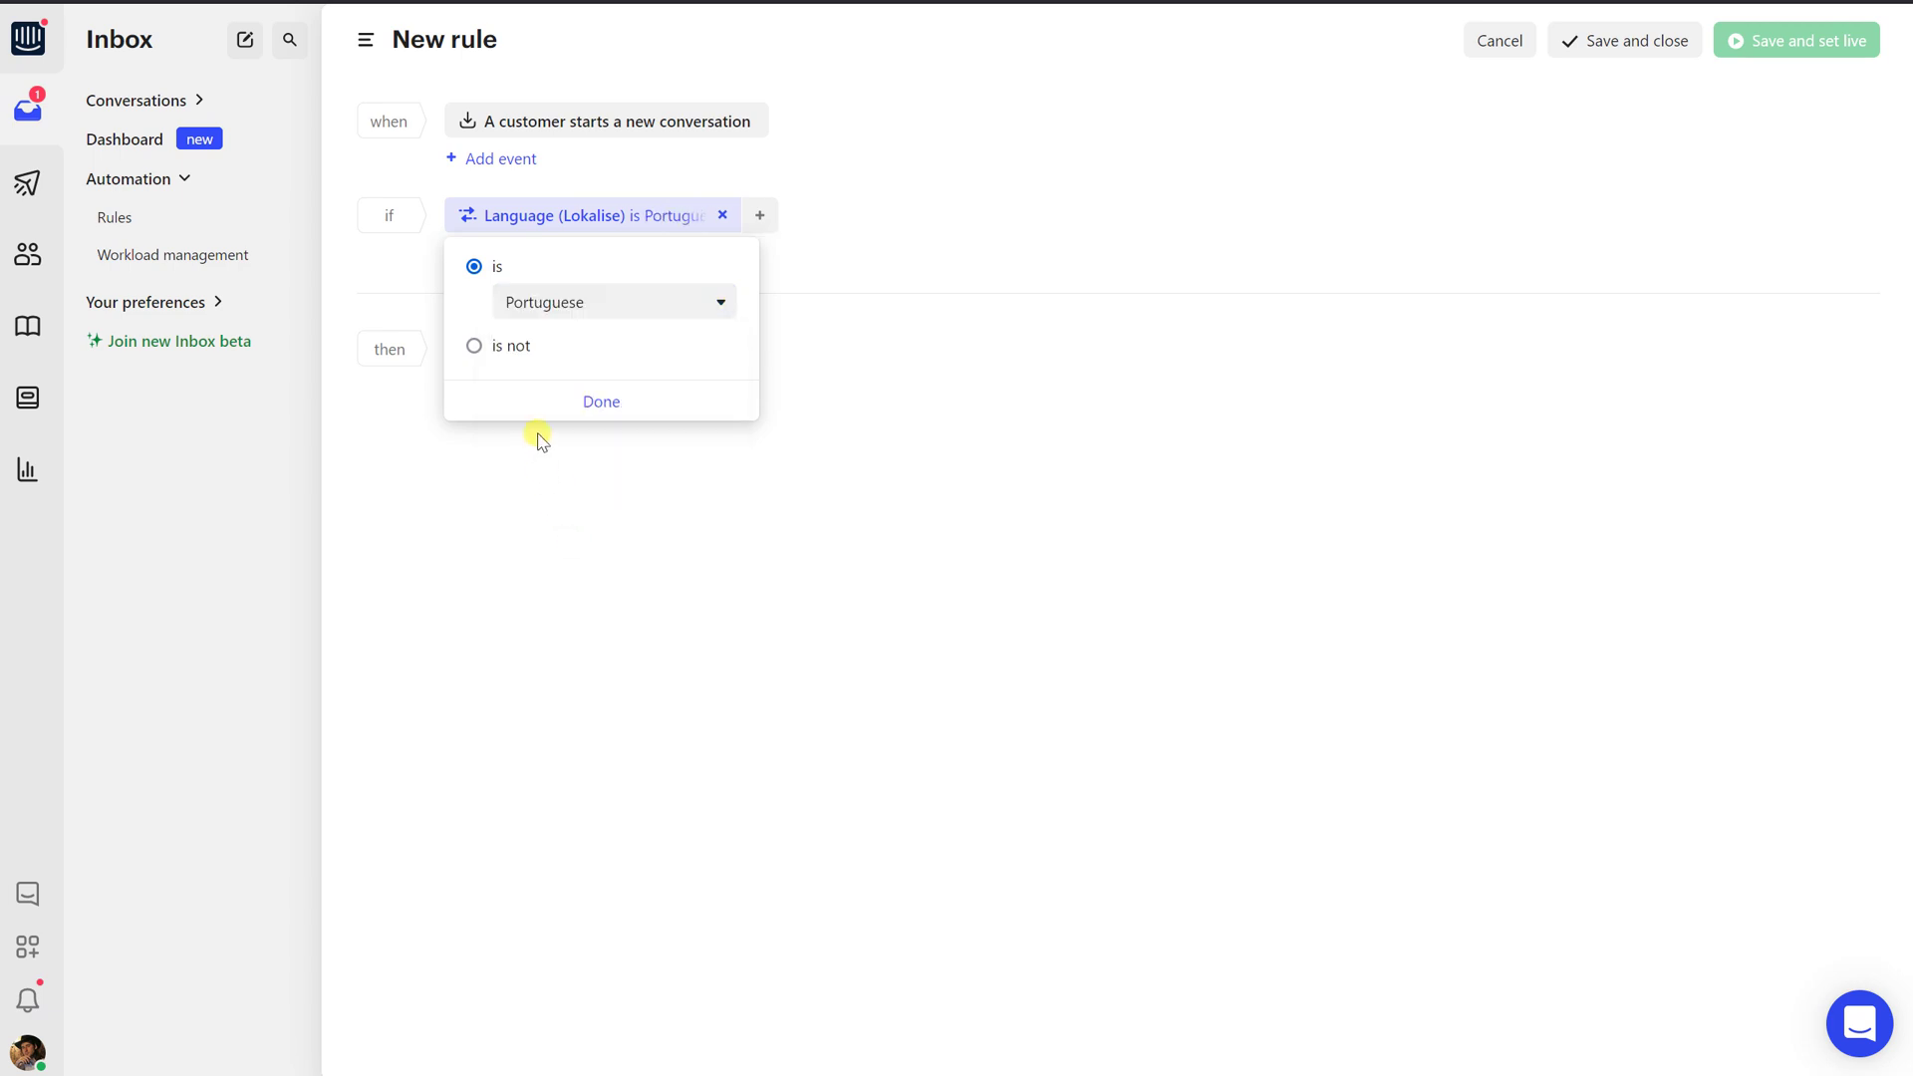
{"action": "left_click", "coordinate": [594, 402]}
Add an action assigning matching conversations to a teammate, then save and set the rule live.
{"action": "left_click", "coordinate": [509, 359]}
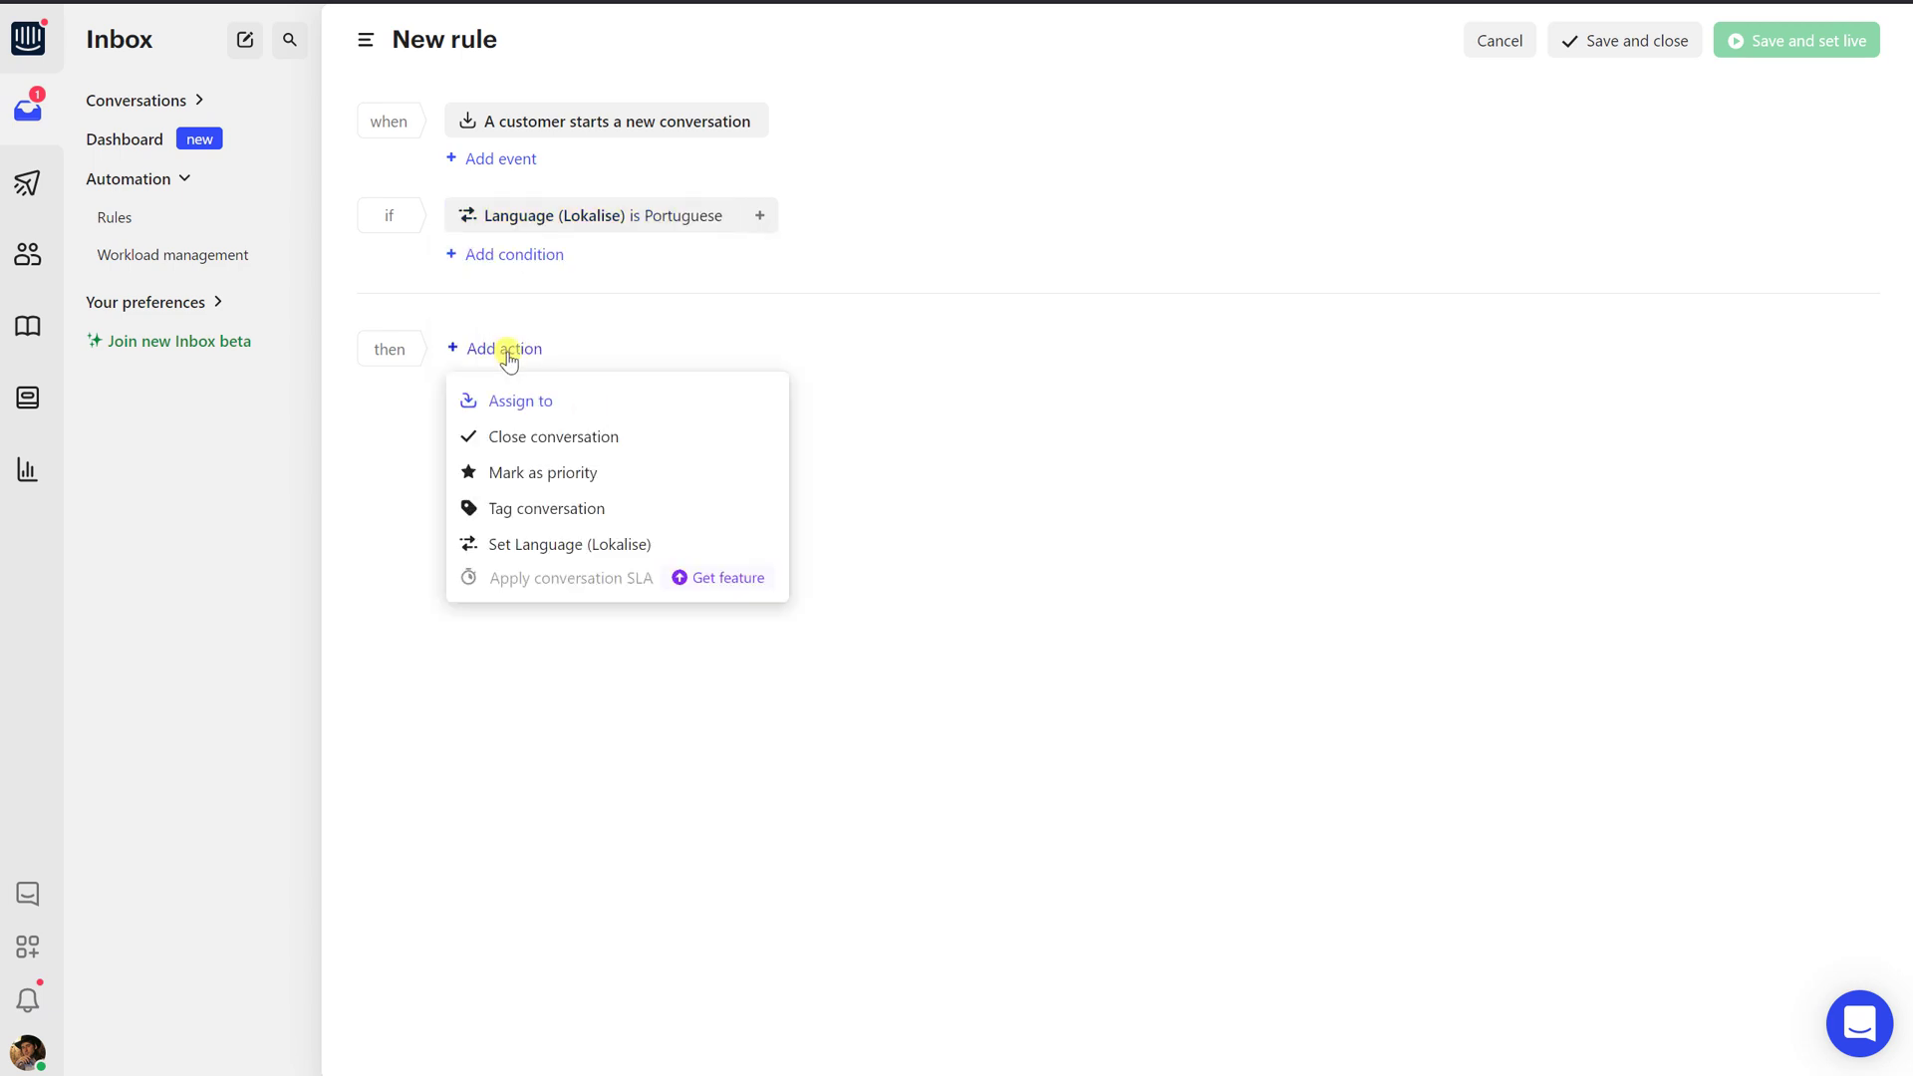
{"action": "left_click", "coordinate": [528, 400]}
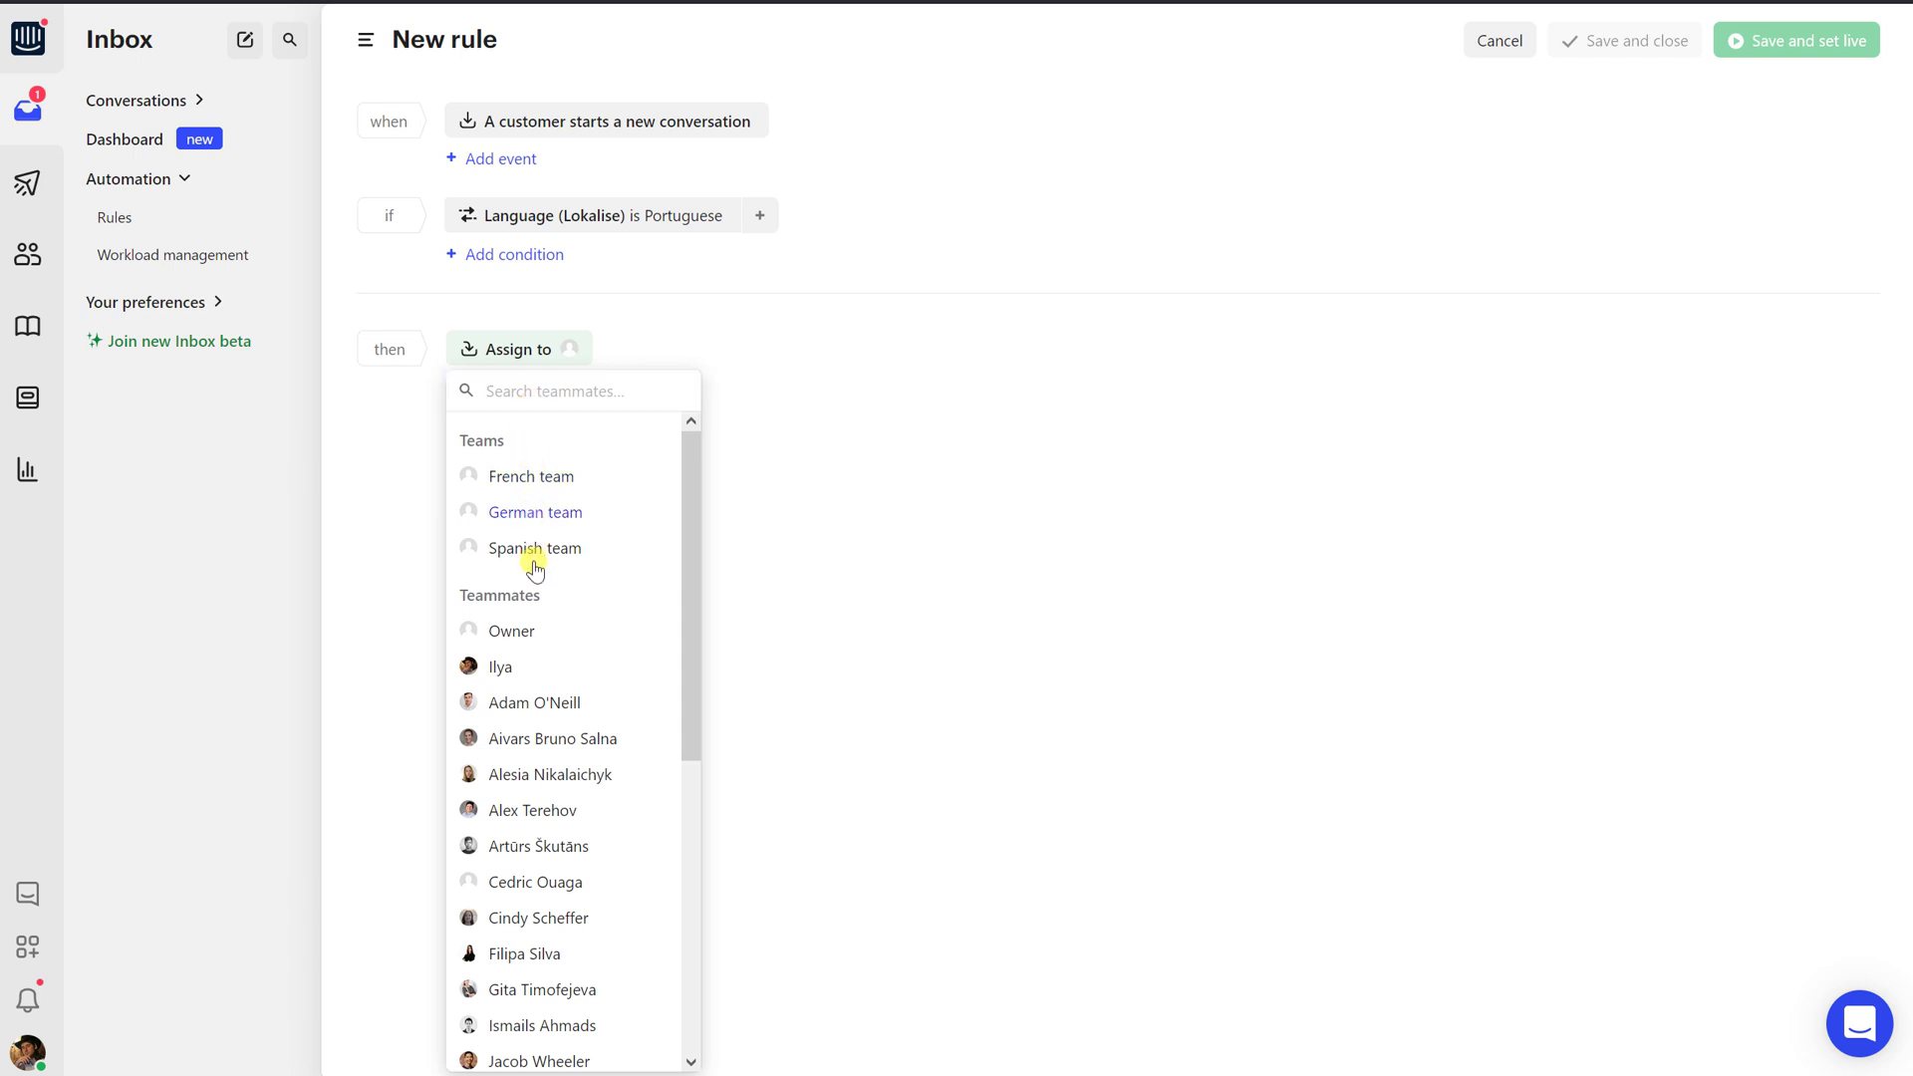
{"action": "left_click", "coordinate": [501, 668]}
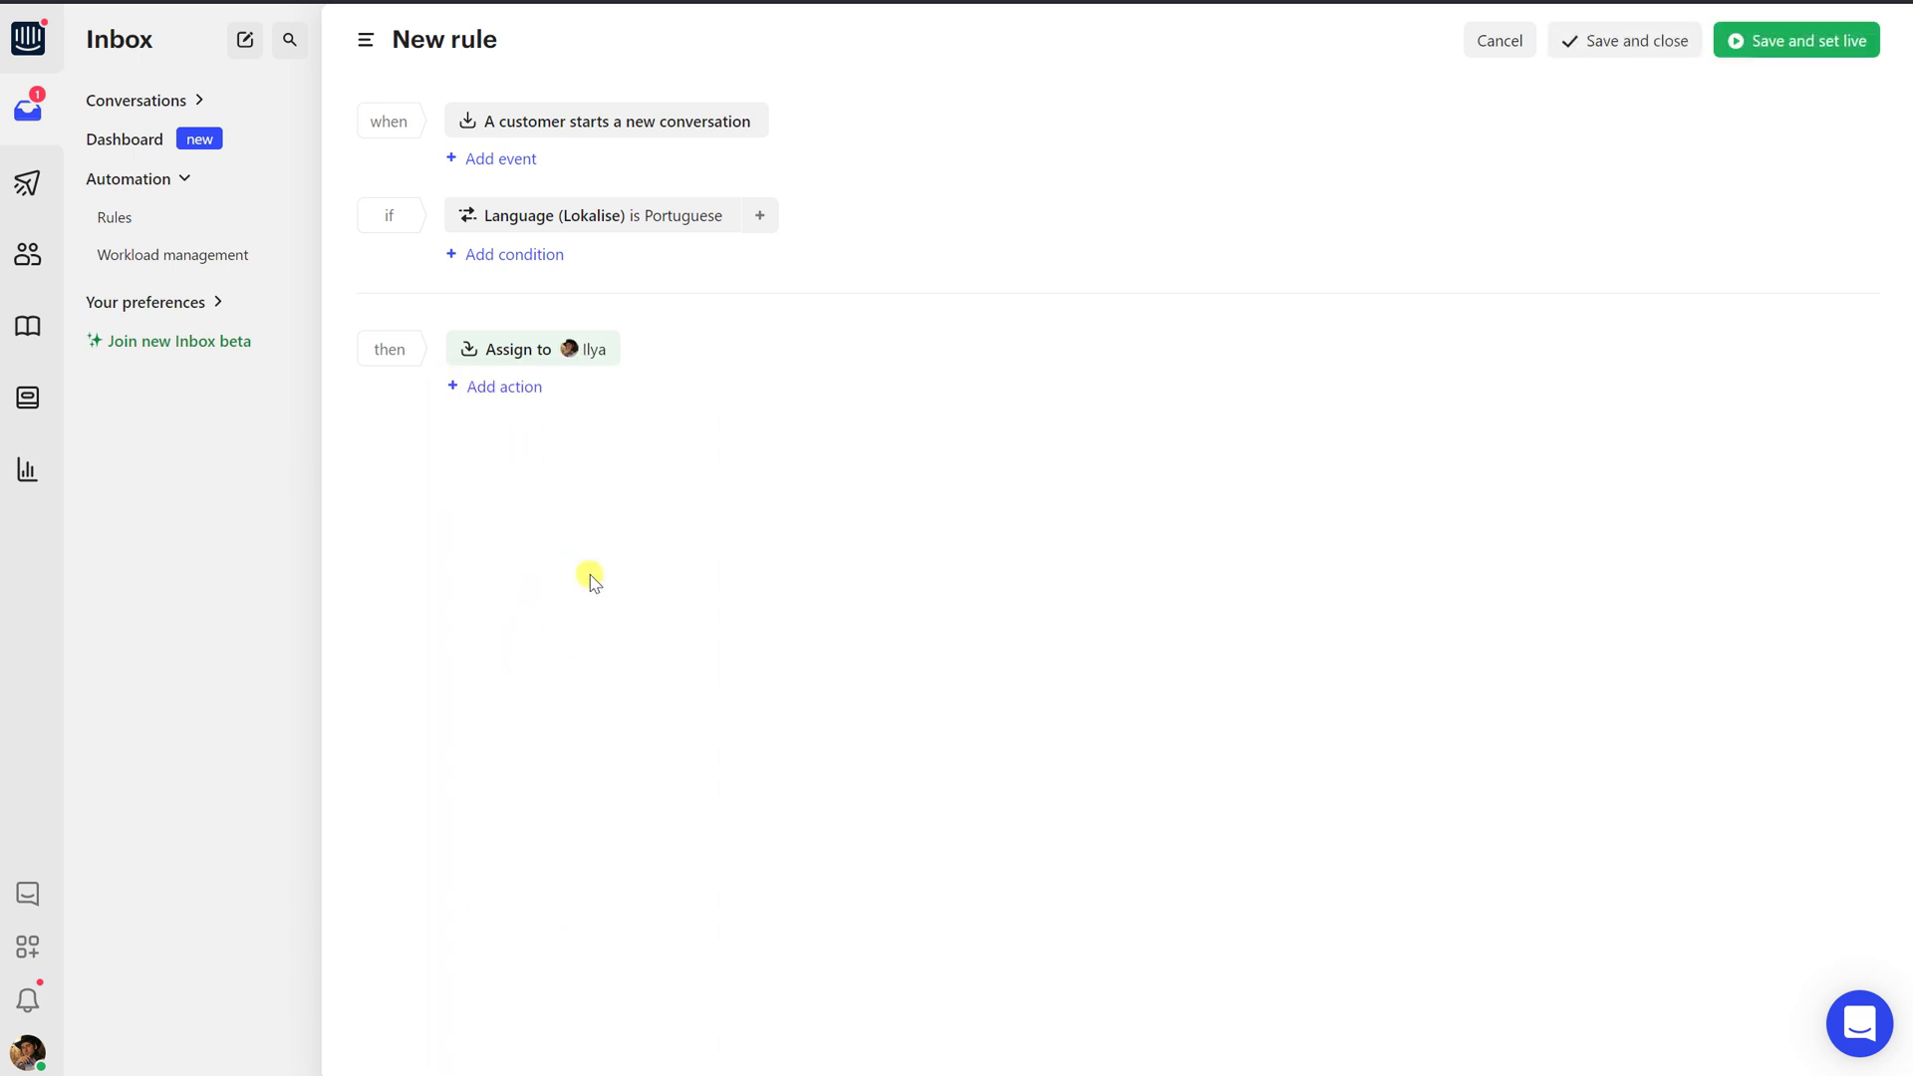
{"action": "left_click", "coordinate": [1809, 42]}
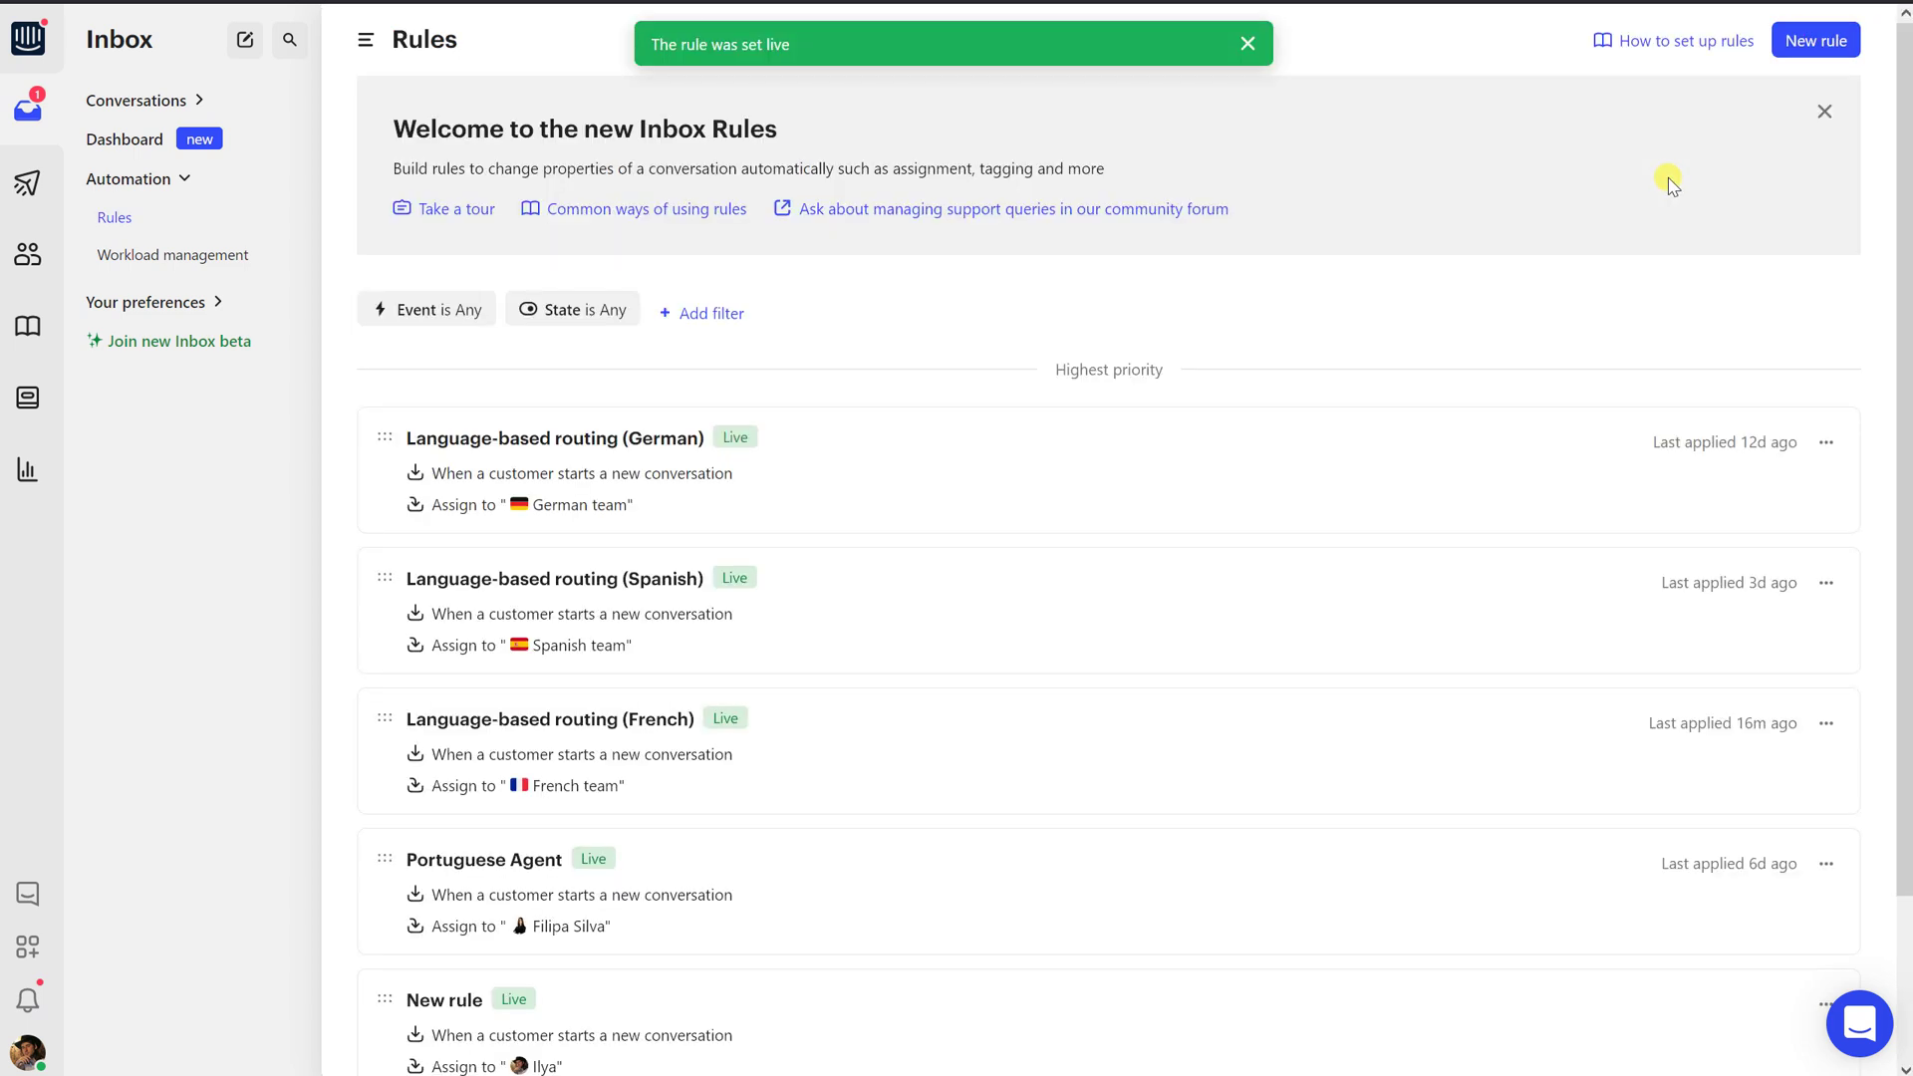